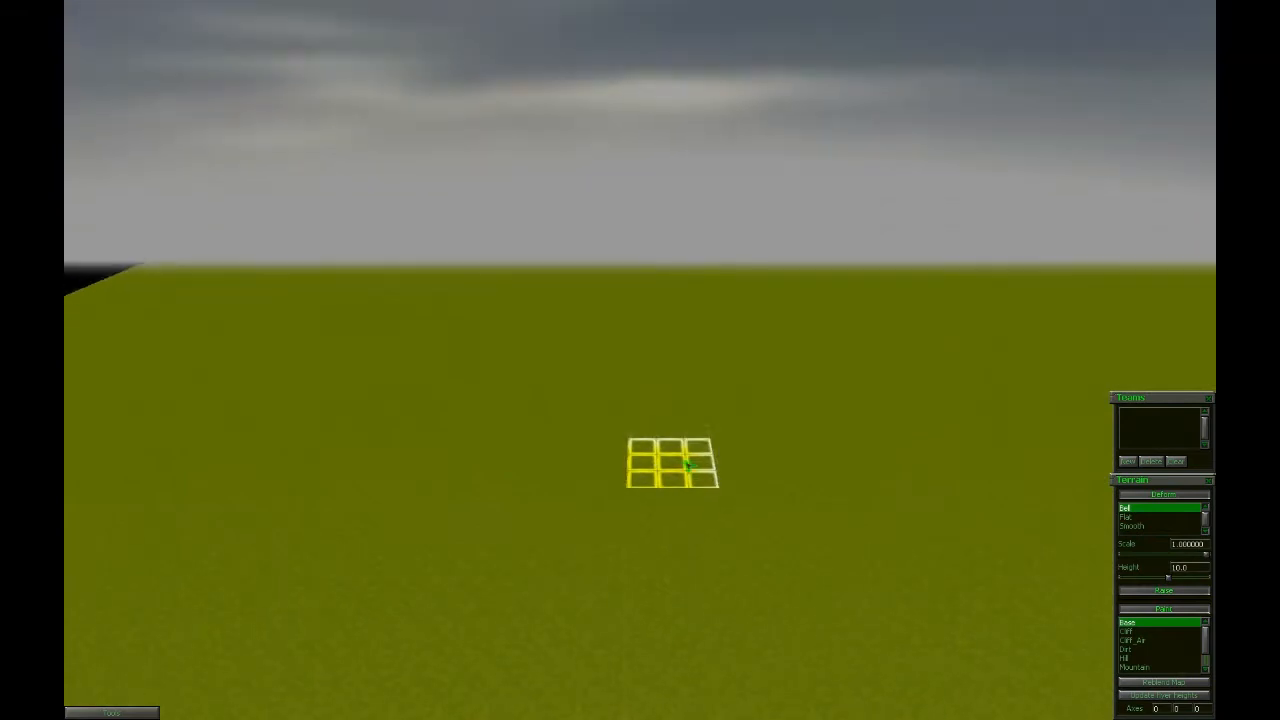
# Set the deform height to 100 and raise a long ridge across the flat ground with the Bell deform.
pyautogui.press('Left')
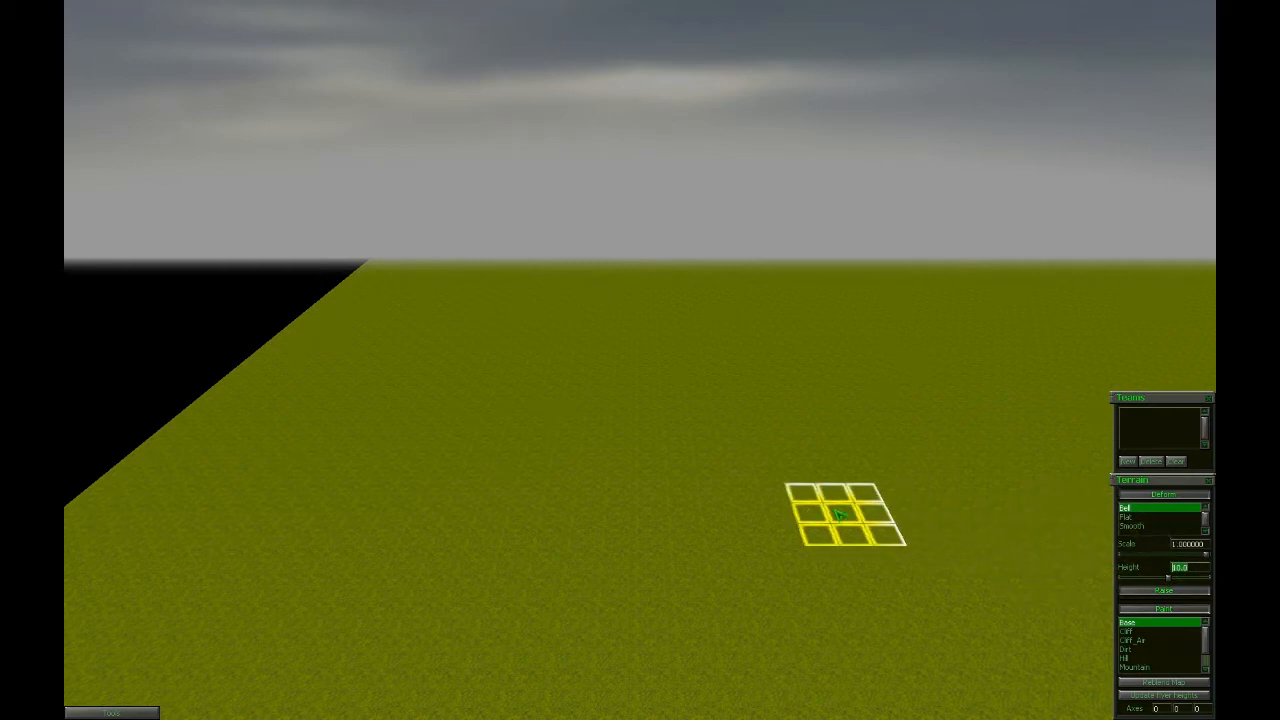
pyautogui.click(1136, 611)
pyautogui.press('Up')
pyautogui.press('Right')
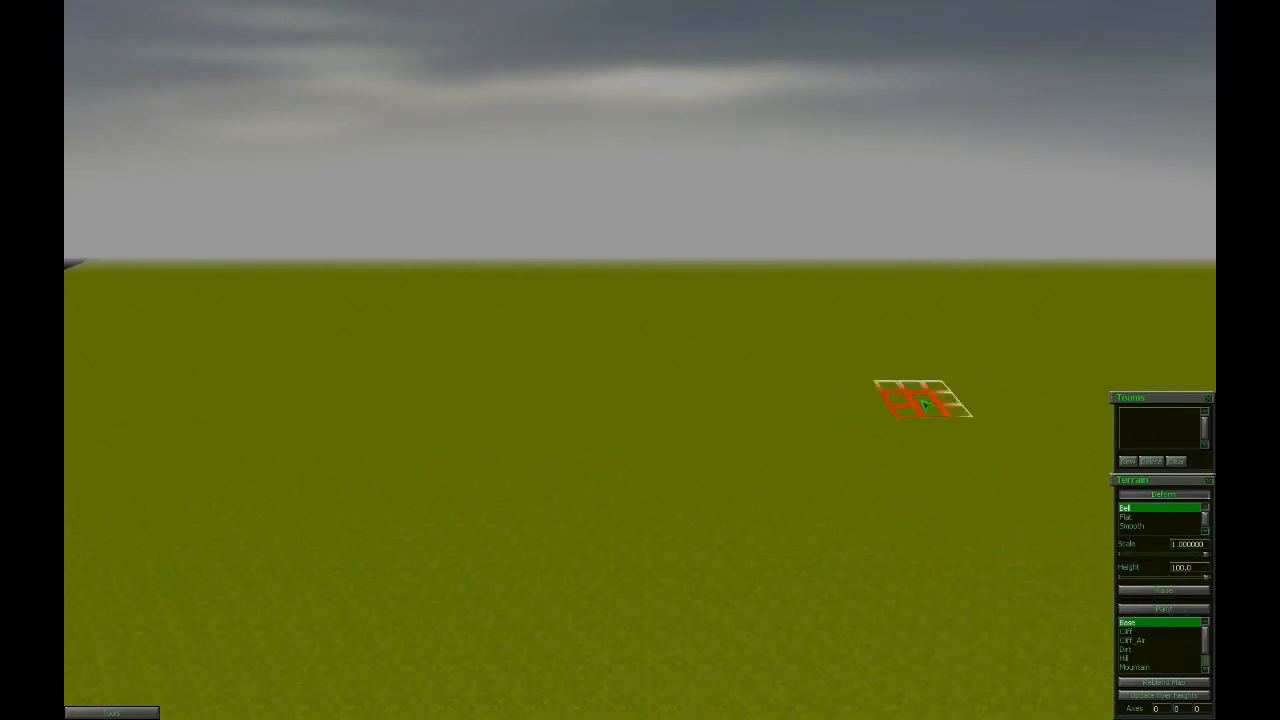
pyautogui.moveTo(986, 411)
pyautogui.mouseDown()
pyautogui.moveTo(745, 480)
pyautogui.moveTo(735, 374)
pyautogui.moveTo(626, 422)
pyautogui.mouseUp()
pyautogui.press('Right')
pyautogui.press('Left')
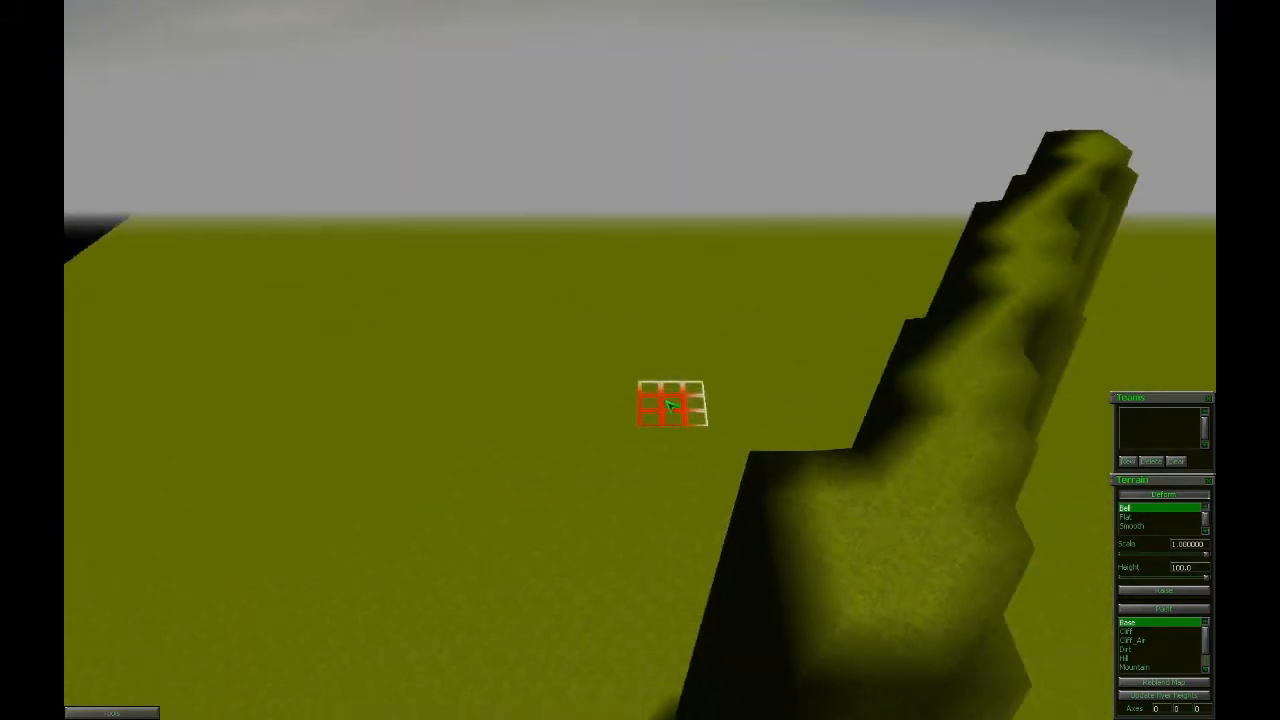
# Examine the raised ridge from above, at its base and from both of its long sides.
pyautogui.press('Right')
pyautogui.press('Left')
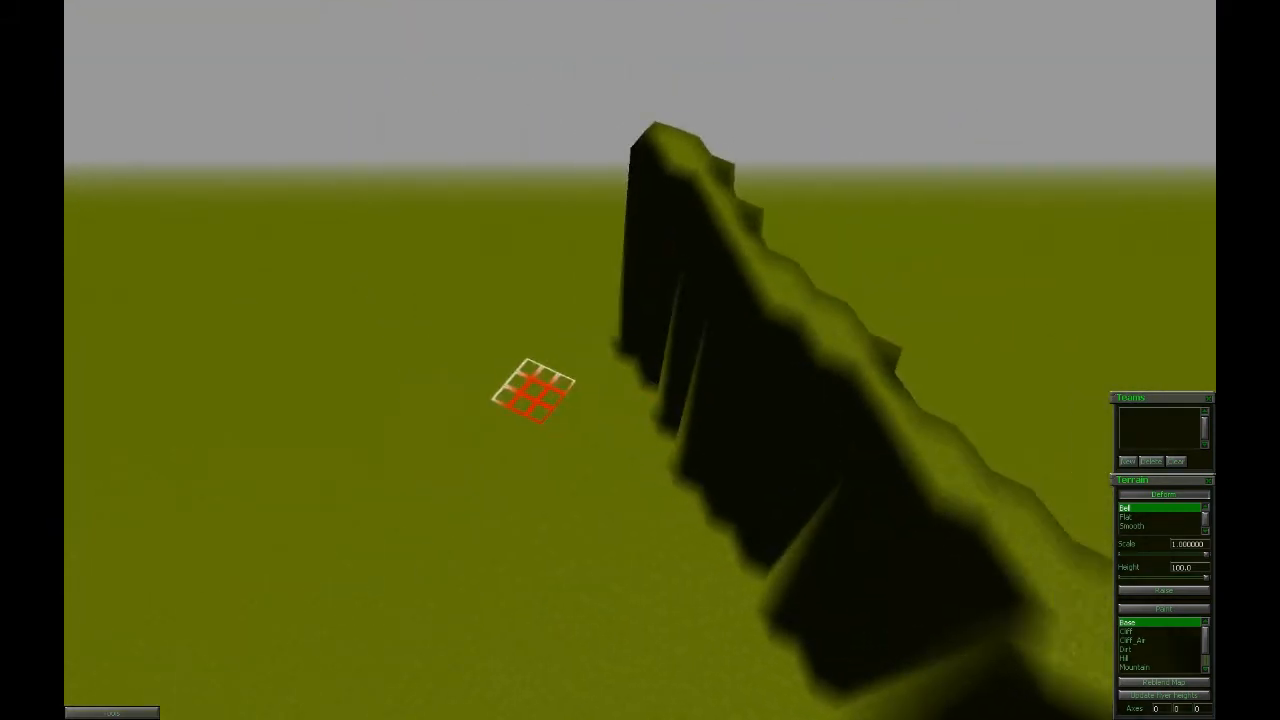
pyautogui.press('Right')
pyautogui.press('Right')
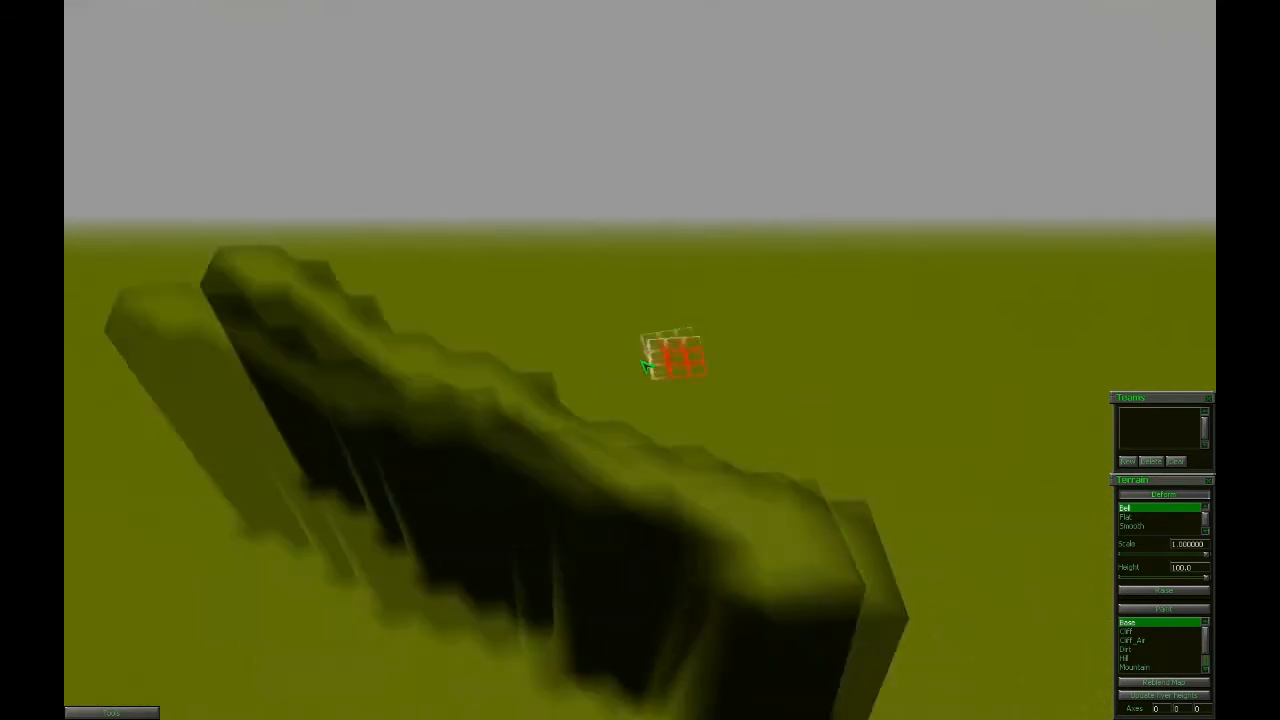
pyautogui.press('Left')
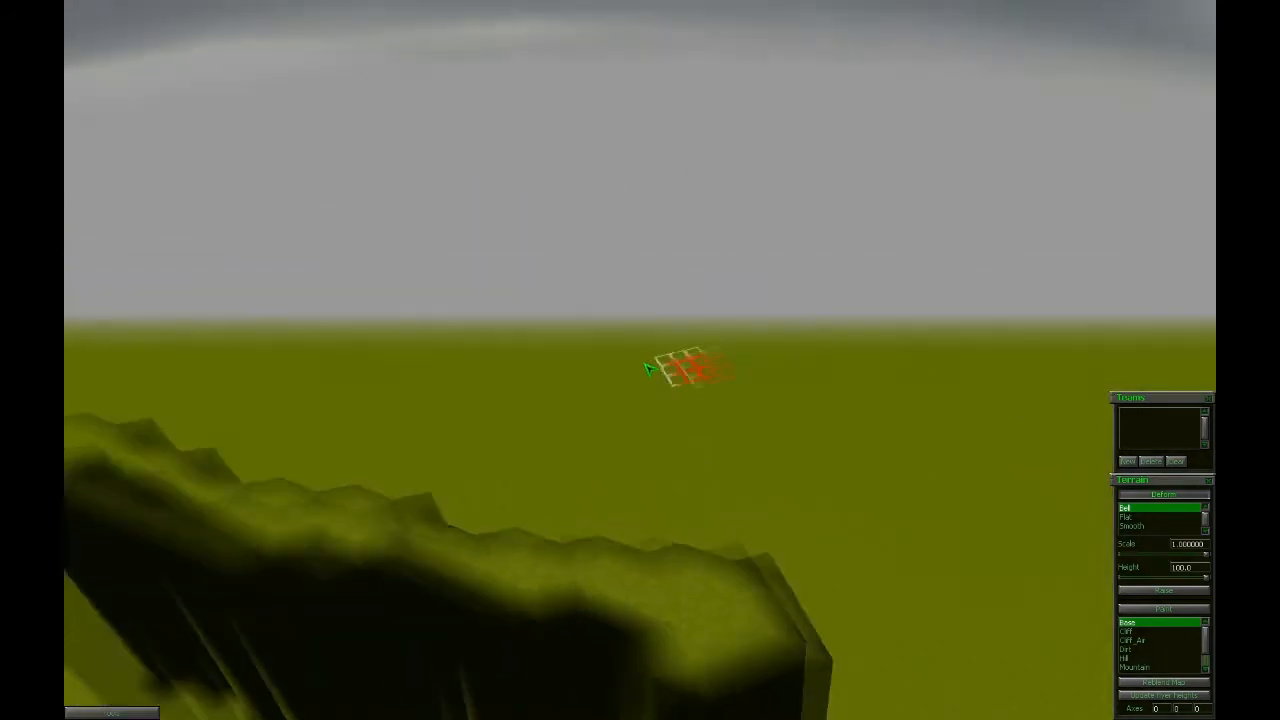
pyautogui.scroll(8, 538, 503)
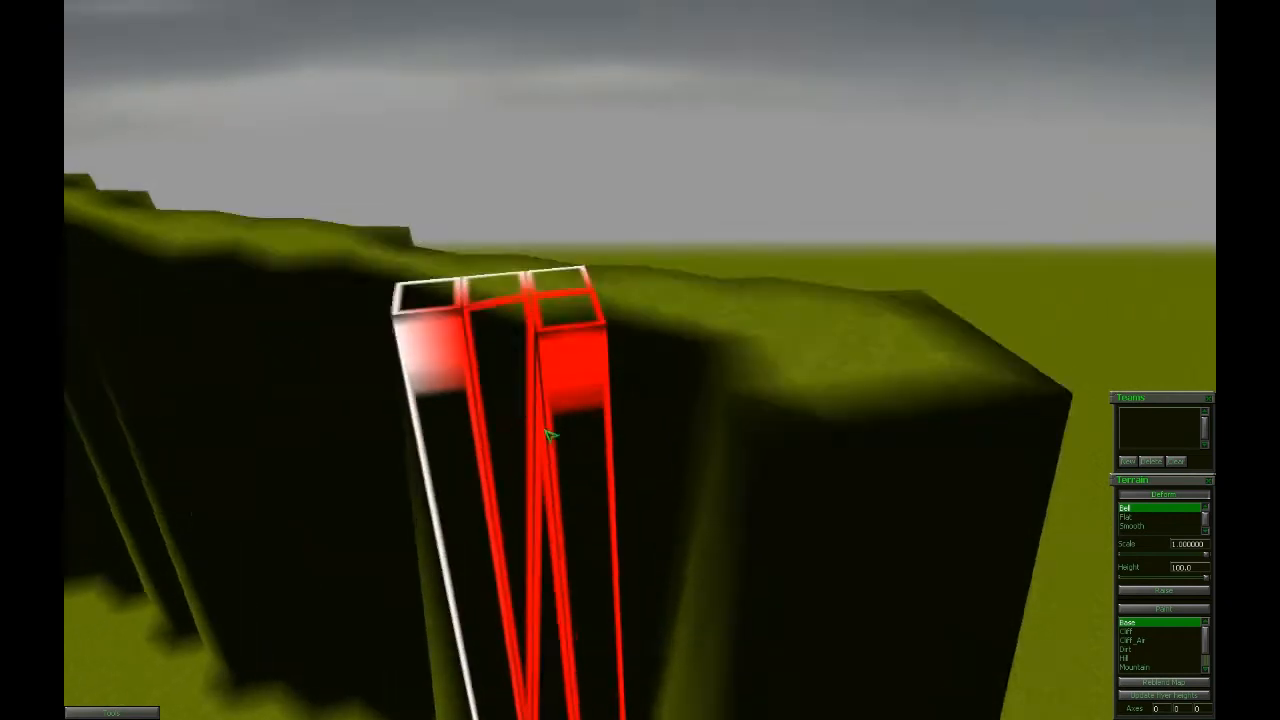
pyautogui.scroll(-8, 567, 418)
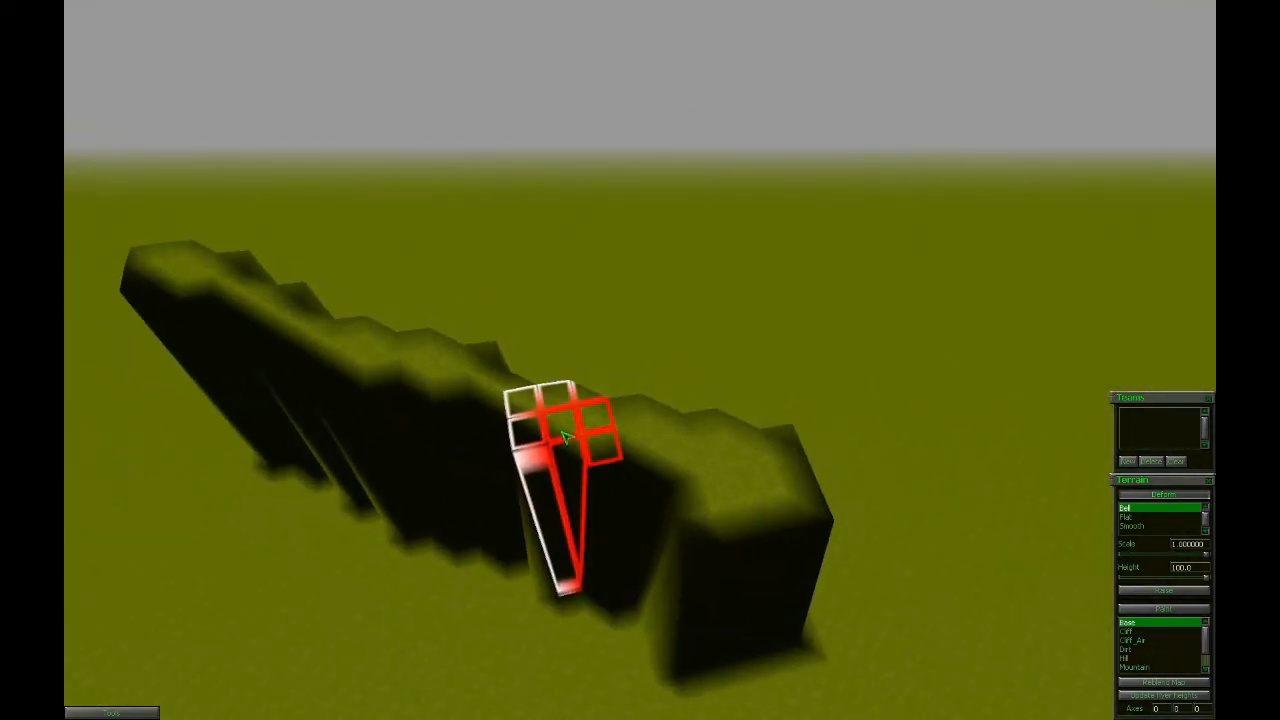
pyautogui.scroll(8, 565, 437)
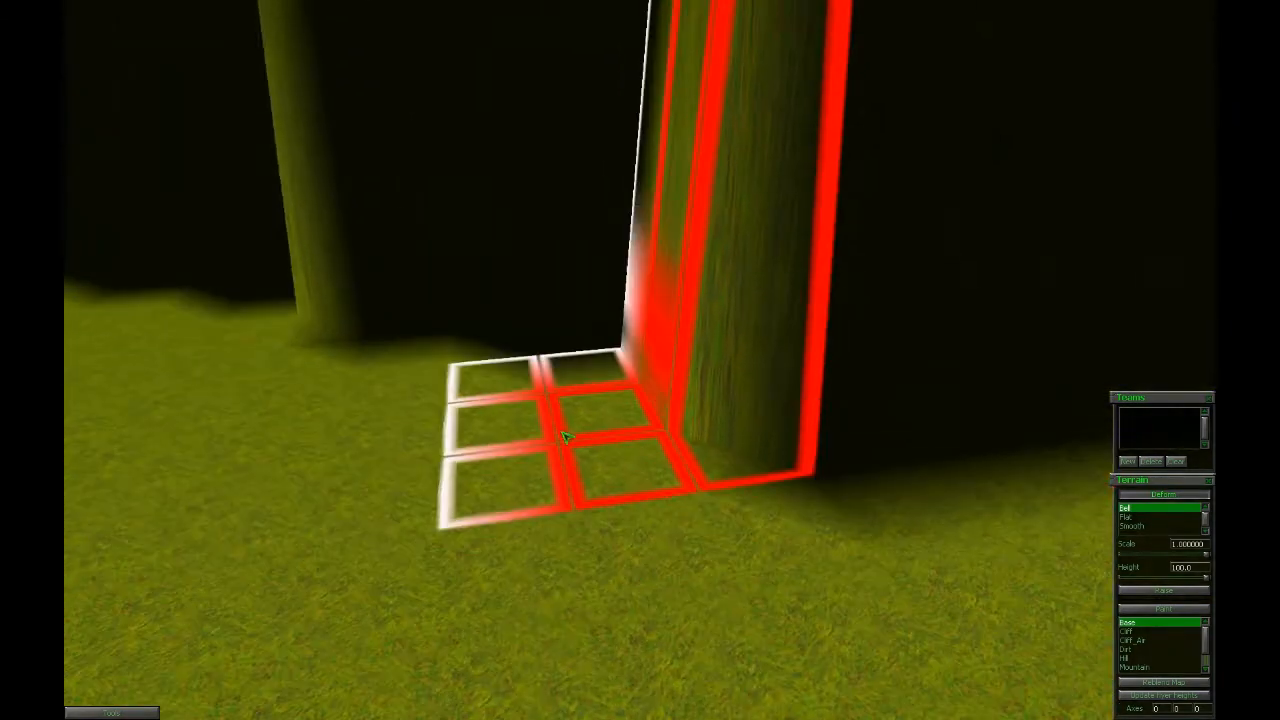
pyautogui.scroll(-3, 565, 437)
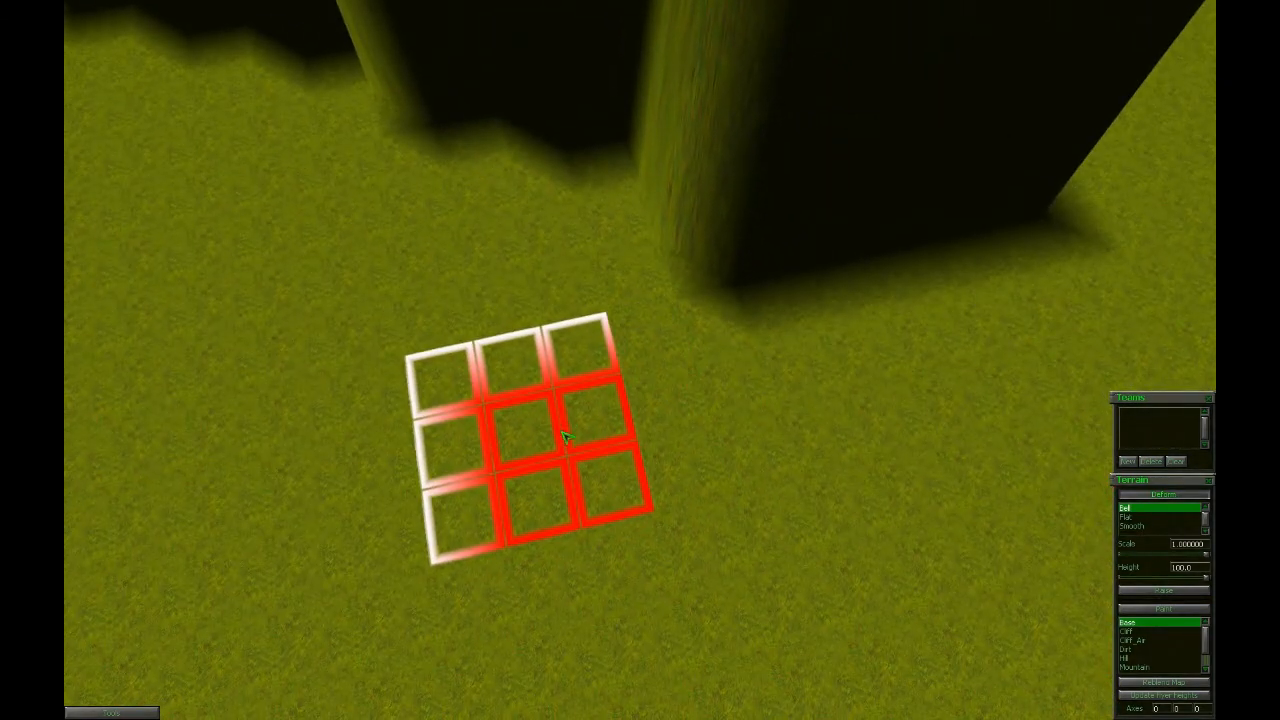
pyautogui.scroll(-8, 565, 437)
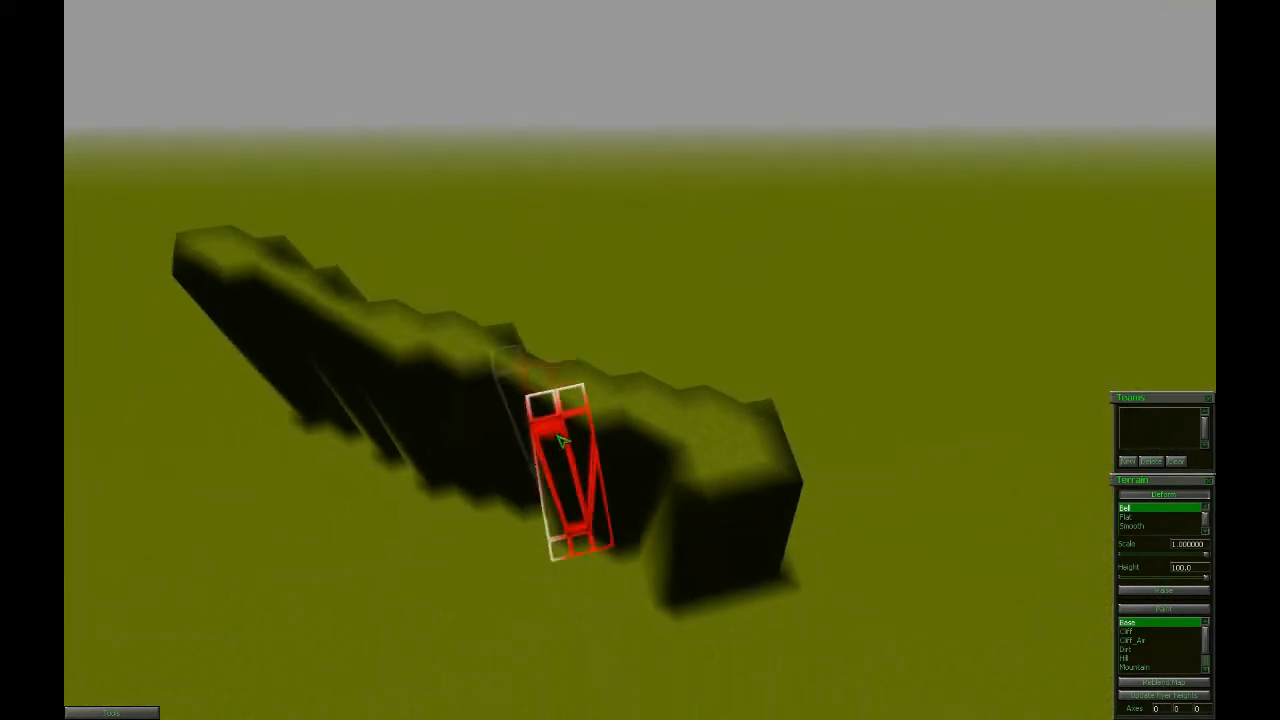
pyautogui.moveTo(640, 360)
pyautogui.mouseDown(button='middle')
pyautogui.moveTo(950, 360)
pyautogui.moveTo(760, 330)
pyautogui.moveTo(700, 370)
pyautogui.moveTo(669, 349)
pyautogui.moveTo(780, 350)
pyautogui.moveTo(850, 330)
pyautogui.moveTo(900, 345)
pyautogui.mouseUp(button='middle')
pyautogui.moveTo(965, 465)
pyautogui.mouseDown(button='middle')
pyautogui.moveTo(526, 220)
pyautogui.moveTo(632, 189)
pyautogui.moveTo(599, 166)
pyautogui.moveTo(610, 175)
pyautogui.mouseUp(button='middle')
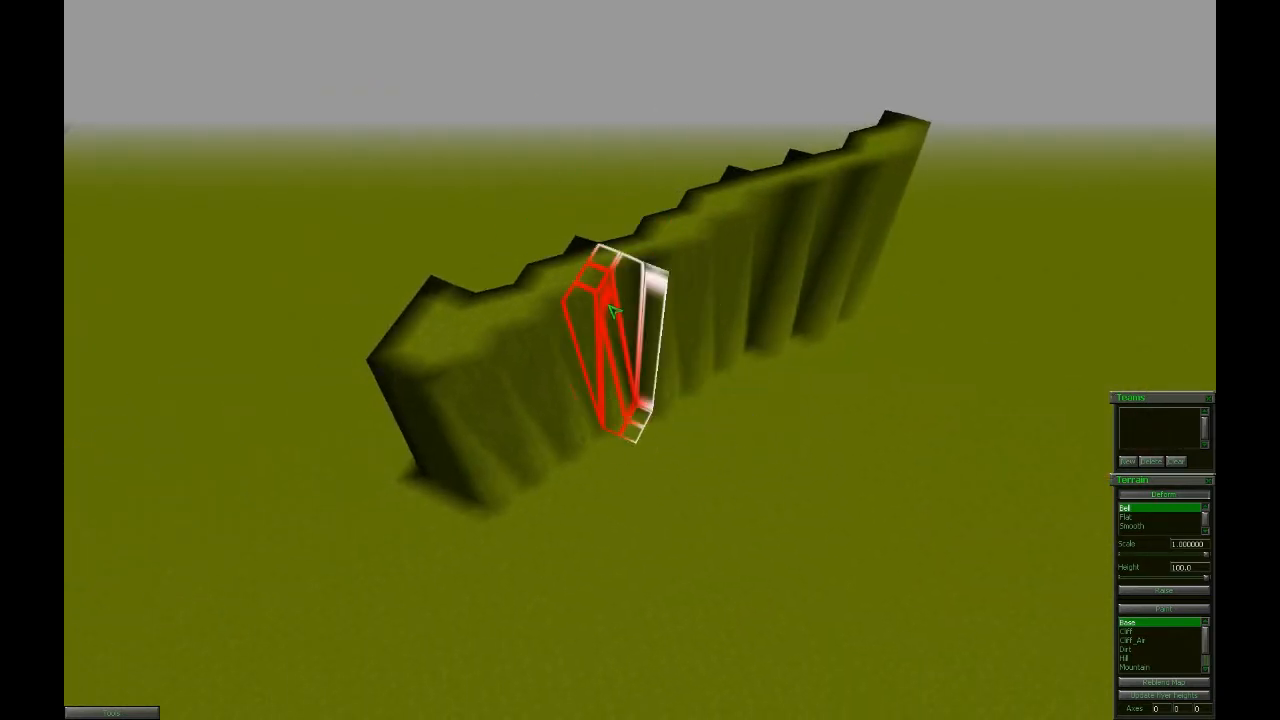
# Bring up the overview map and refresh it to include the current terrain.
pyautogui.press('m')
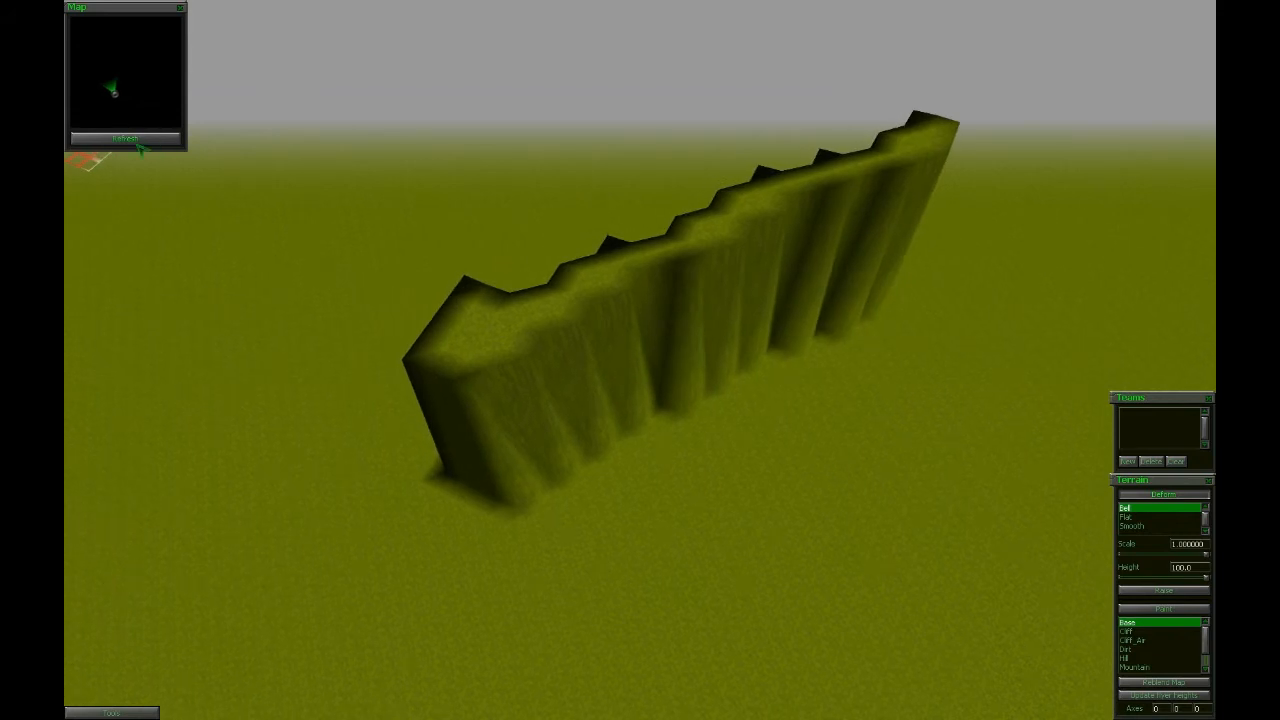
pyautogui.click(139, 142)
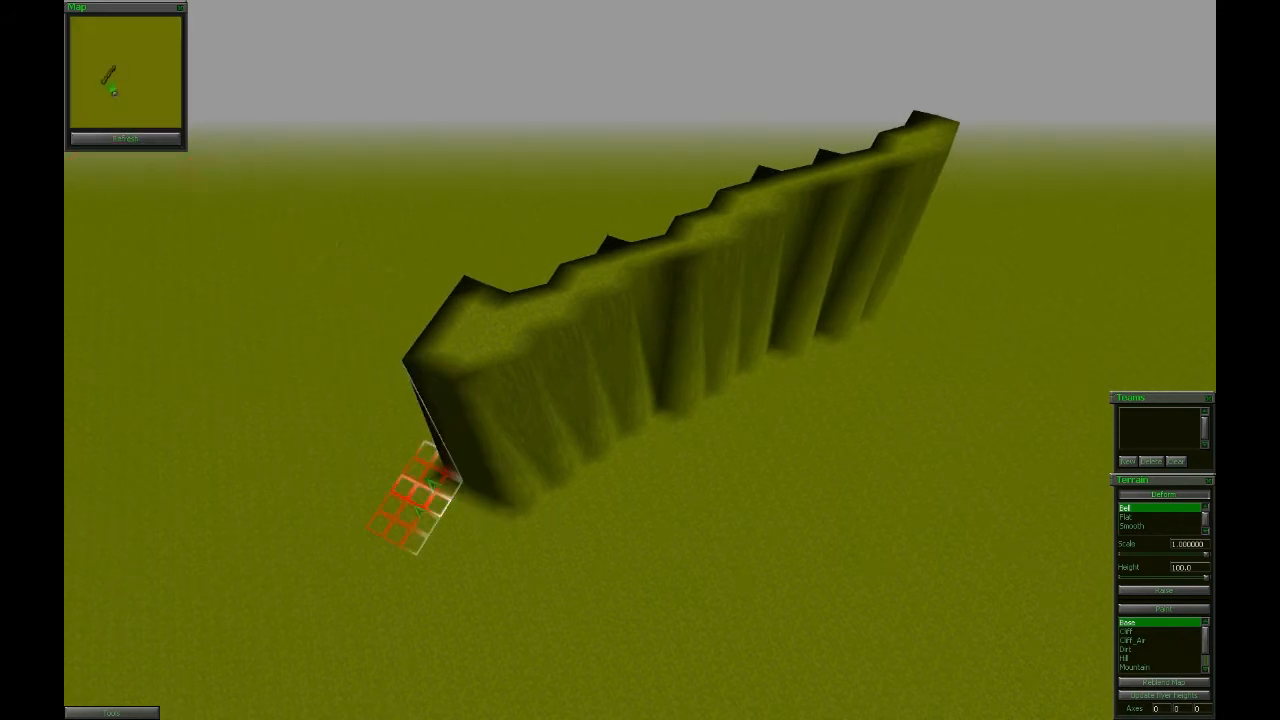
# Raise a broad level plateau next to the ridge with the Flat deform at height 100.
pyautogui.moveTo(470, 530); pyautogui.dragTo(220, 714, button='right')
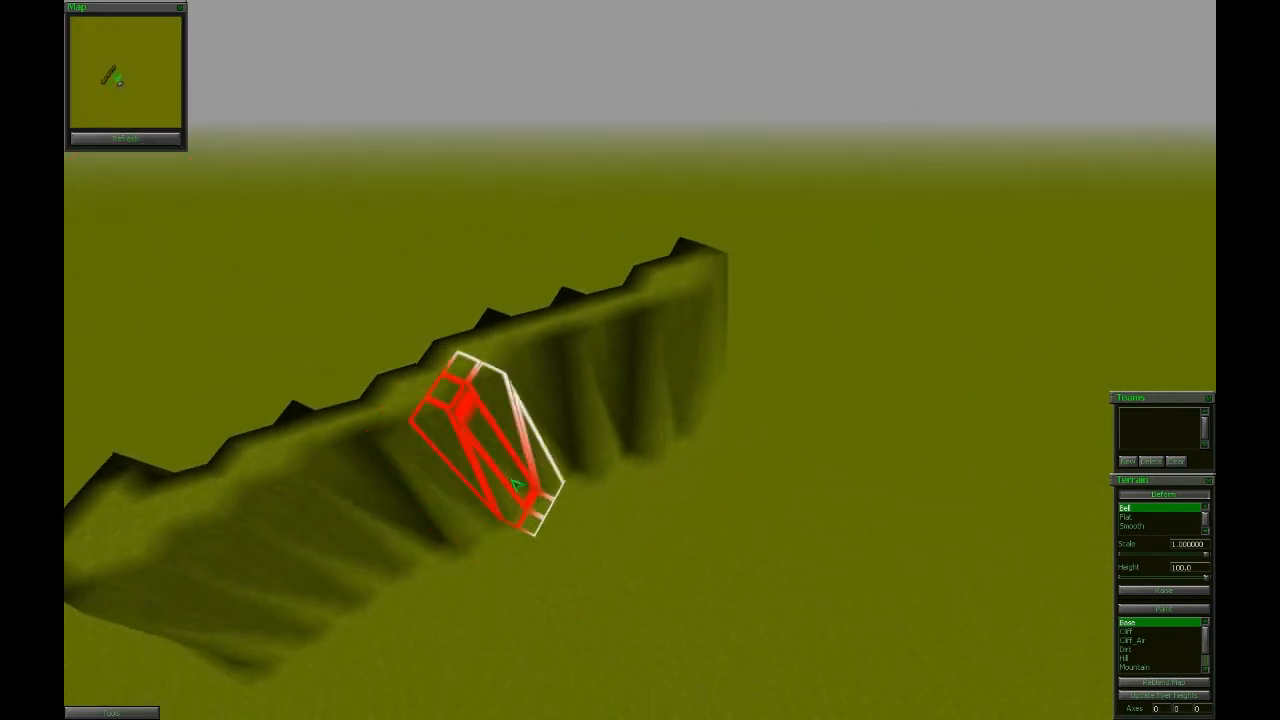
pyautogui.moveTo(549, 501); pyautogui.dragTo(598, 519, button='right')
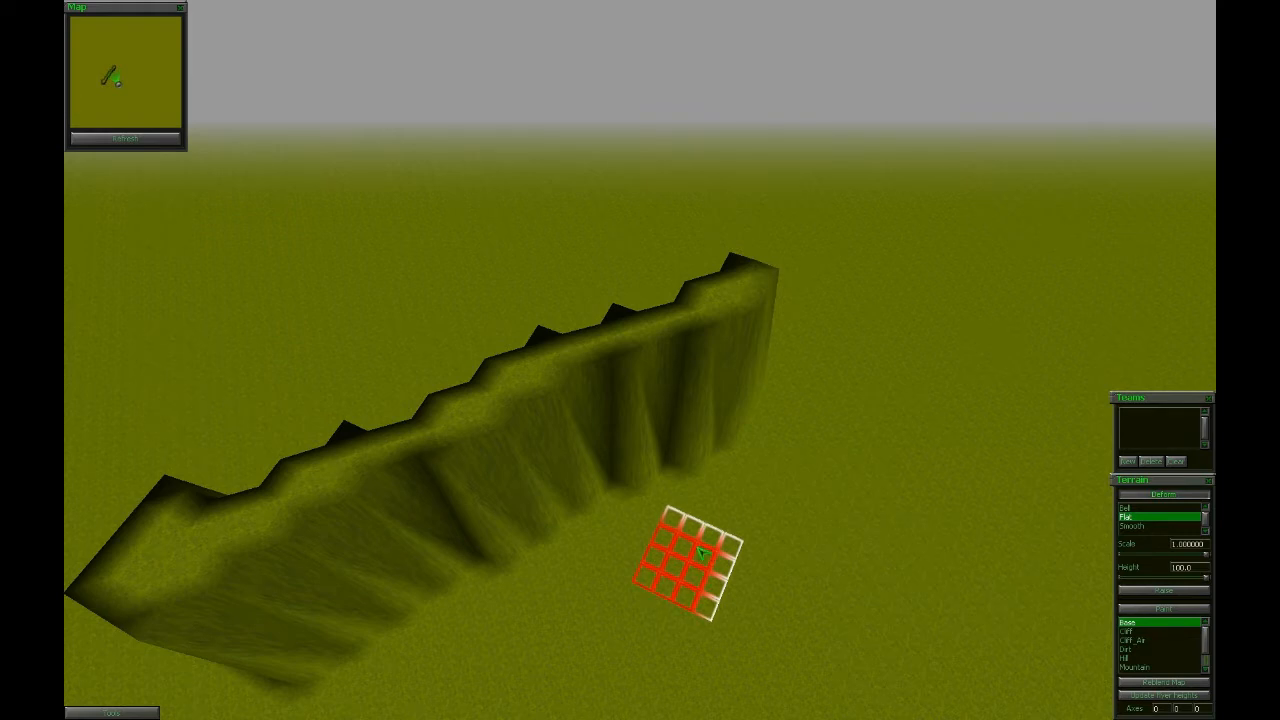
pyautogui.moveTo(703, 553)
pyautogui.mouseDown()
pyautogui.moveTo(660, 470)
pyautogui.moveTo(547, 401)
pyautogui.moveTo(634, 255)
pyautogui.moveTo(375, 375)
pyautogui.moveTo(744, 340)
pyautogui.moveTo(489, 326)
pyautogui.moveTo(546, 342)
pyautogui.mouseUp()
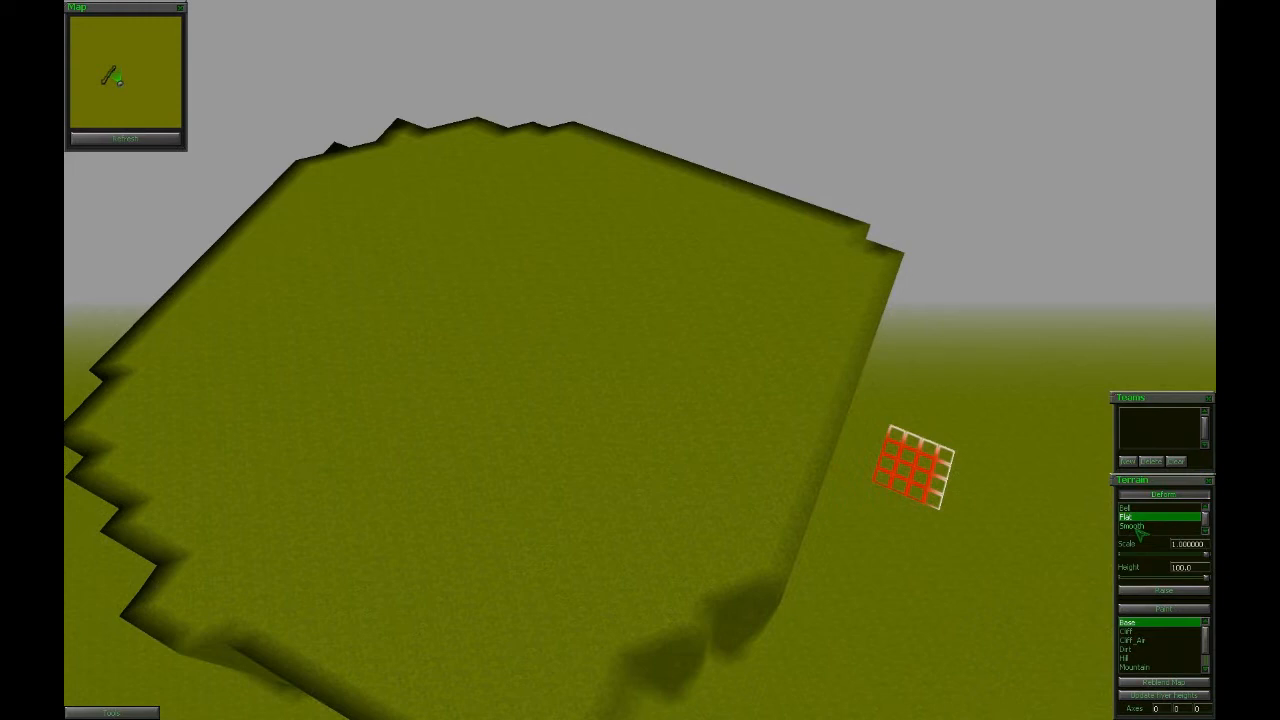
# Soften the jagged edges and steep sides of the plateau with the Smooth deform.
pyautogui.click(1132, 525)
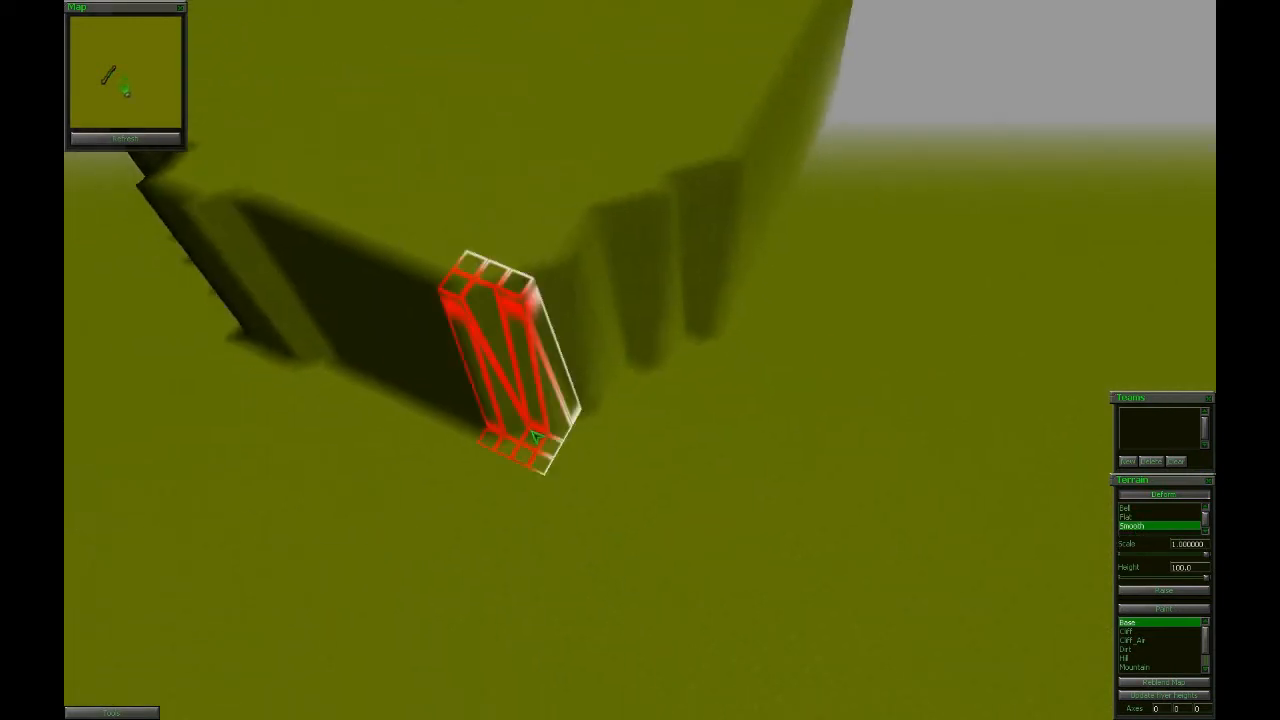
pyautogui.moveTo(557, 470)
pyautogui.mouseDown(button='middle')
pyautogui.moveTo(917, 700)
pyautogui.moveTo(975, 507)
pyautogui.moveTo(623, 225)
pyautogui.moveTo(514, 417)
pyautogui.mouseUp(button='middle')
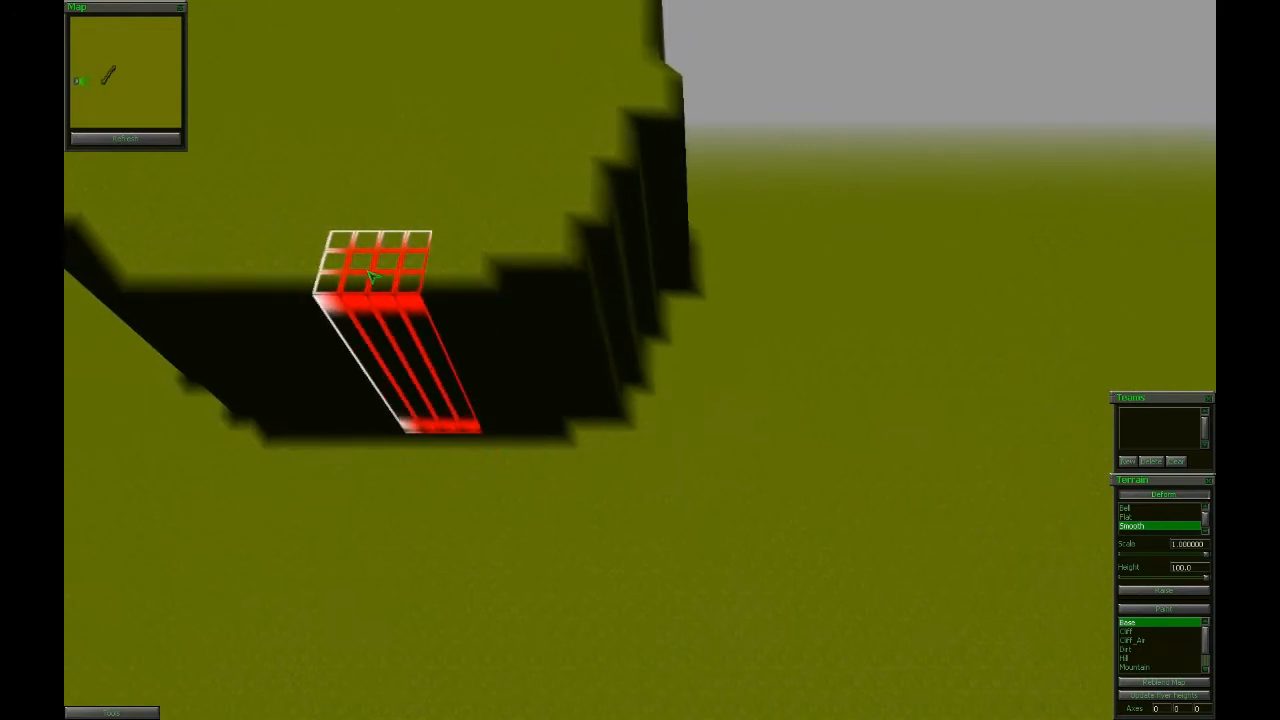
pyautogui.scroll(3, 353, 277)
pyautogui.moveTo(357, 281)
pyautogui.mouseDown()
pyautogui.moveTo(545, 290)
pyautogui.moveTo(535, 280)
pyautogui.moveTo(620, 200)
pyautogui.moveTo(586, 280)
pyautogui.moveTo(363, 350)
pyautogui.moveTo(460, 280)
pyautogui.mouseUp()
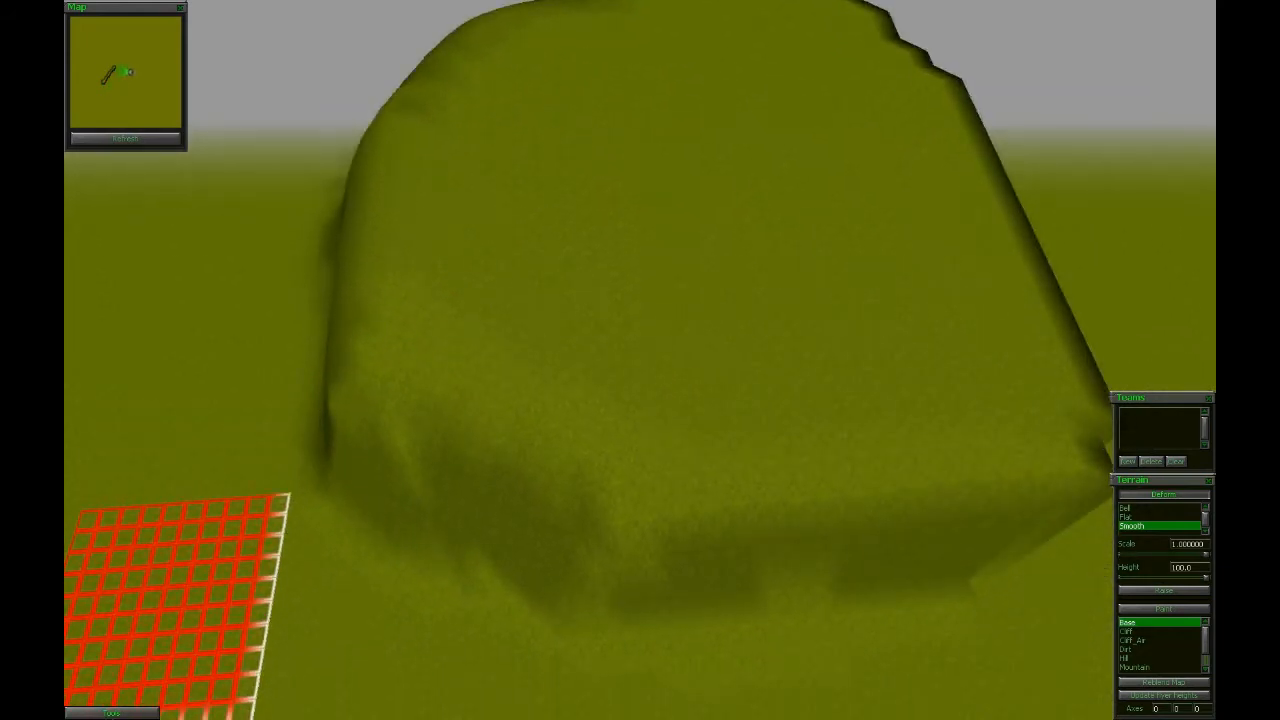
# Create a new map with size 300 and the Dome world.
pyautogui.press('Down')
pyautogui.click(98, 716)
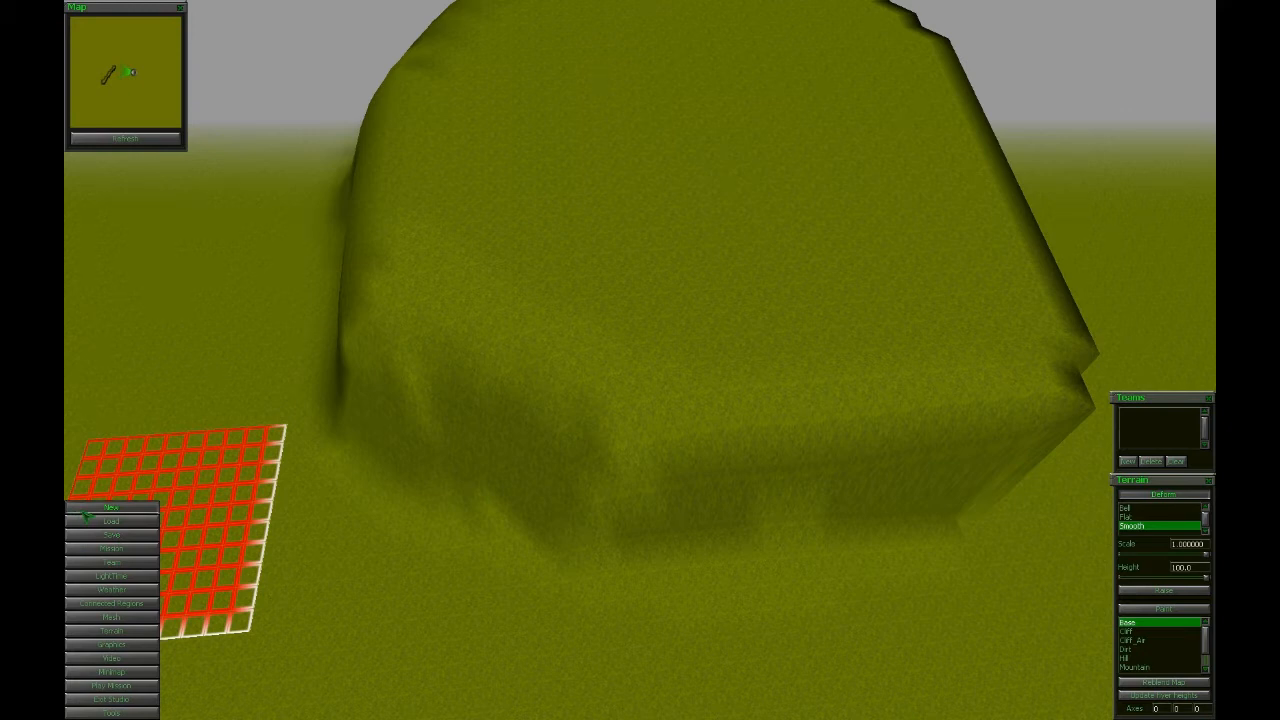
pyautogui.click(86, 510)
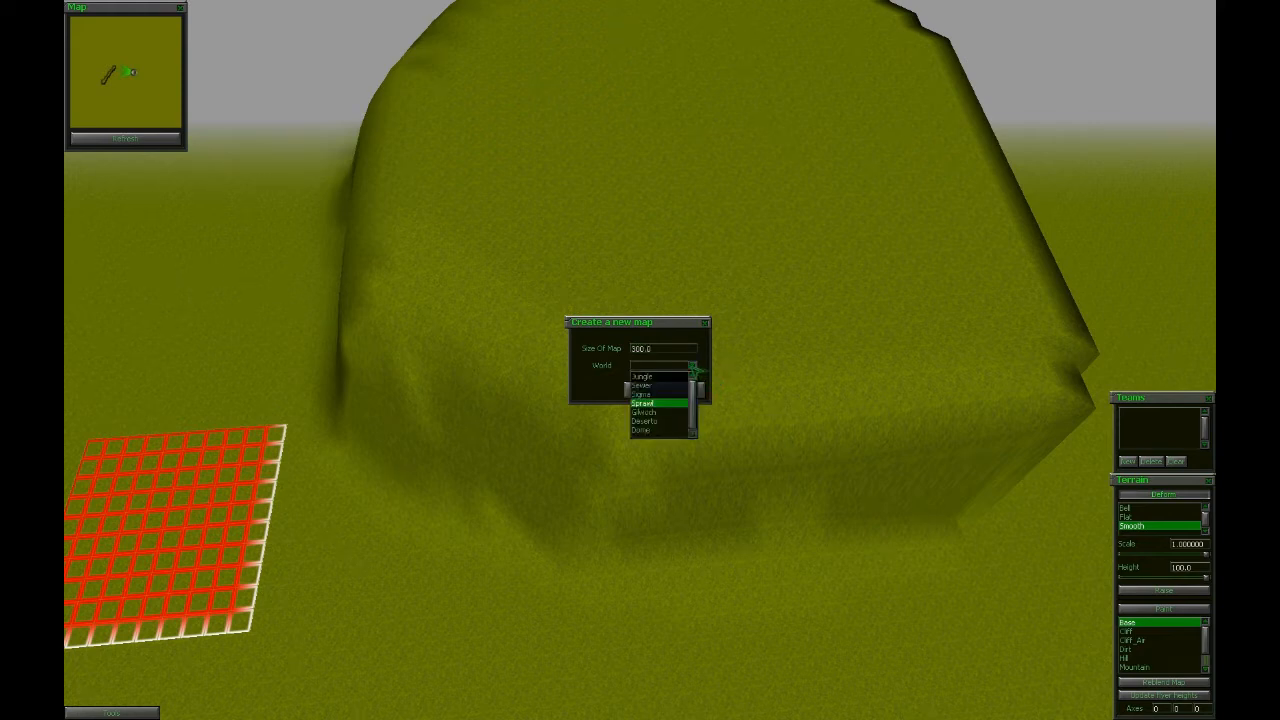
pyautogui.click(645, 431)
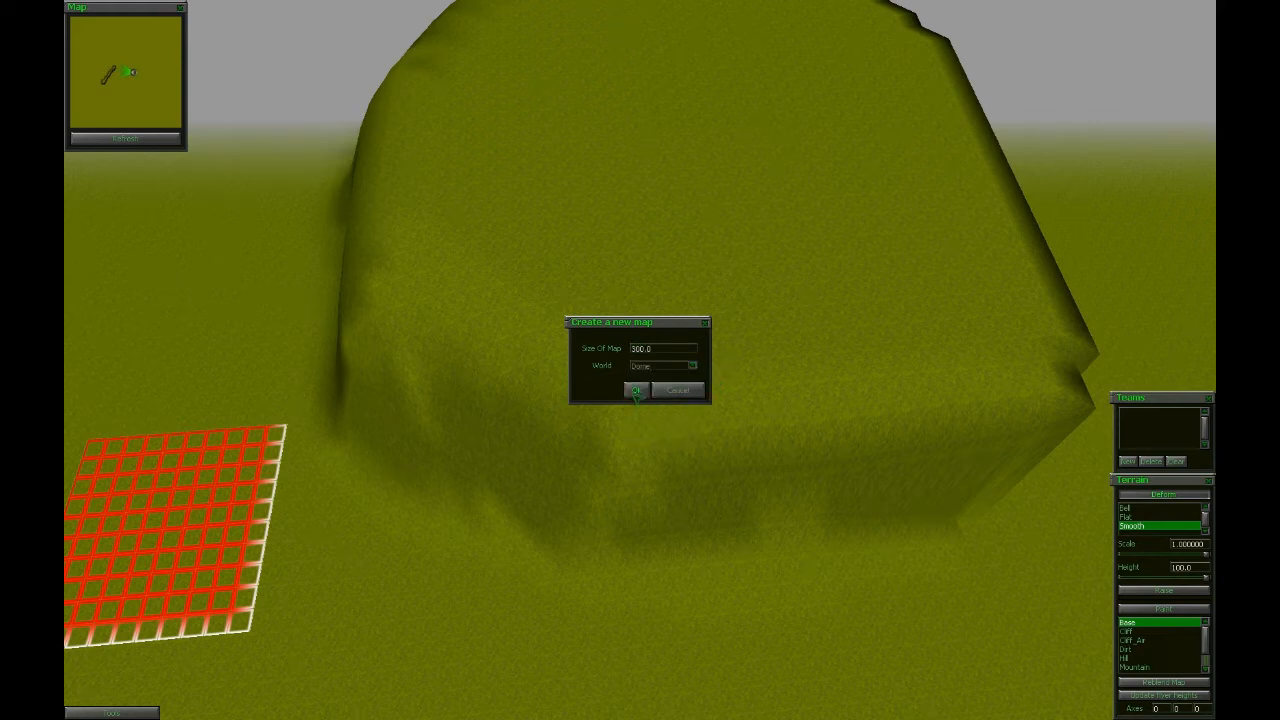
pyautogui.click(638, 390)
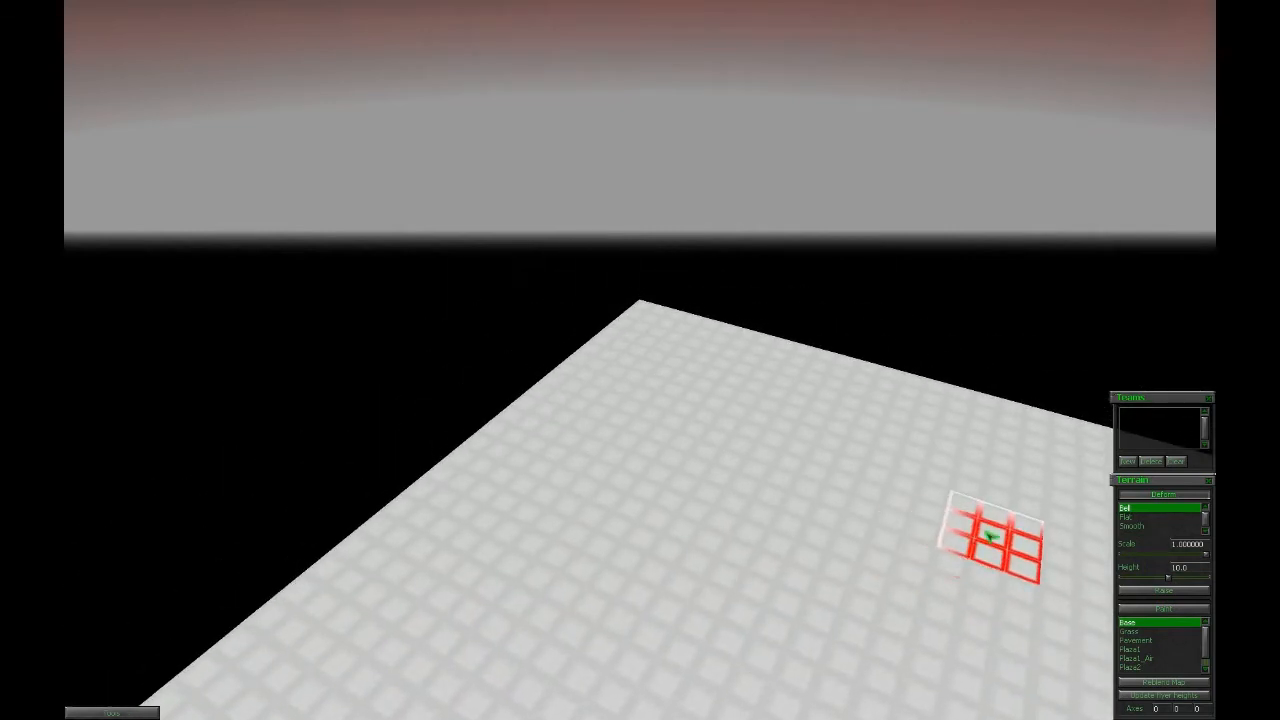
# Raise a wall along one long side edge of the map down to its corner, using the Flat deform at height 50.
pyautogui.write('50')
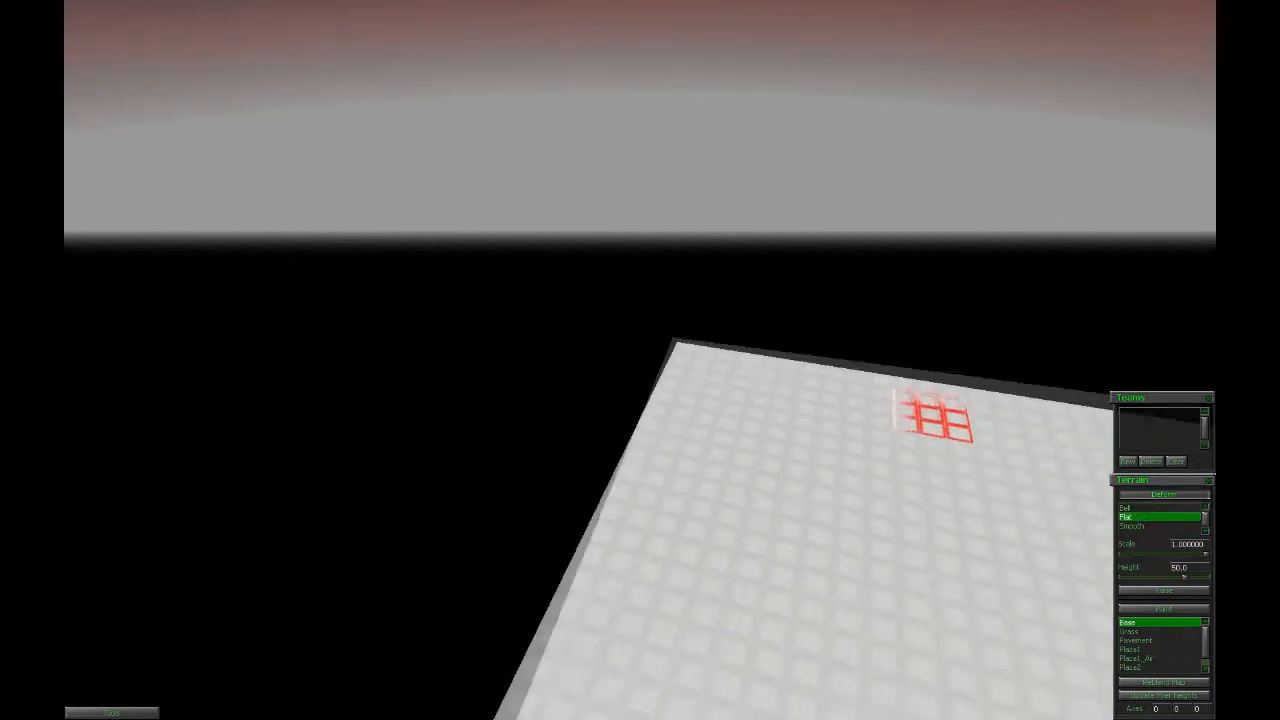
pyautogui.click(700, 325)
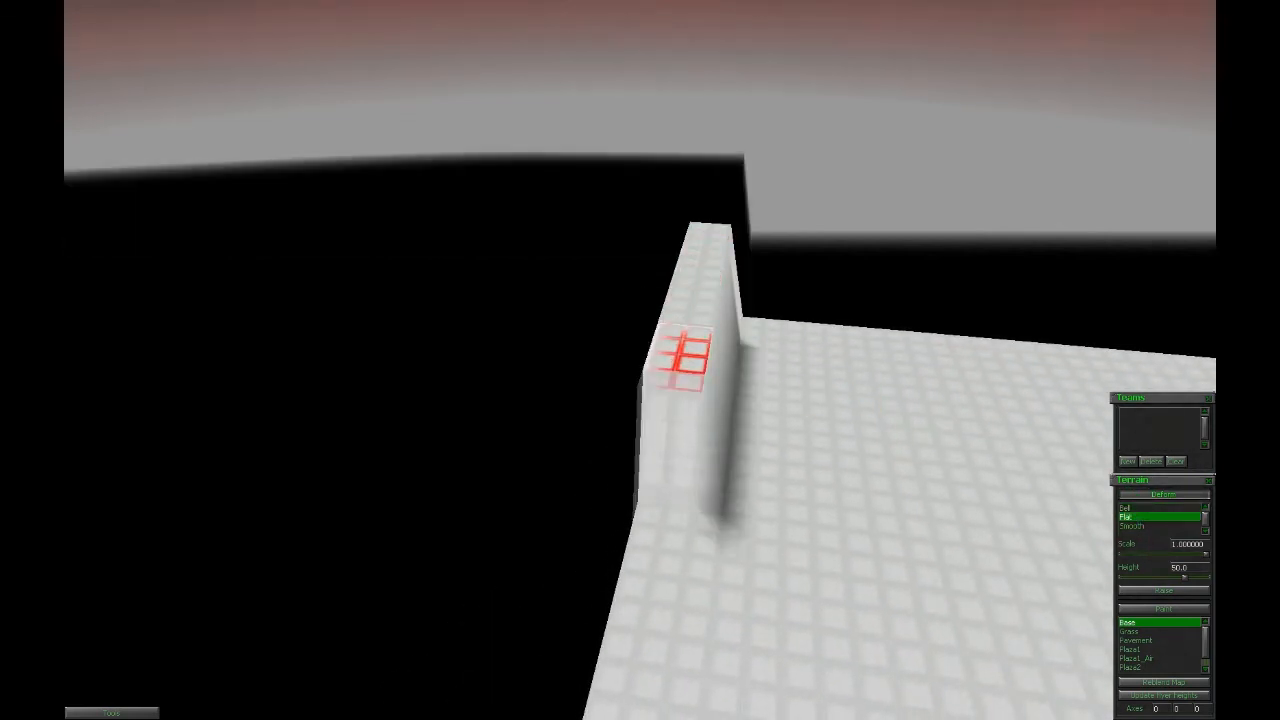
pyautogui.moveTo(614, 438)
pyautogui.mouseDown()
pyautogui.moveTo(640, 470)
pyautogui.moveTo(650, 445)
pyautogui.mouseUp()
pyautogui.scroll(-3, 500, 606)
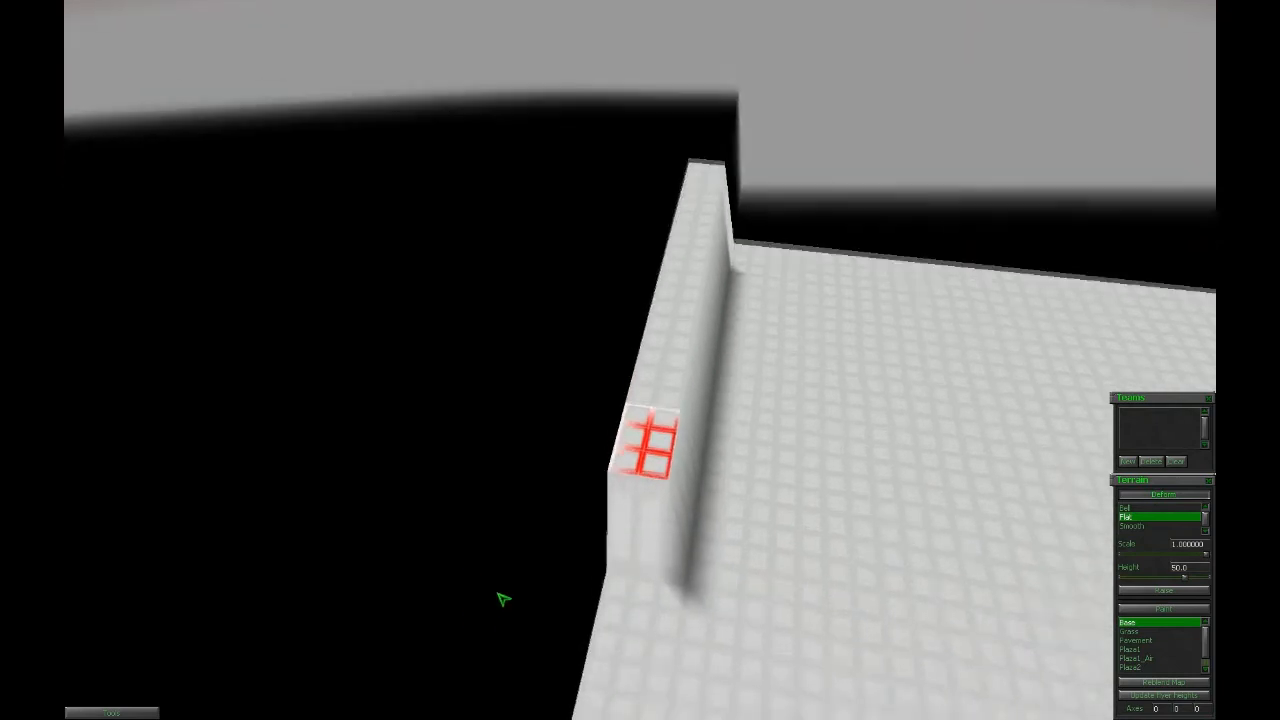
pyautogui.moveTo(659, 379); pyautogui.dragTo(645, 360, button='middle')
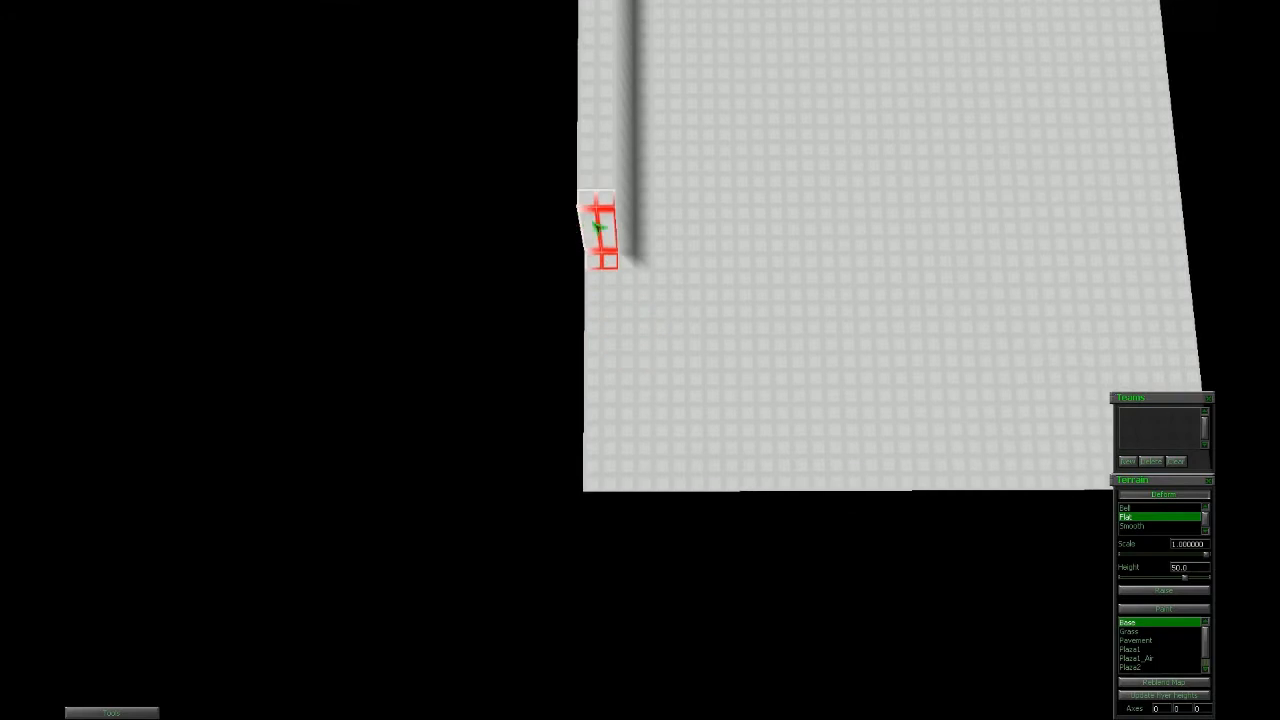
pyautogui.moveTo(597, 228); pyautogui.dragTo(597, 393)
# Continue the height-50 wall along the near edge of the map and around the corner onto the opposite side edge.
pyautogui.moveTo(586, 437)
pyautogui.mouseDown()
pyautogui.moveTo(598, 484)
pyautogui.moveTo(843, 484)
pyautogui.mouseUp()
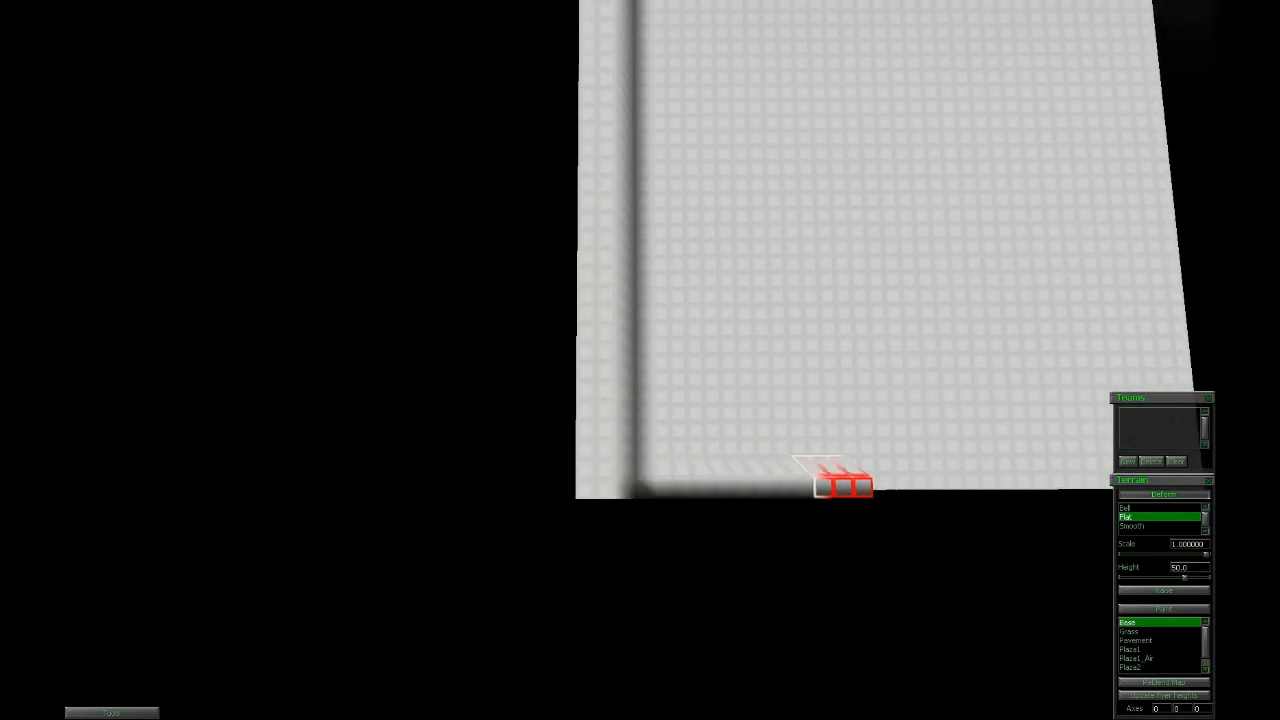
pyautogui.moveTo(576, 509); pyautogui.dragTo(840, 509, button='right')
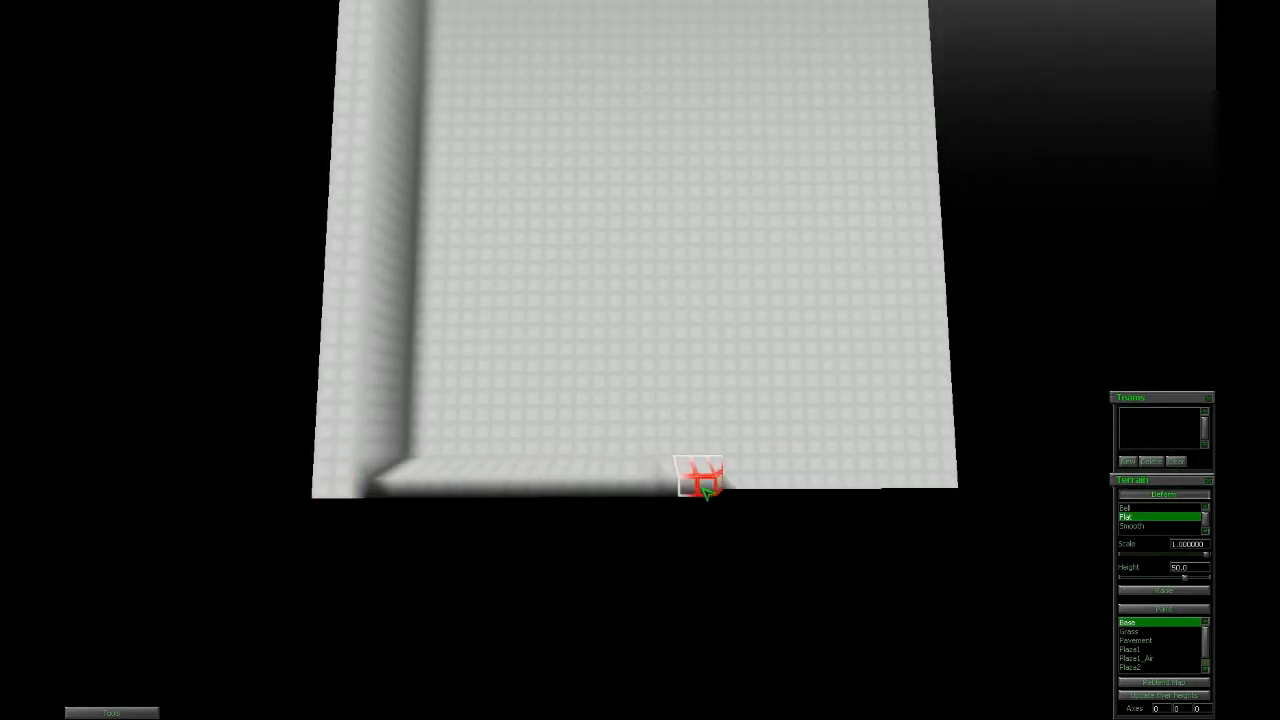
pyautogui.moveTo(801, 541); pyautogui.dragTo(792, 541, button='right')
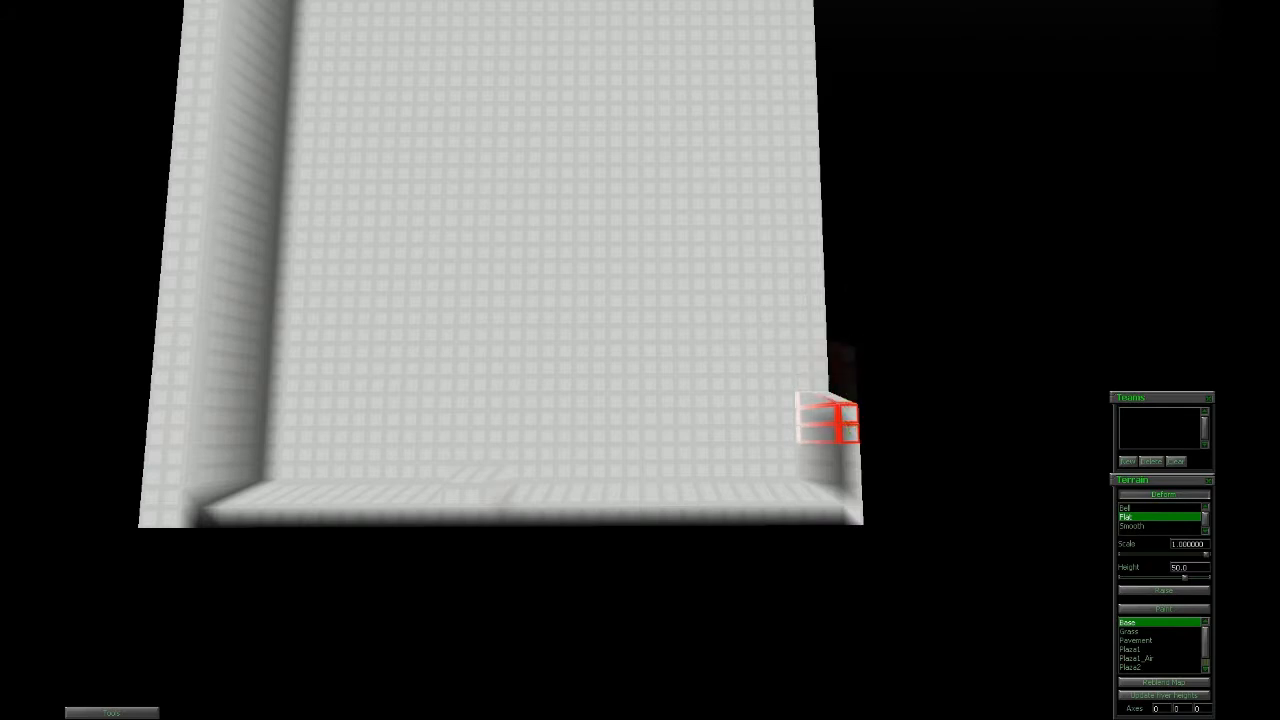
pyautogui.moveTo(846, 420); pyautogui.dragTo(829, 318)
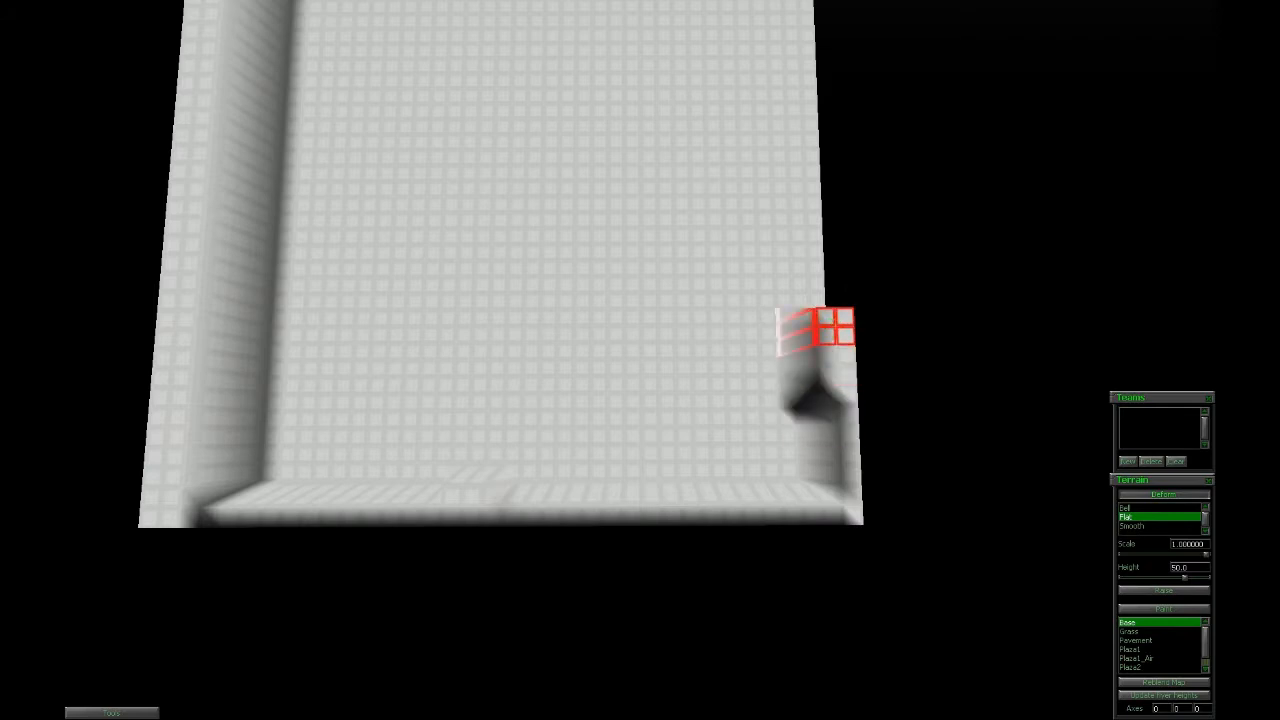
pyautogui.moveTo(837, 326); pyautogui.dragTo(837, 252)
# Raise the far edge of the map and the remaining gap on the open side edge to close the height-50 wall with the Flat deform.
pyautogui.moveTo(726, 391)
pyautogui.mouseDown(button='right')
pyautogui.moveTo(700, 600)
pyautogui.moveTo(762, 704)
pyautogui.mouseUp(button='right')
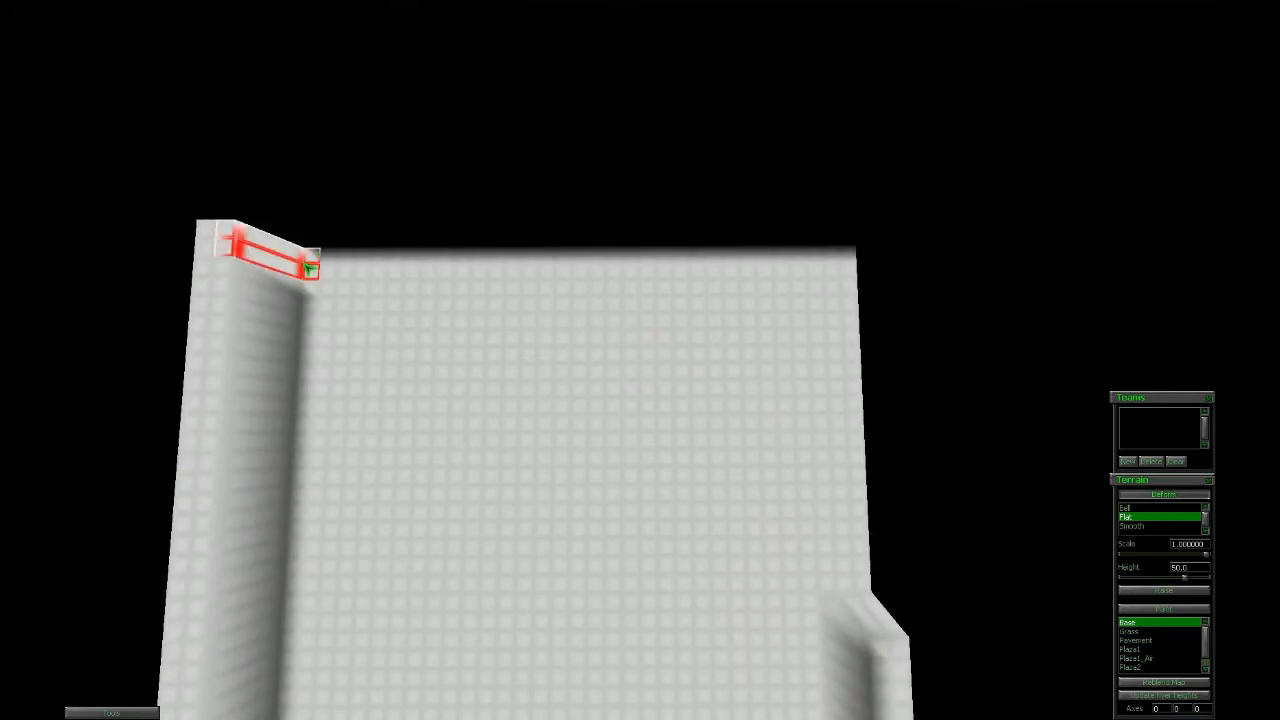
pyautogui.moveTo(310, 268); pyautogui.dragTo(480, 262)
pyautogui.moveTo(283, 238)
pyautogui.mouseDown()
pyautogui.moveTo(552, 250)
pyautogui.moveTo(609, 238)
pyautogui.mouseUp()
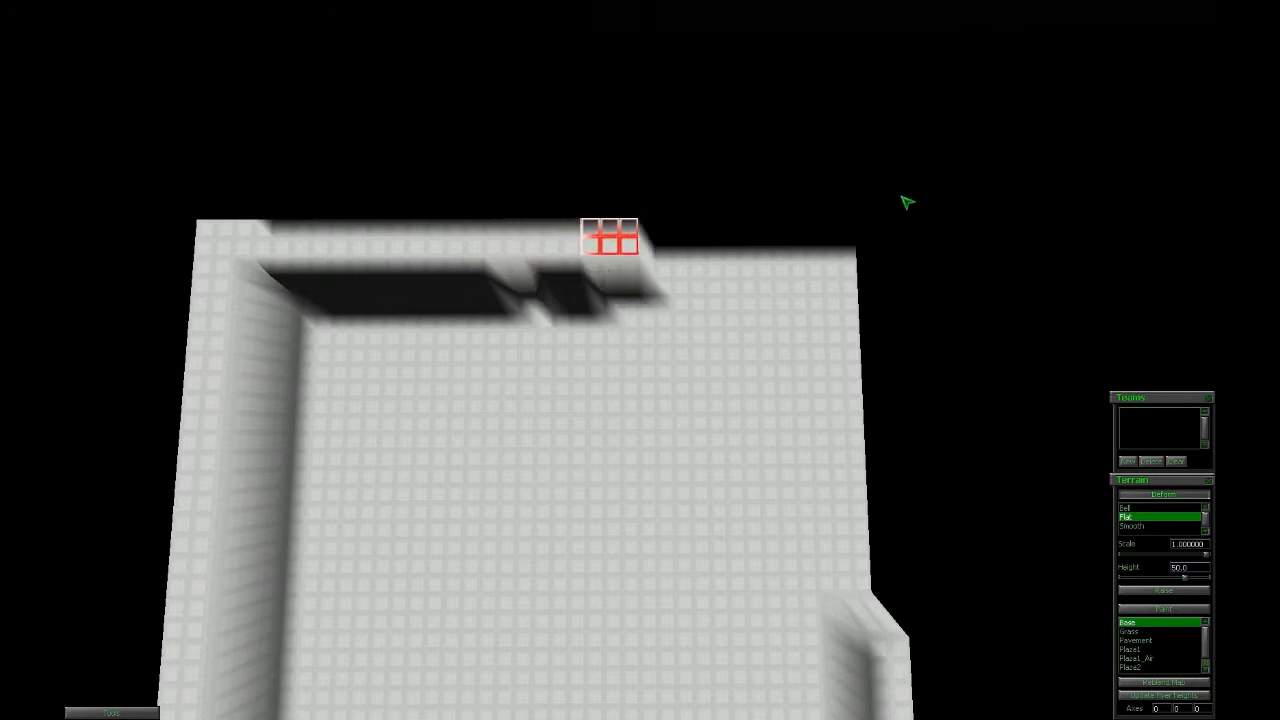
pyautogui.moveTo(641, 243); pyautogui.dragTo(682, 240)
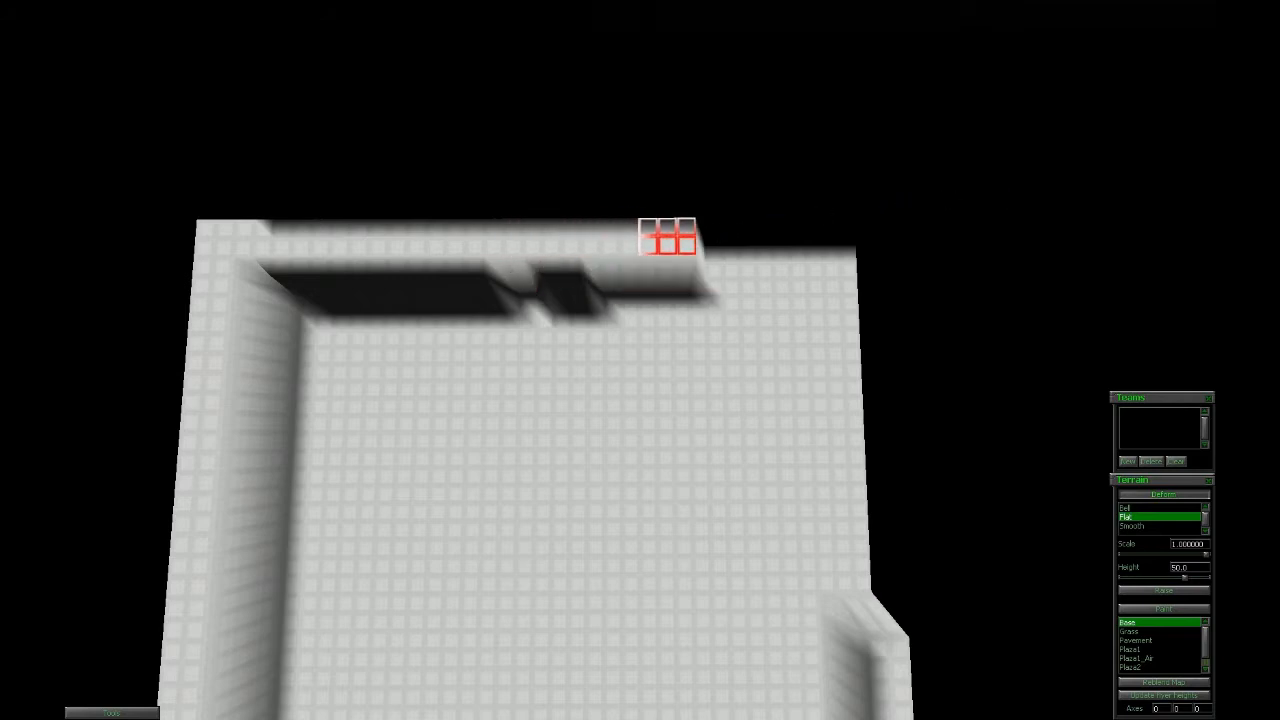
pyautogui.moveTo(766, 266); pyautogui.dragTo(703, 289, button='middle')
pyautogui.moveTo(524, 362)
pyautogui.mouseDown()
pyautogui.moveTo(584, 220)
pyautogui.moveTo(552, 283)
pyautogui.moveTo(611, 206)
pyautogui.moveTo(706, 226)
pyautogui.moveTo(600, 195)
pyautogui.moveTo(720, 251)
pyautogui.moveTo(990, 322)
pyautogui.mouseUp()
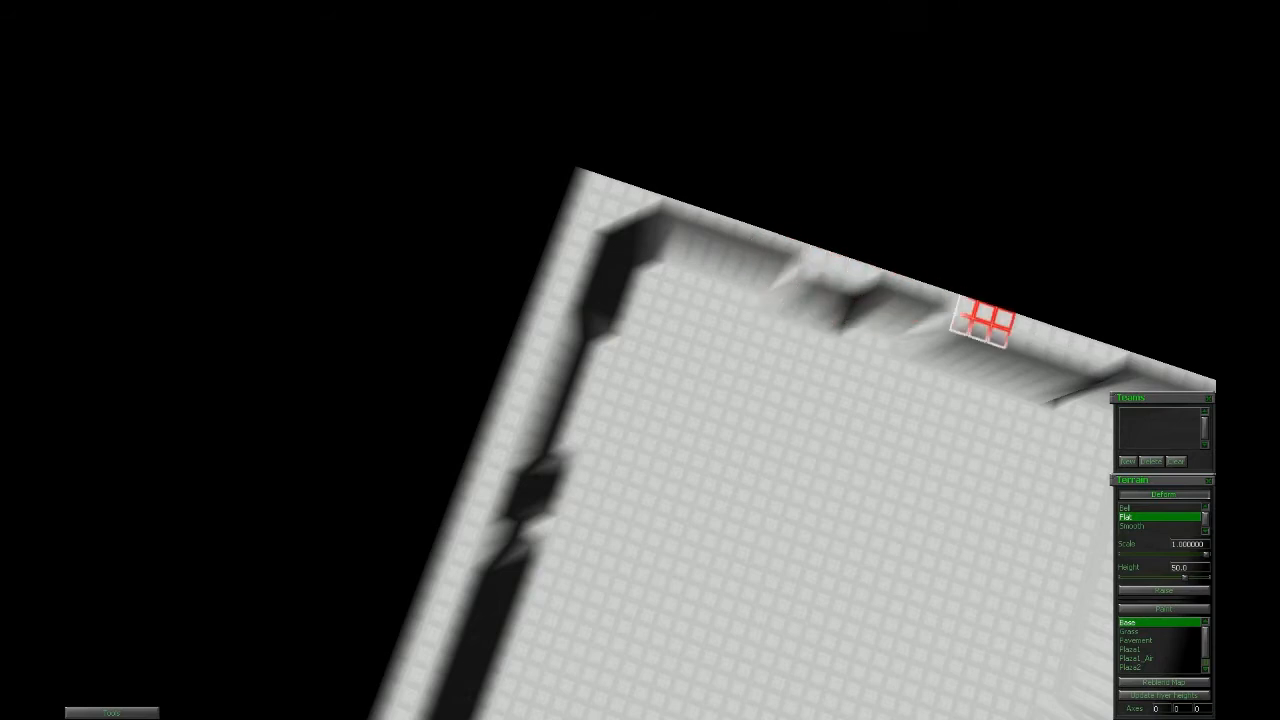
# Look over the raised walls around the whole map from several angles.
pyautogui.scroll(-6, 809, 286)
pyautogui.moveTo(515, 430)
pyautogui.mouseDown(button='middle')
pyautogui.moveTo(320, 417)
pyautogui.moveTo(749, 134)
pyautogui.moveTo(886, 186)
pyautogui.moveTo(570, 368)
pyautogui.moveTo(551, 323)
pyautogui.mouseUp(button='middle')
pyautogui.moveTo(733, 320)
pyautogui.mouseDown(button='middle')
pyautogui.moveTo(671, 271)
pyautogui.moveTo(414, 429)
pyautogui.moveTo(400, 451)
pyautogui.moveTo(388, 428)
pyautogui.moveTo(371, 486)
pyautogui.moveTo(251, 600)
pyautogui.moveTo(541, 553)
pyautogui.moveTo(506, 389)
pyautogui.mouseUp(button='middle')
pyautogui.moveTo(745, 285); pyautogui.dragTo(729, 263, button='middle')
pyautogui.moveTo(340, 335)
pyautogui.mouseDown(button='middle')
pyautogui.moveTo(343, 457)
pyautogui.moveTo(271, 329)
pyautogui.moveTo(503, 209)
pyautogui.moveTo(550, 320)
pyautogui.moveTo(578, 287)
pyautogui.mouseUp(button='middle')
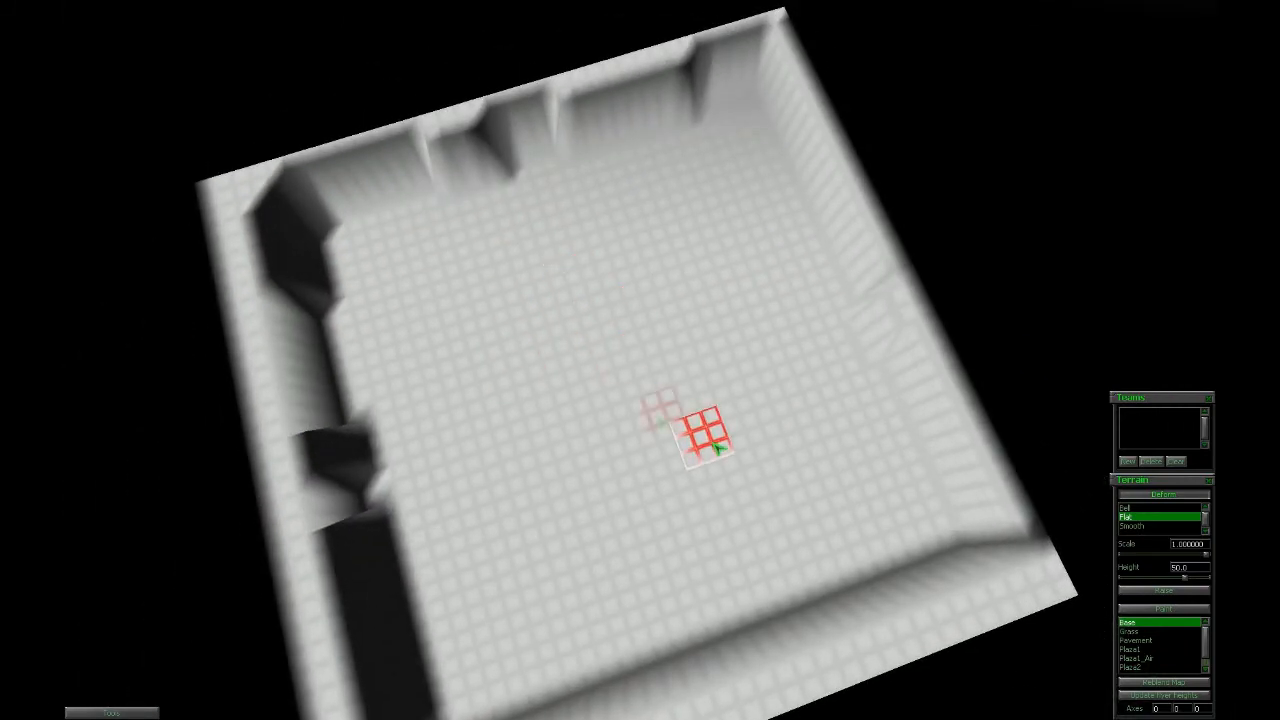
pyautogui.moveTo(803, 523)
pyautogui.mouseDown(button='middle')
pyautogui.moveTo(994, 594)
pyautogui.moveTo(962, 598)
pyautogui.mouseUp(button='middle')
pyautogui.moveTo(684, 538)
pyautogui.mouseDown(button='middle')
pyautogui.moveTo(729, 571)
pyautogui.moveTo(771, 543)
pyautogui.moveTo(714, 531)
pyautogui.moveTo(718, 475)
pyautogui.moveTo(766, 491)
pyautogui.moveTo(815, 477)
pyautogui.moveTo(785, 712)
pyautogui.moveTo(760, 672)
pyautogui.moveTo(734, 489)
pyautogui.moveTo(626, 403)
pyautogui.moveTo(657, 380)
pyautogui.moveTo(652, 412)
pyautogui.mouseUp(button='middle')
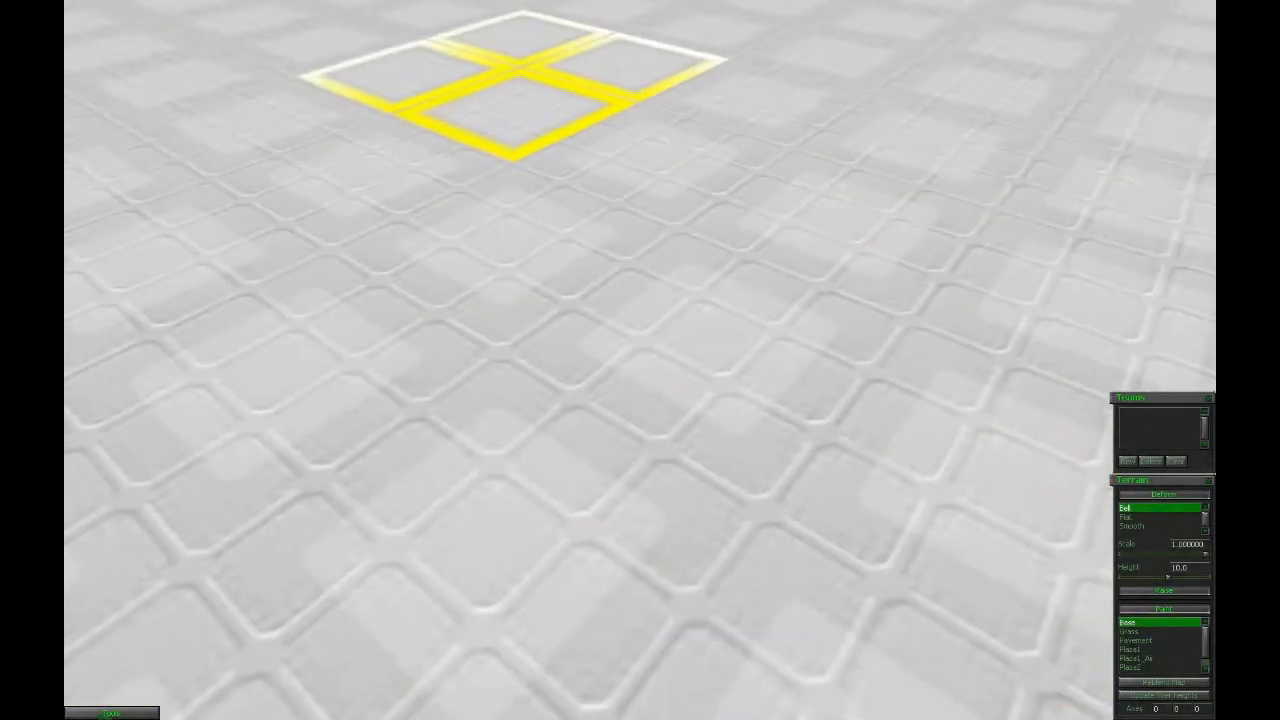
# Create a new map with size 600 and the Jungle world, and look over its ground textures.
pyautogui.click(111, 712)
pyautogui.click(110, 508)
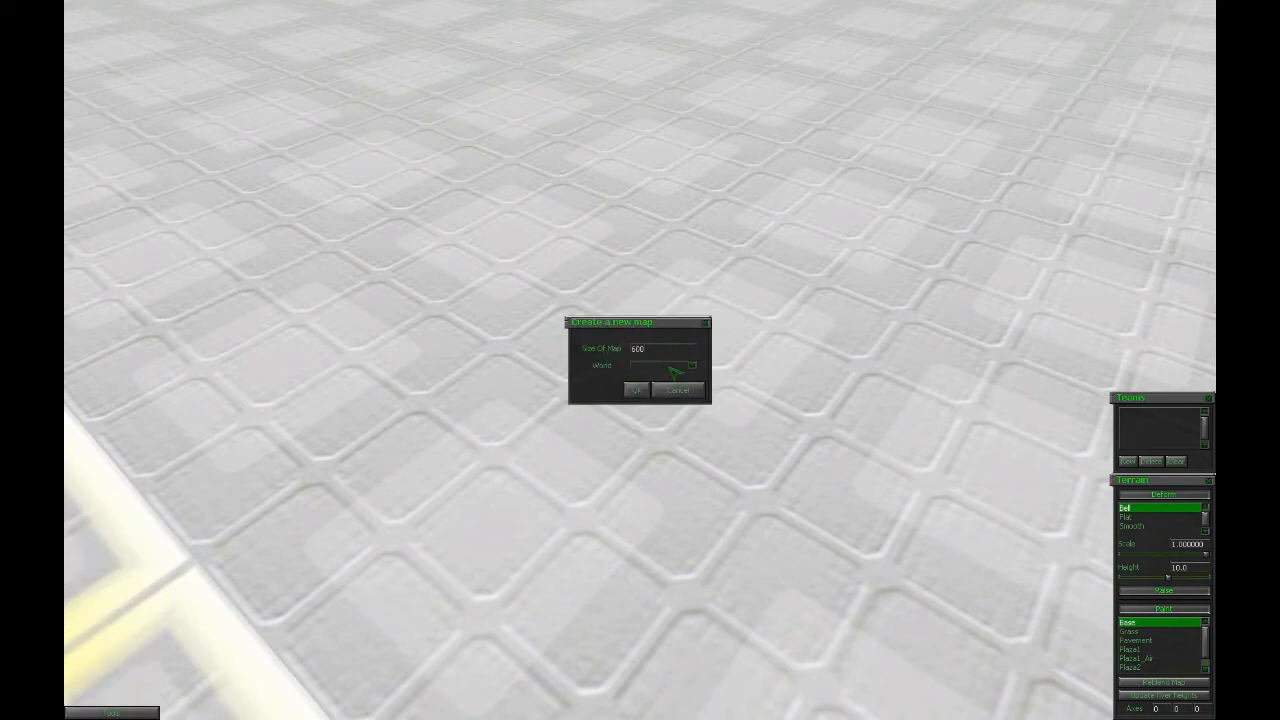
pyautogui.click(673, 368)
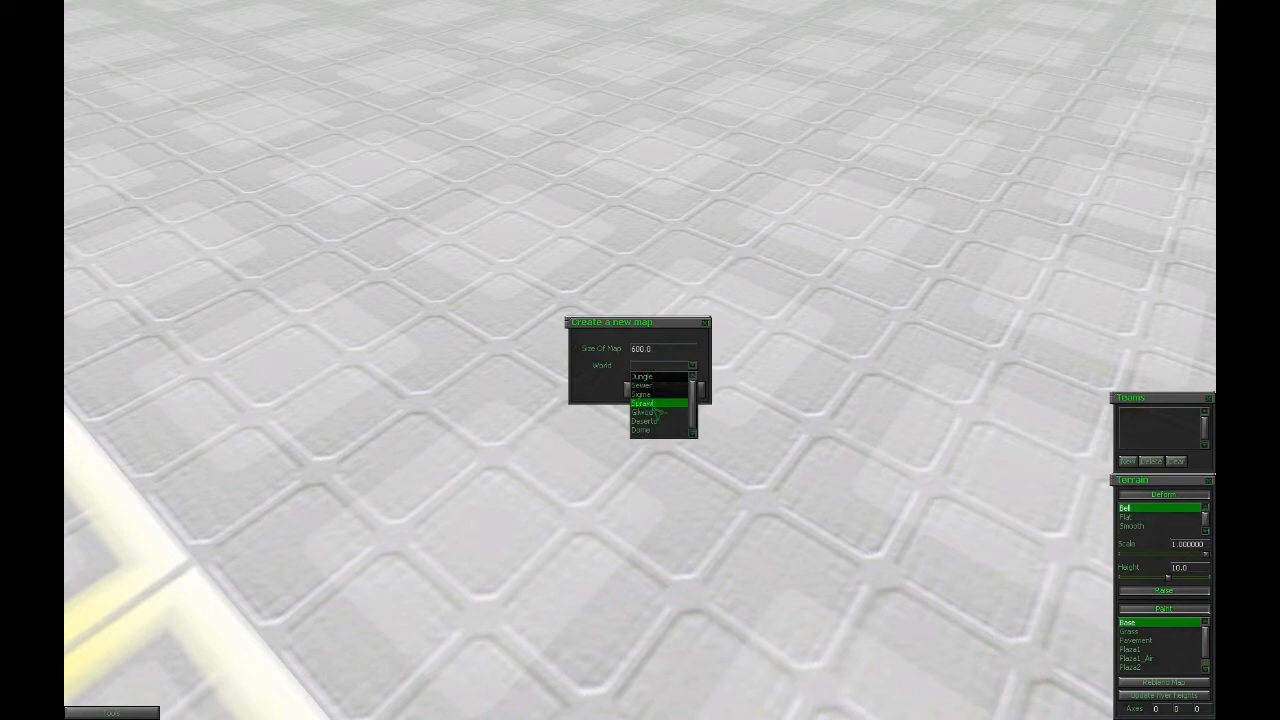
pyautogui.click(645, 384)
pyautogui.click(660, 387)
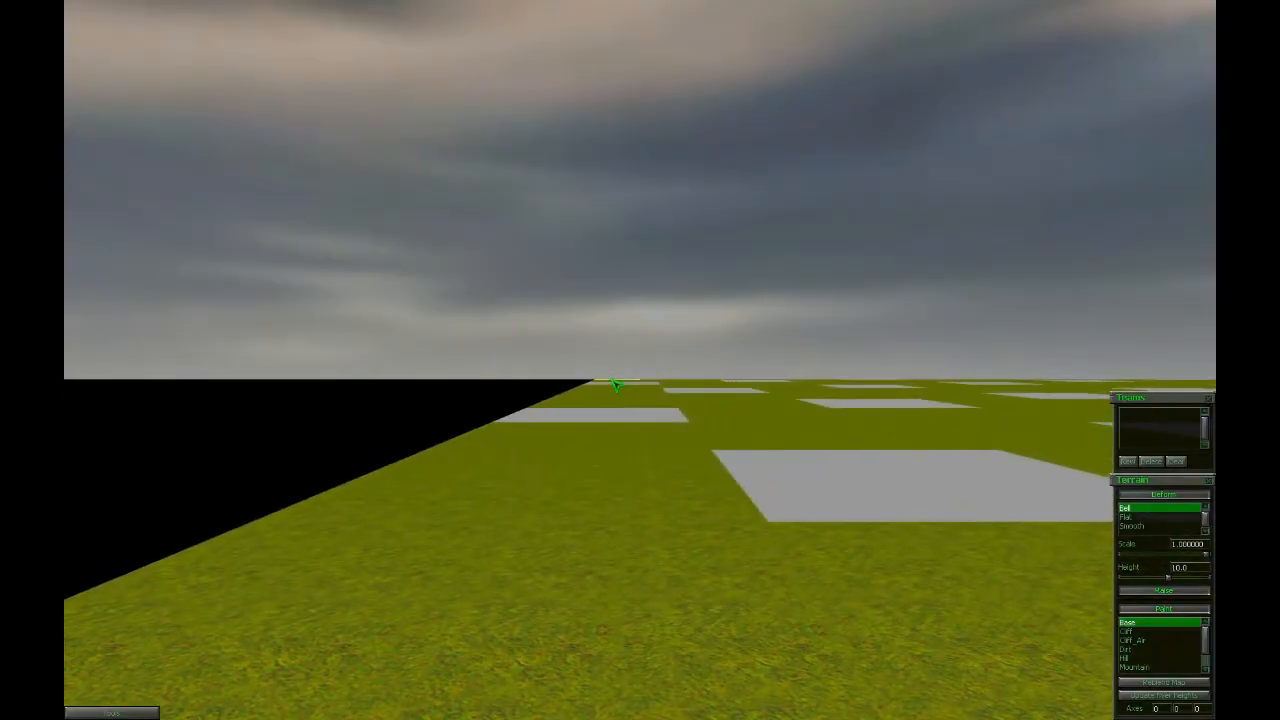
pyautogui.moveTo(623, 557); pyautogui.dragTo(757, 543, button='right')
pyautogui.scroll(-3, 756, 519)
pyautogui.moveTo(424, 590); pyautogui.dragTo(740, 550, button='right')
pyautogui.moveTo(1097, 509)
pyautogui.mouseDown(button='right')
pyautogui.moveTo(770, 510)
pyautogui.moveTo(940, 515)
pyautogui.moveTo(394, 680)
pyautogui.moveTo(629, 508)
pyautogui.moveTo(540, 590)
pyautogui.moveTo(440, 597)
pyautogui.mouseUp(button='right')
pyautogui.moveTo(495, 408)
pyautogui.mouseDown(button='right')
pyautogui.moveTo(491, 363)
pyautogui.moveTo(830, 360)
pyautogui.moveTo(555, 357)
pyautogui.moveTo(560, 371)
pyautogui.moveTo(600, 371)
pyautogui.mouseUp(button='right')
# Load the first mission in the Assault mission folder and view its terrain.
pyautogui.click(84, 713)
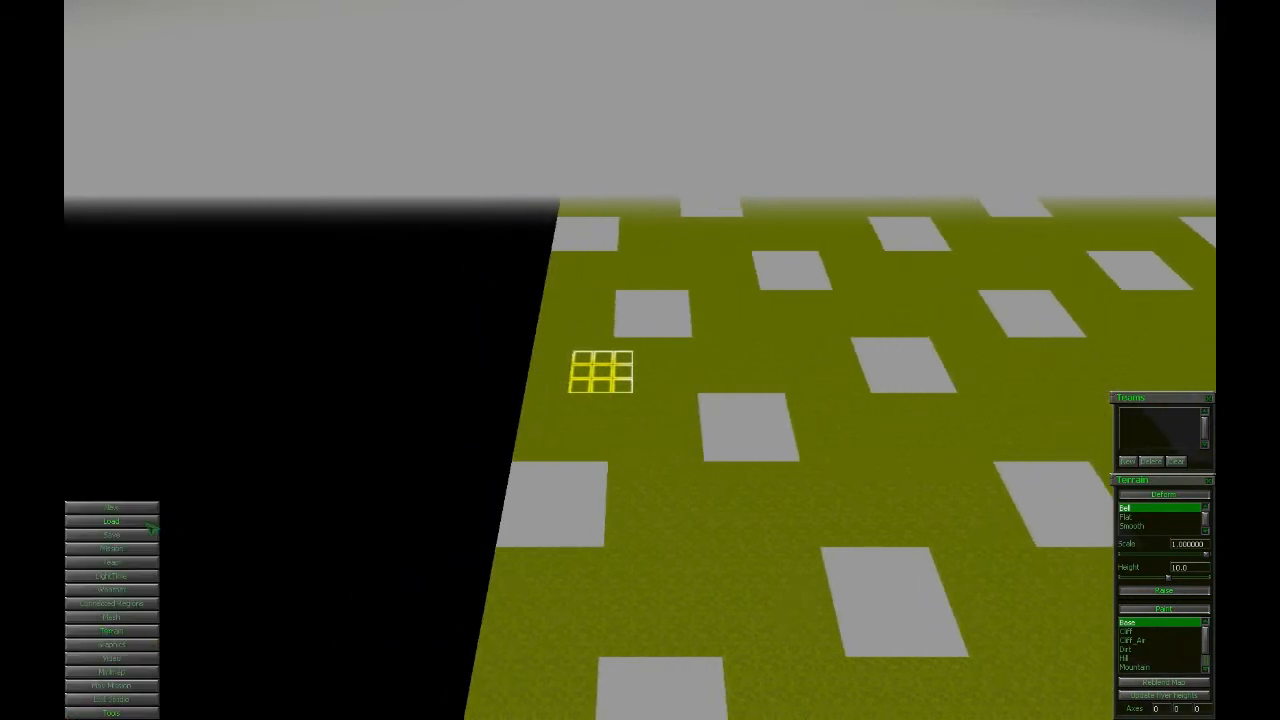
pyautogui.click(150, 522)
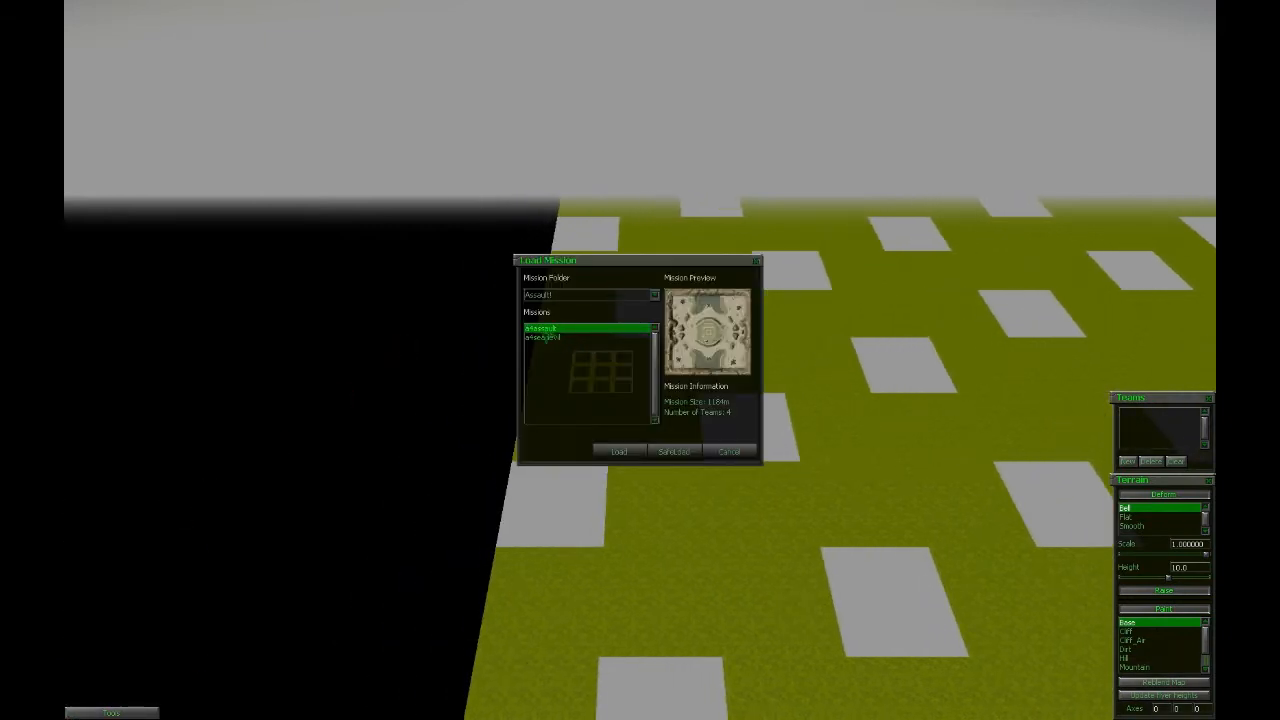
pyautogui.click(618, 451)
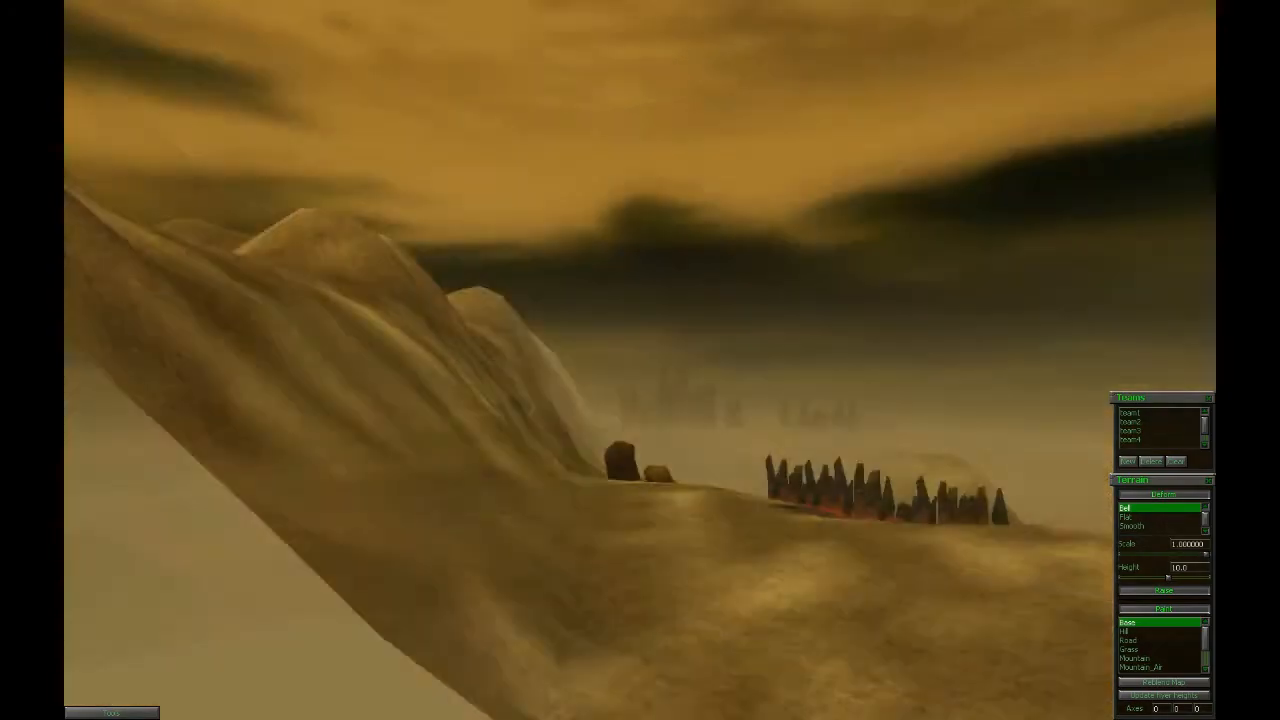
pyautogui.press('Up')
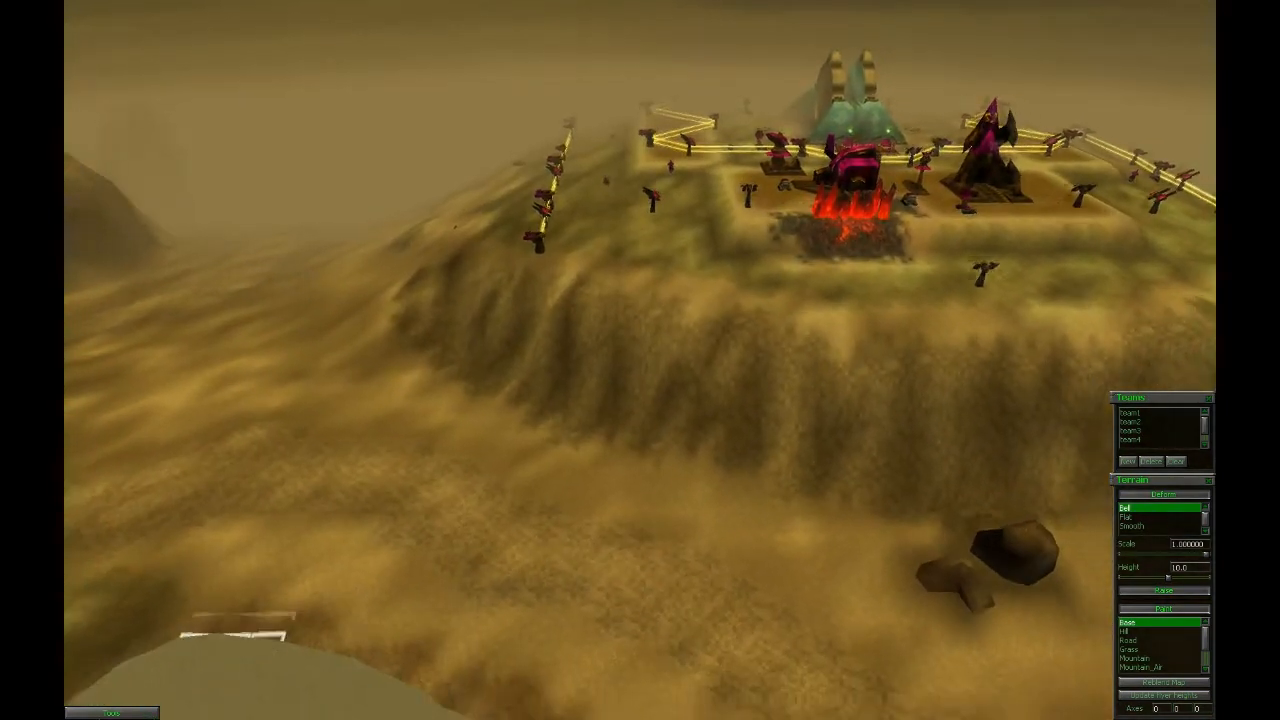
# Create a fresh map with size 600 and the Jungle world in place of the loaded mission.
pyautogui.click(111, 712)
pyautogui.click(112, 508)
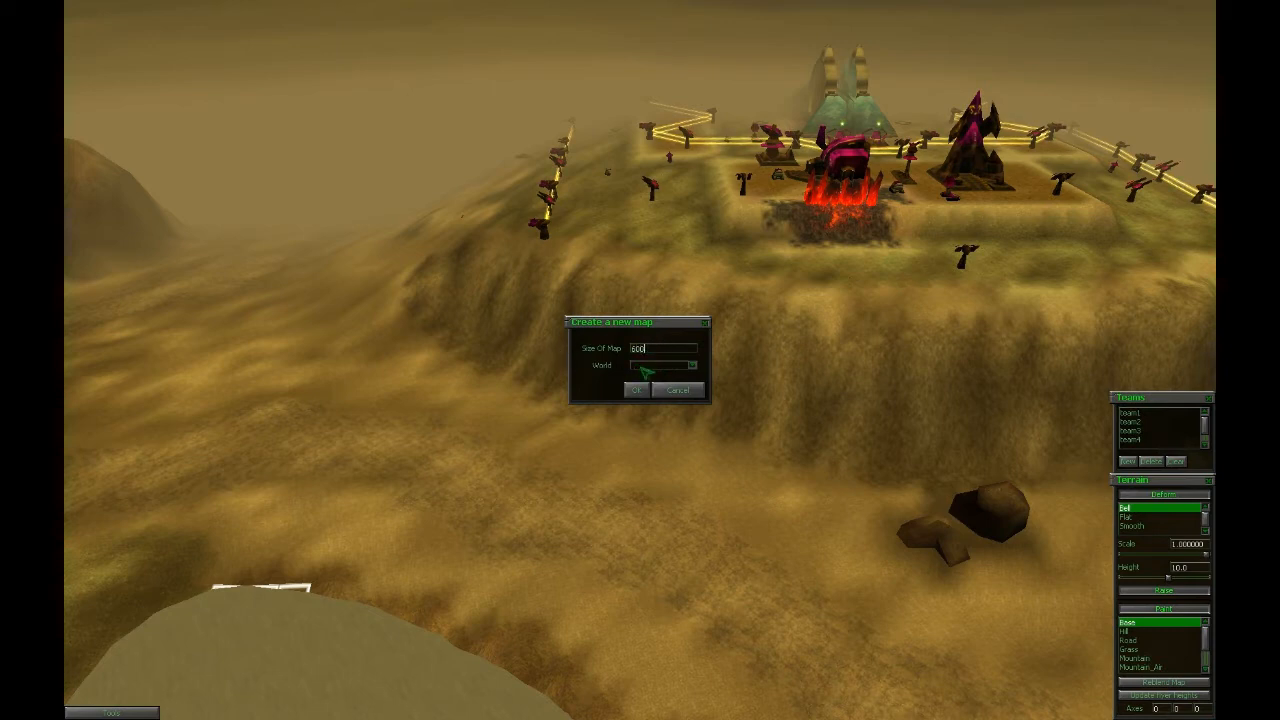
pyautogui.click(645, 369)
pyautogui.click(645, 378)
pyautogui.click(641, 390)
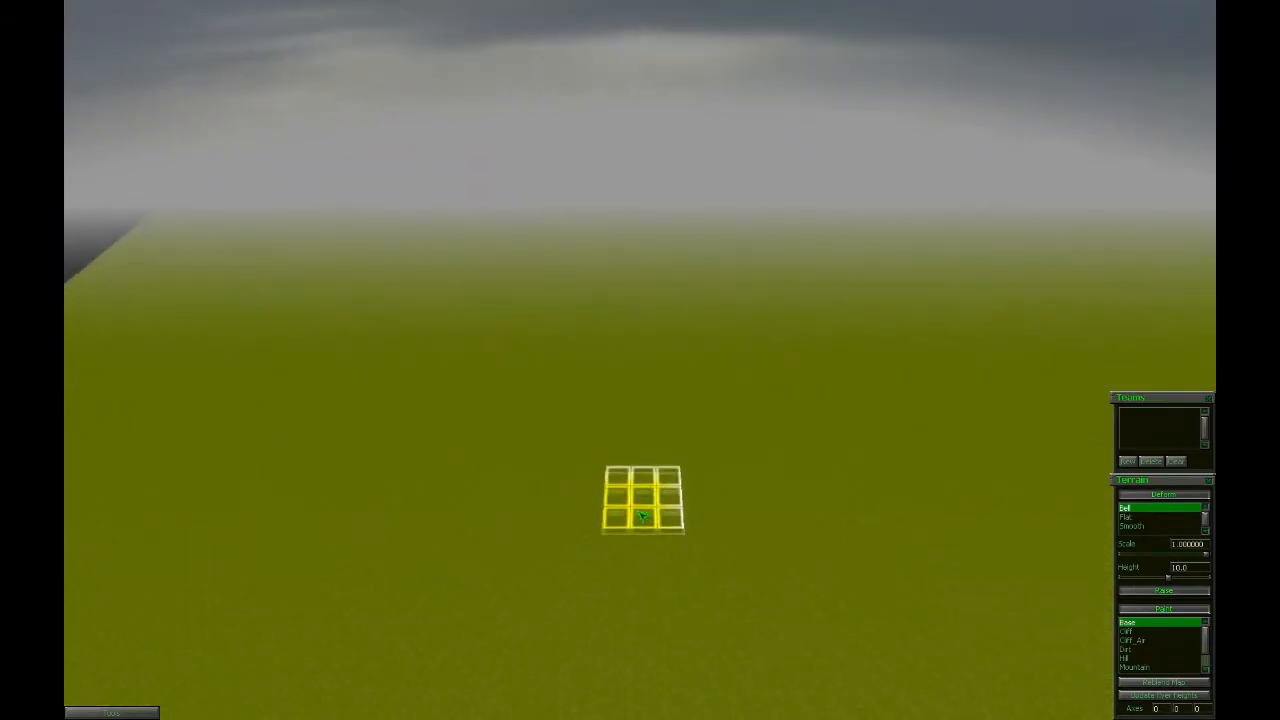
# Set the far plane to 800 in the graphics settings and close them.
pyautogui.moveTo(641, 515)
pyautogui.mouseDown(button='middle')
pyautogui.moveTo(614, 443)
pyautogui.moveTo(243, 429)
pyautogui.mouseUp(button='middle')
pyautogui.moveTo(476, 525)
pyautogui.mouseDown(button='middle')
pyautogui.moveTo(497, 563)
pyautogui.moveTo(420, 500)
pyautogui.moveTo(289, 323)
pyautogui.moveTo(420, 433)
pyautogui.moveTo(306, 289)
pyautogui.moveTo(534, 271)
pyautogui.moveTo(679, 150)
pyautogui.mouseUp(button='middle')
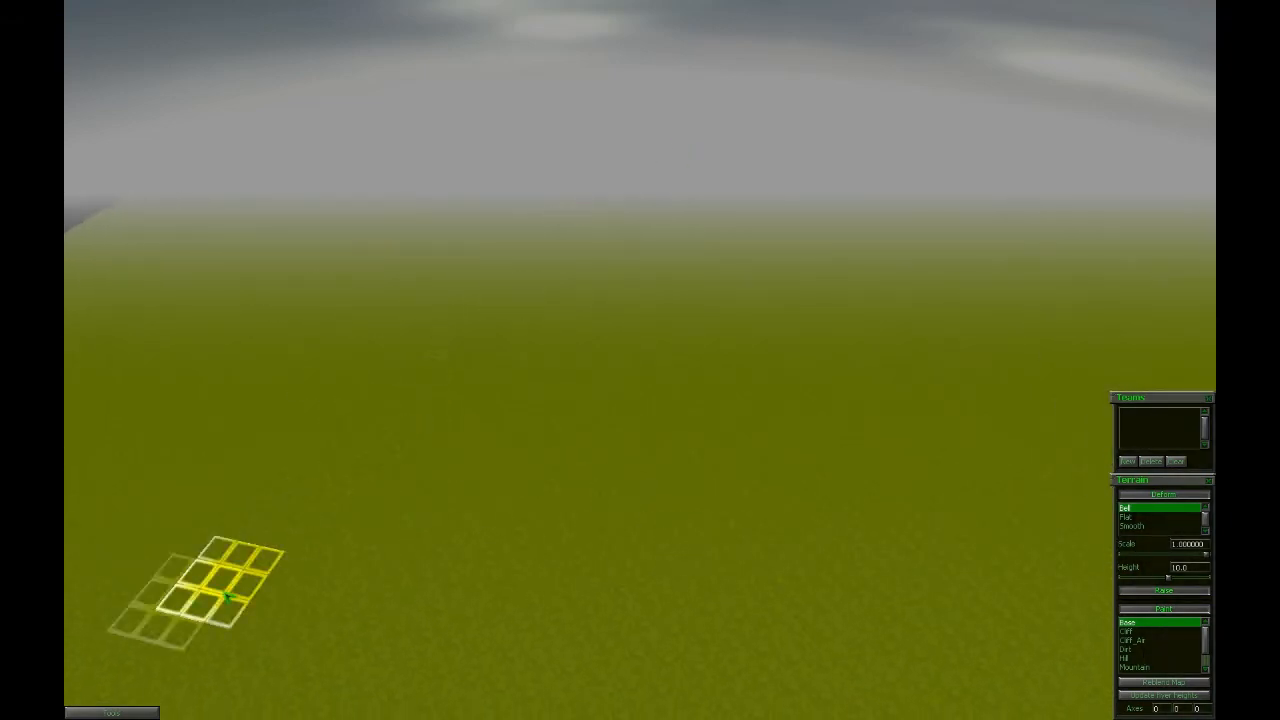
pyautogui.click(111, 712)
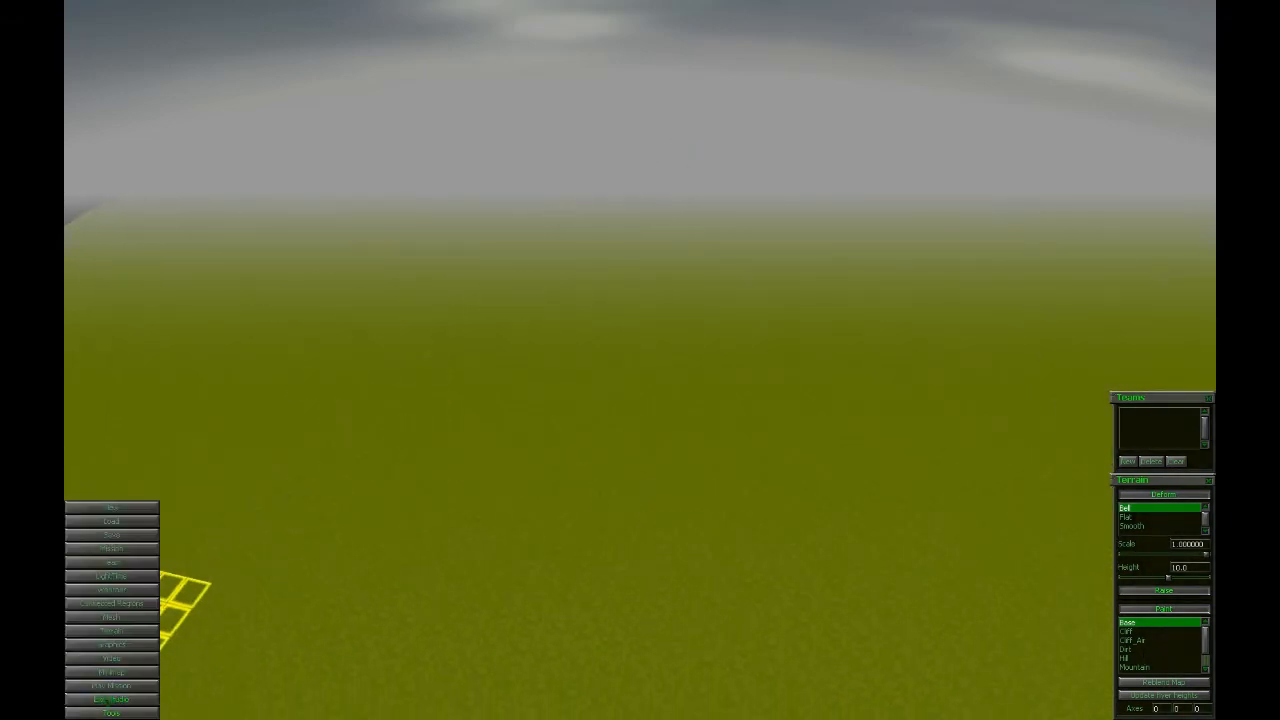
pyautogui.click(113, 645)
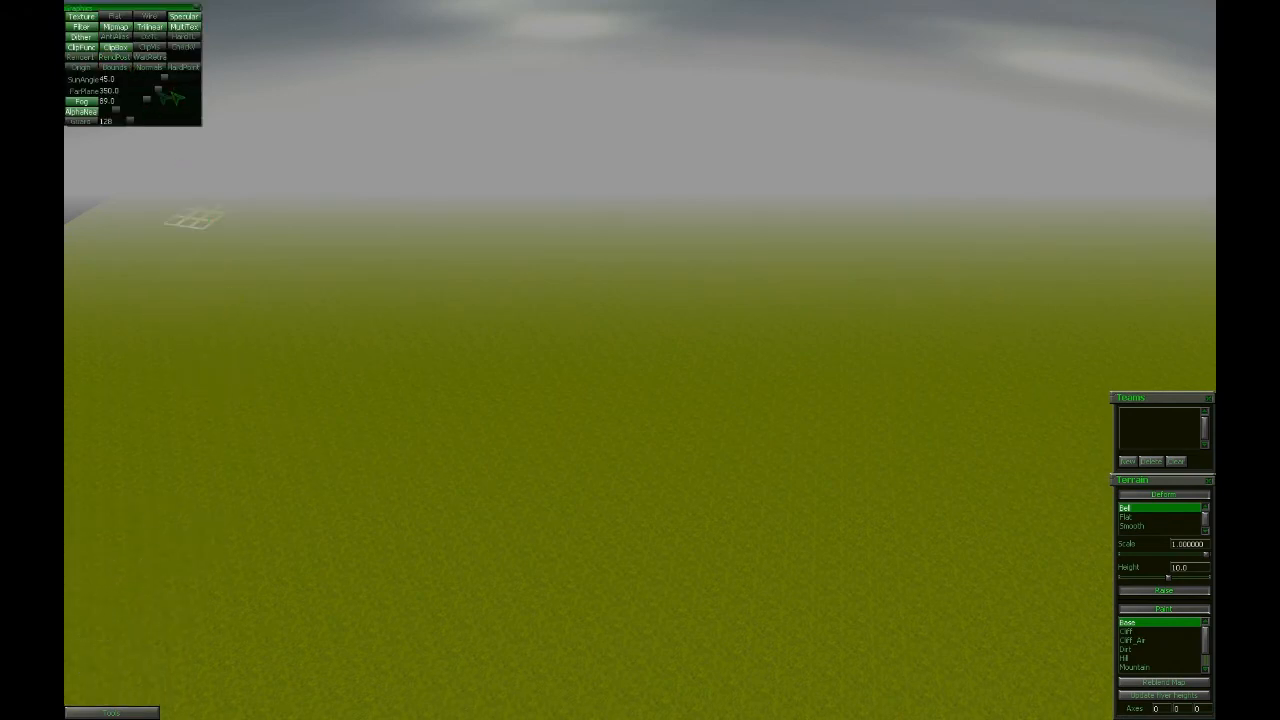
pyautogui.moveTo(163, 91); pyautogui.dragTo(196, 91)
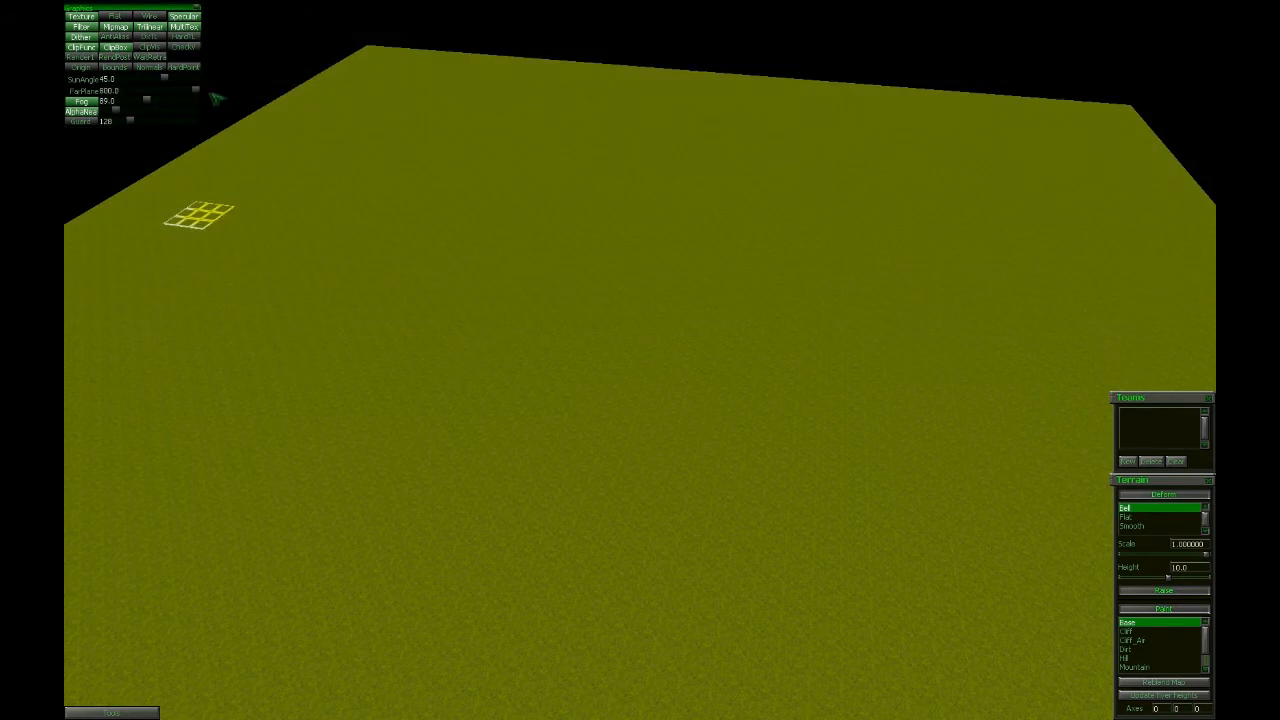
pyautogui.press('a')
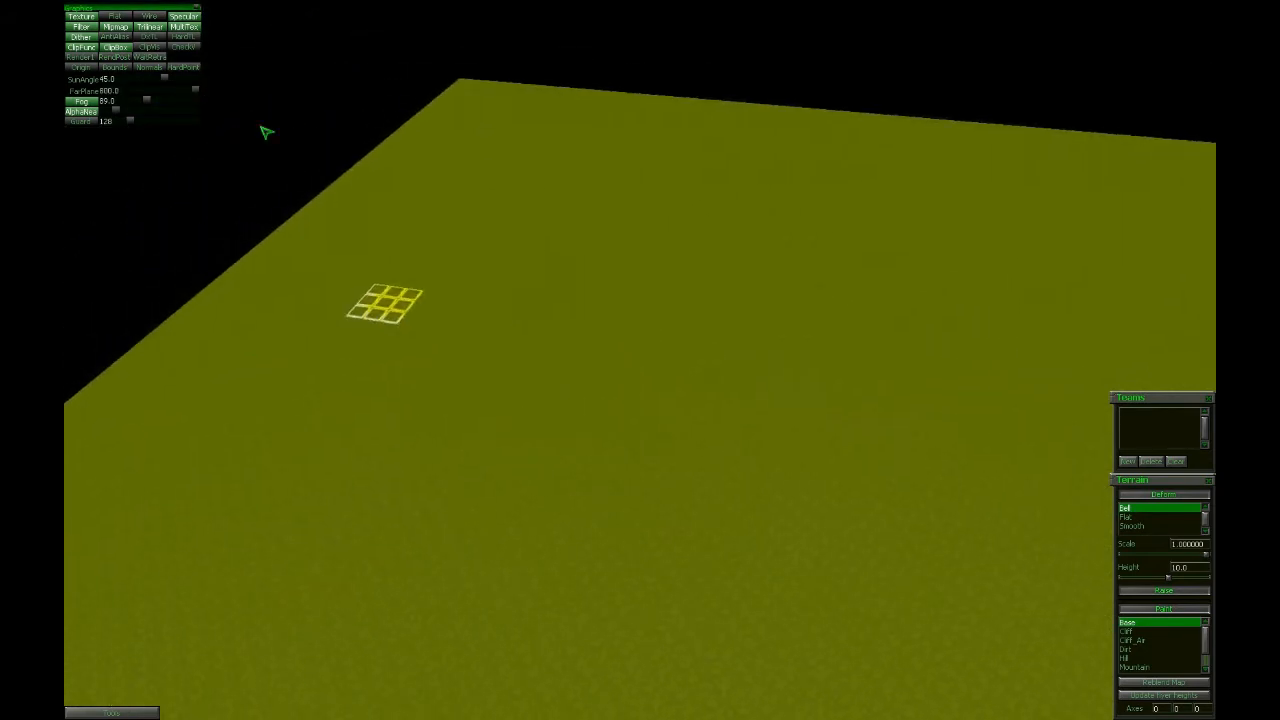
pyautogui.click(198, 8)
# Look over the extent of the flat map from different directions.
pyautogui.press('d')
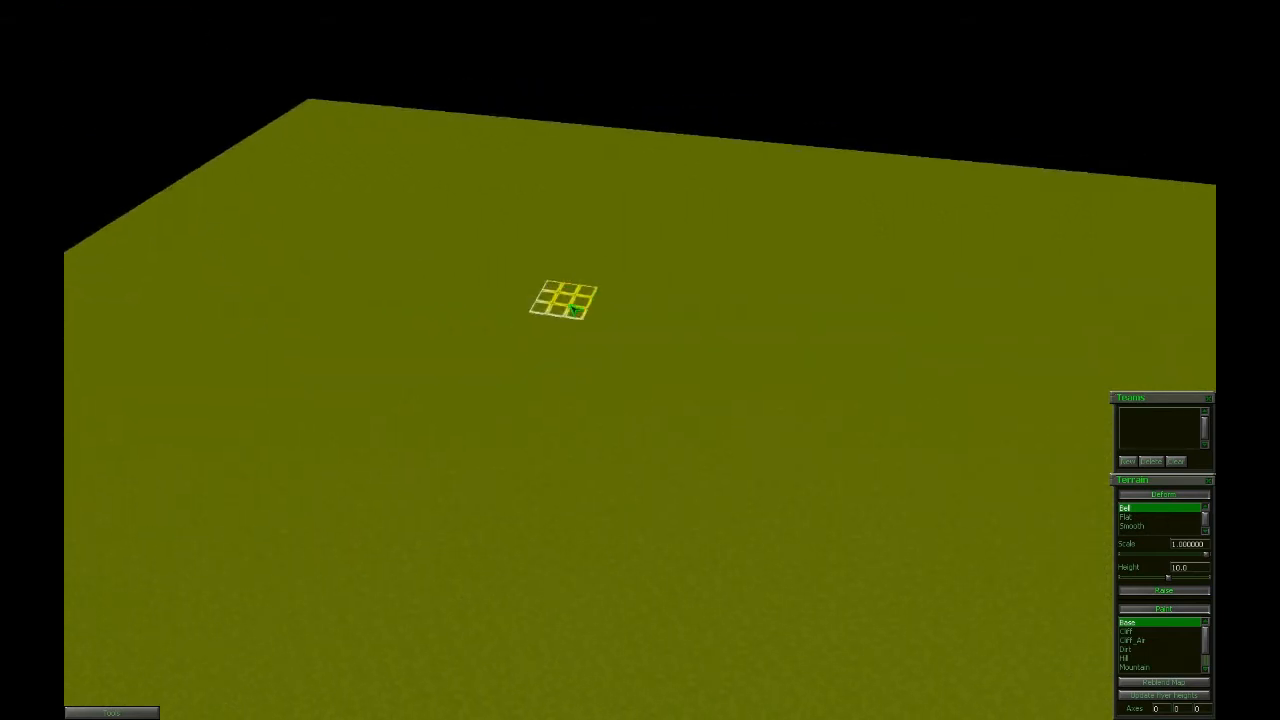
pyautogui.press('s')
pyautogui.press('d')
pyautogui.press('a')
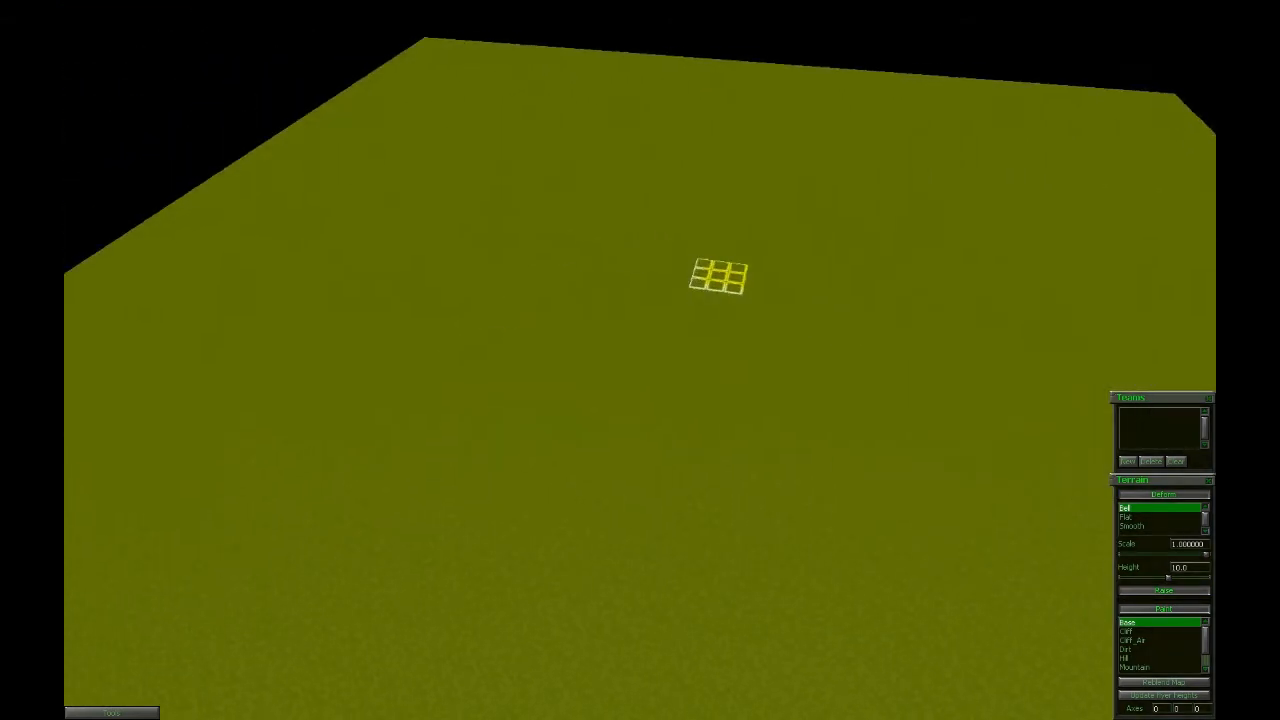
pyautogui.press('a')
pyautogui.press('e')
pyautogui.press('q')
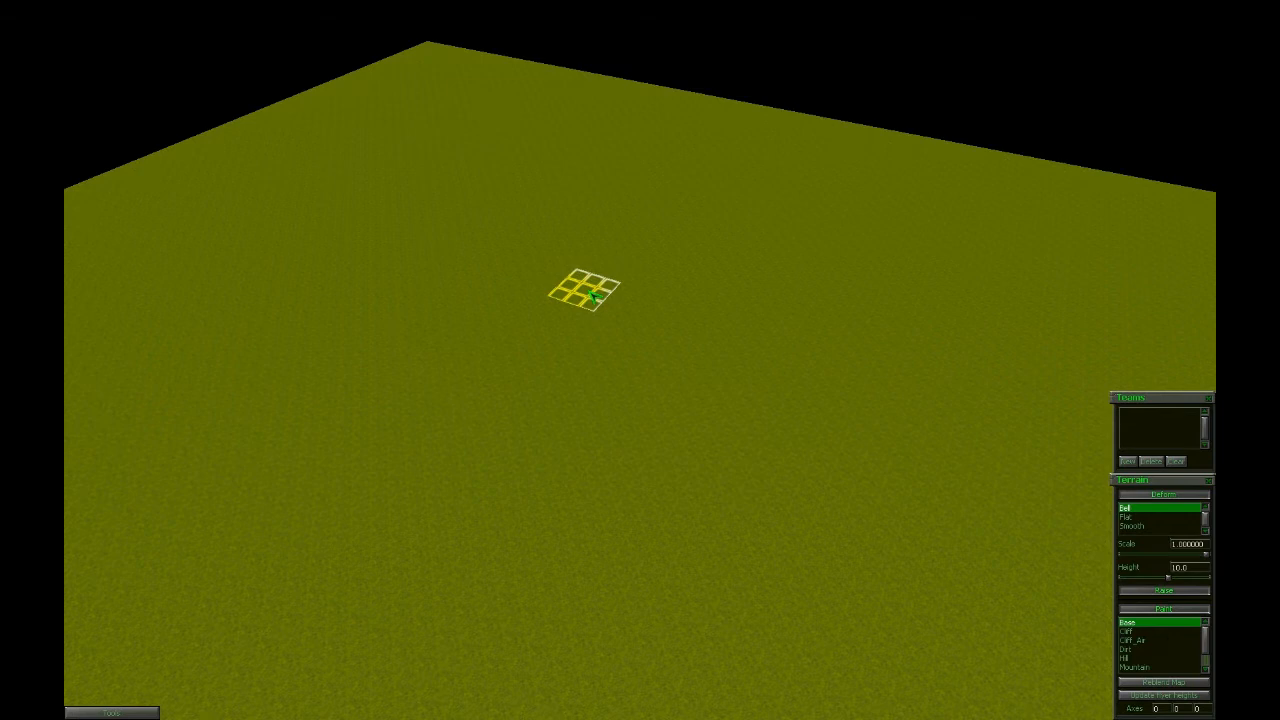
# Import the terrain heights with the console command studio.importbitmap C:\Users\Admin\Desktop\mapp.tga .3 and close the console.
pyautogui.press('`')
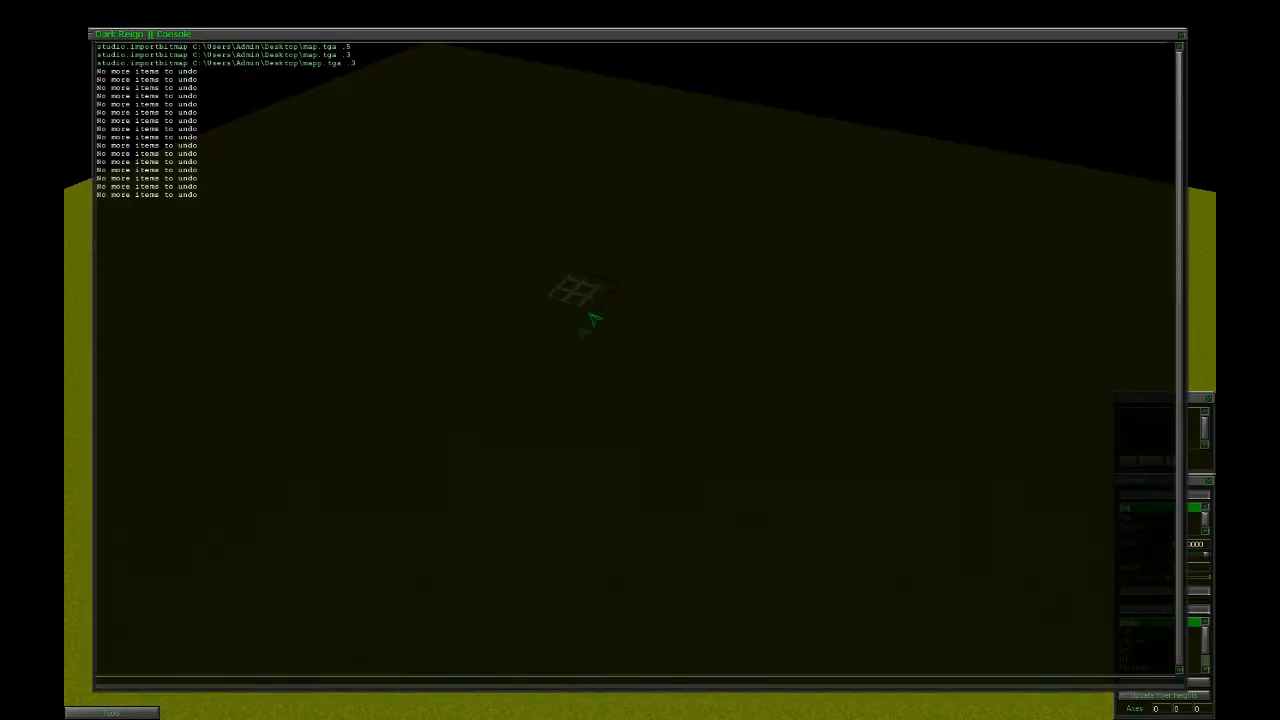
pyautogui.press('Up')
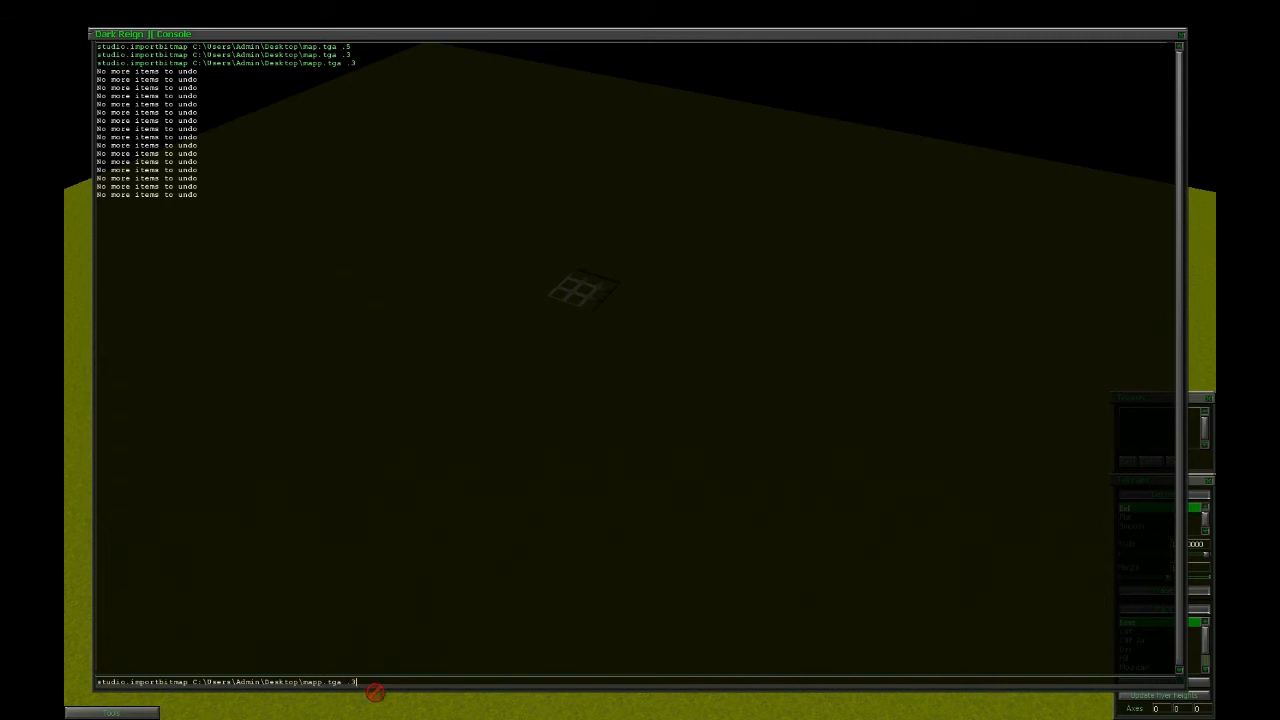
pyautogui.moveTo(380, 681); pyautogui.dragTo(72, 700)
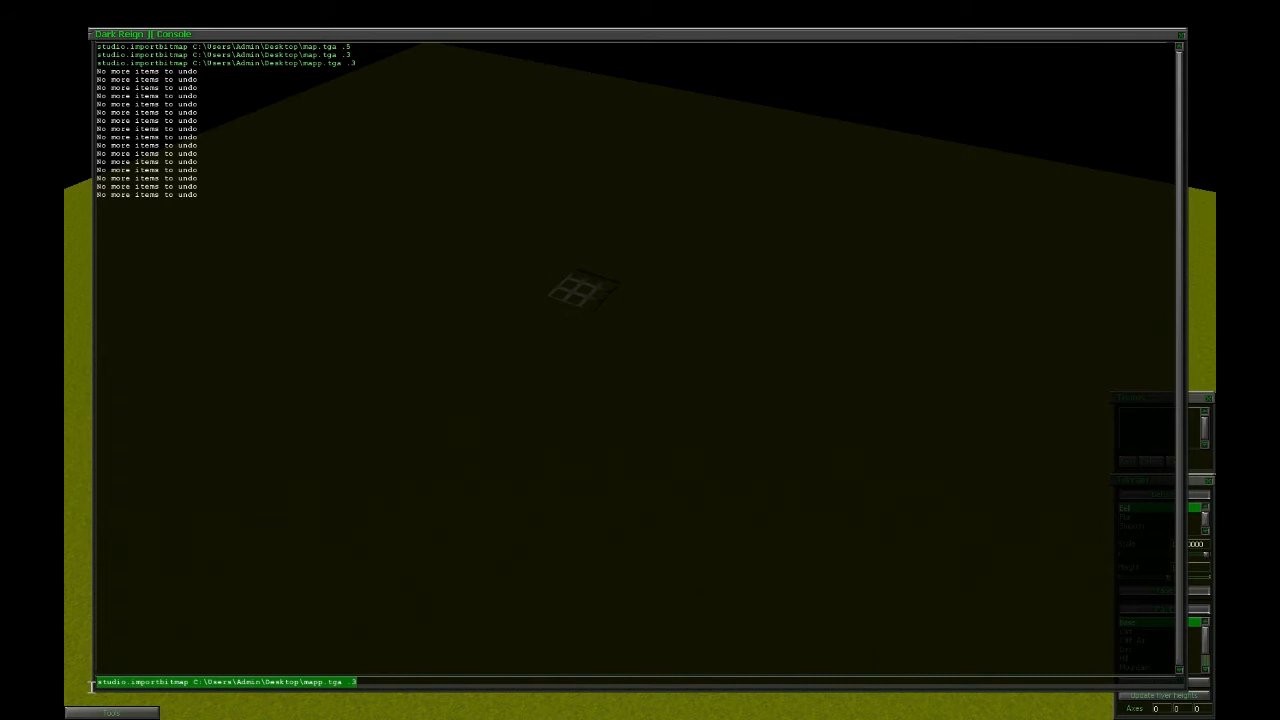
pyautogui.moveTo(90, 686); pyautogui.dragTo(421, 690)
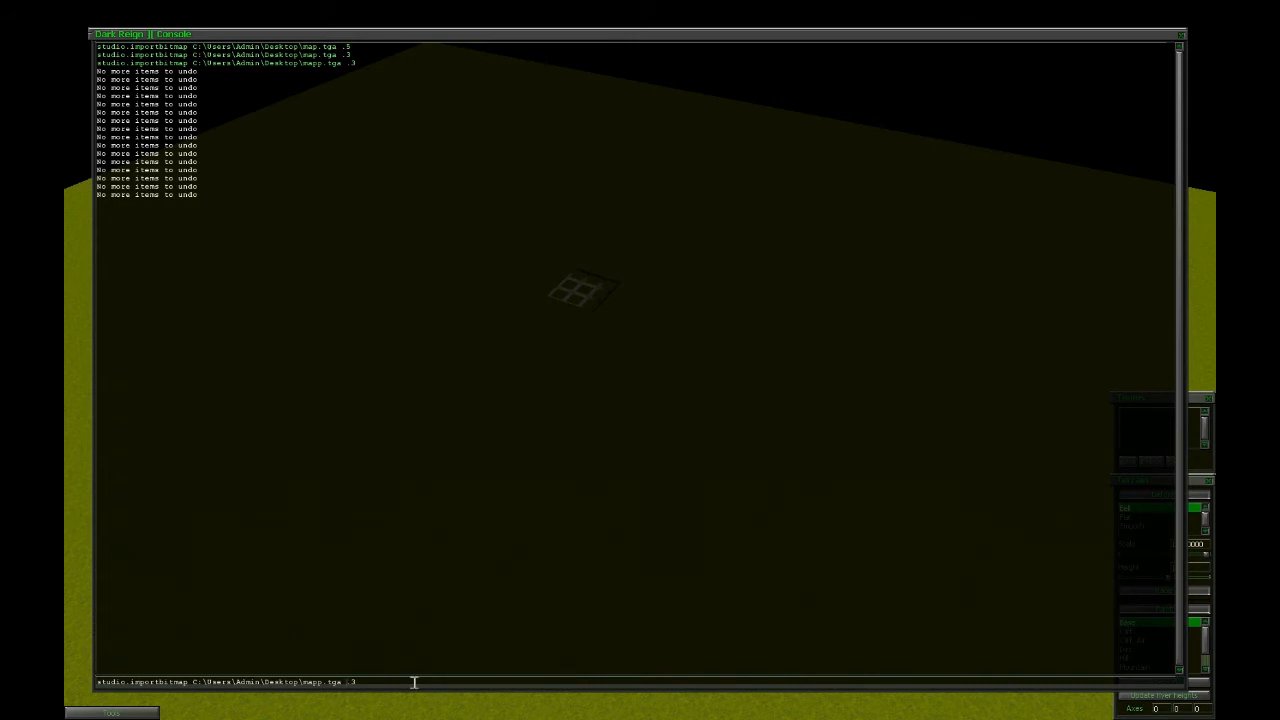
pyautogui.press('Return')
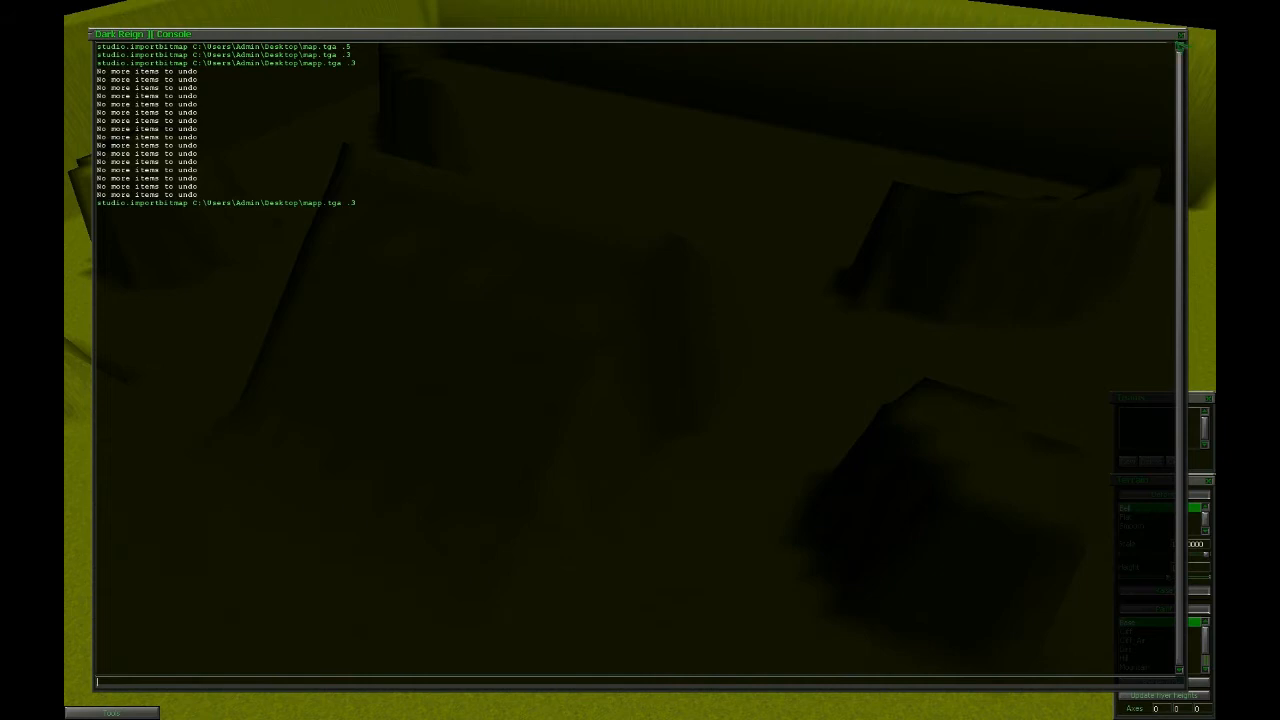
pyautogui.press('`')
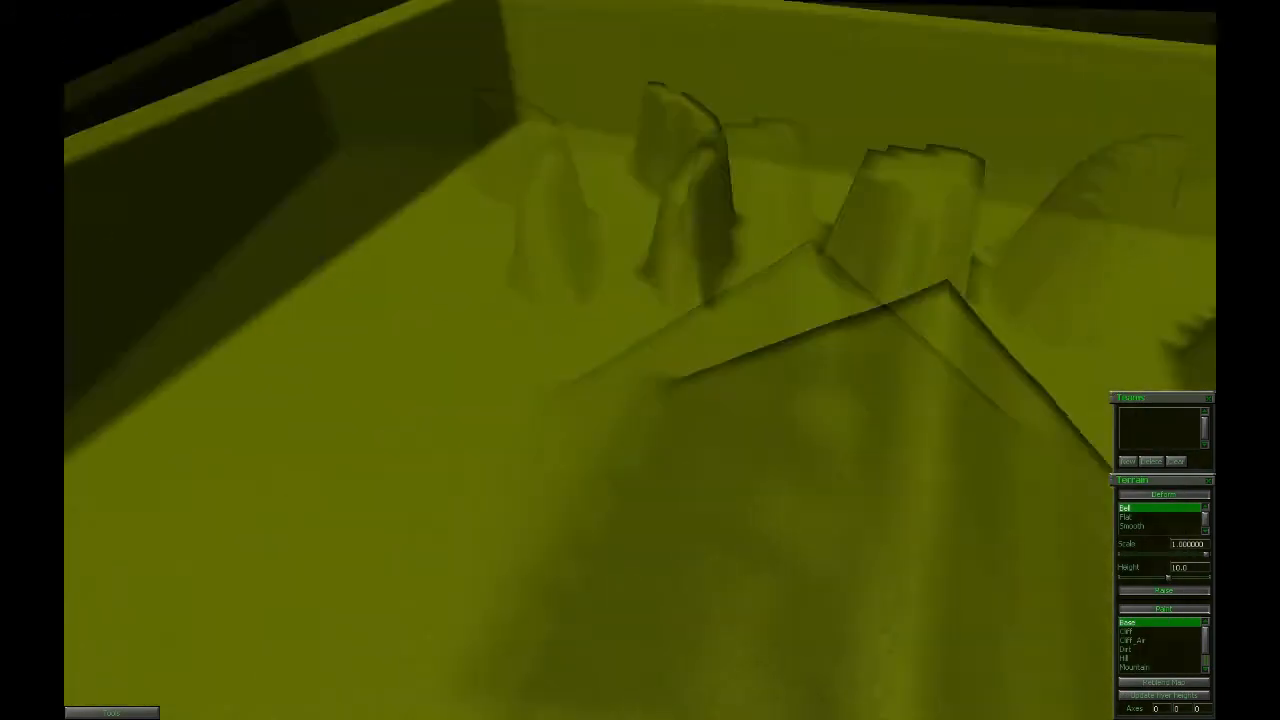
# Soften the jagged top of the narrow ridge near the walled corner with the Smooth deform.
pyautogui.moveTo(536, 311)
pyautogui.mouseDown(button='middle')
pyautogui.moveTo(551, 289)
pyautogui.moveTo(520, 151)
pyautogui.moveTo(620, 71)
pyautogui.moveTo(536, 311)
pyautogui.moveTo(280, 371)
pyautogui.moveTo(536, 336)
pyautogui.moveTo(551, 357)
pyautogui.moveTo(536, 336)
pyautogui.moveTo(371, 500)
pyautogui.moveTo(680, 271)
pyautogui.moveTo(623, 40)
pyautogui.moveTo(730, 270)
pyautogui.moveTo(623, 451)
pyautogui.moveTo(629, 606)
pyautogui.moveTo(622, 400)
pyautogui.mouseUp(button='middle')
pyautogui.moveTo(651, 480)
pyautogui.mouseDown(button='middle')
pyautogui.moveTo(600, 686)
pyautogui.moveTo(651, 491)
pyautogui.mouseUp(button='middle')
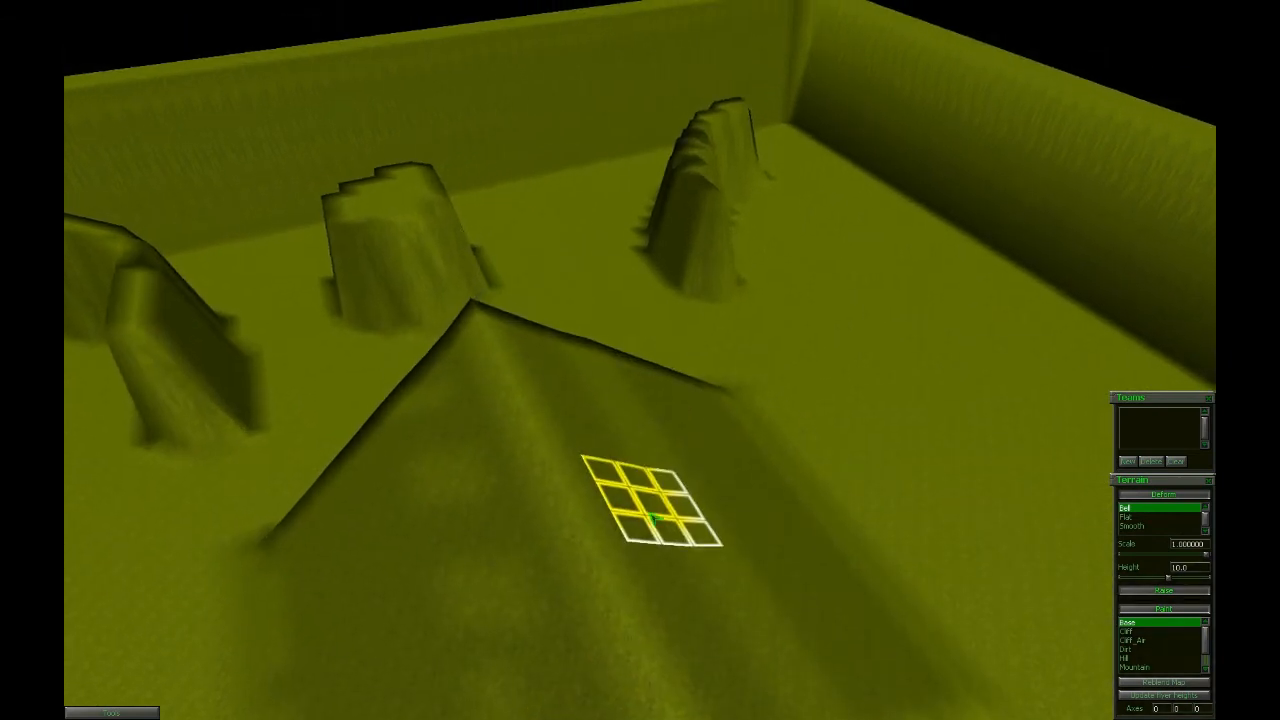
pyautogui.moveTo(808, 408)
pyautogui.mouseDown(button='middle')
pyautogui.moveTo(734, 363)
pyautogui.moveTo(943, 476)
pyautogui.moveTo(946, 689)
pyautogui.moveTo(929, 566)
pyautogui.moveTo(914, 551)
pyautogui.moveTo(897, 620)
pyautogui.moveTo(1055, 543)
pyautogui.mouseUp(button='middle')
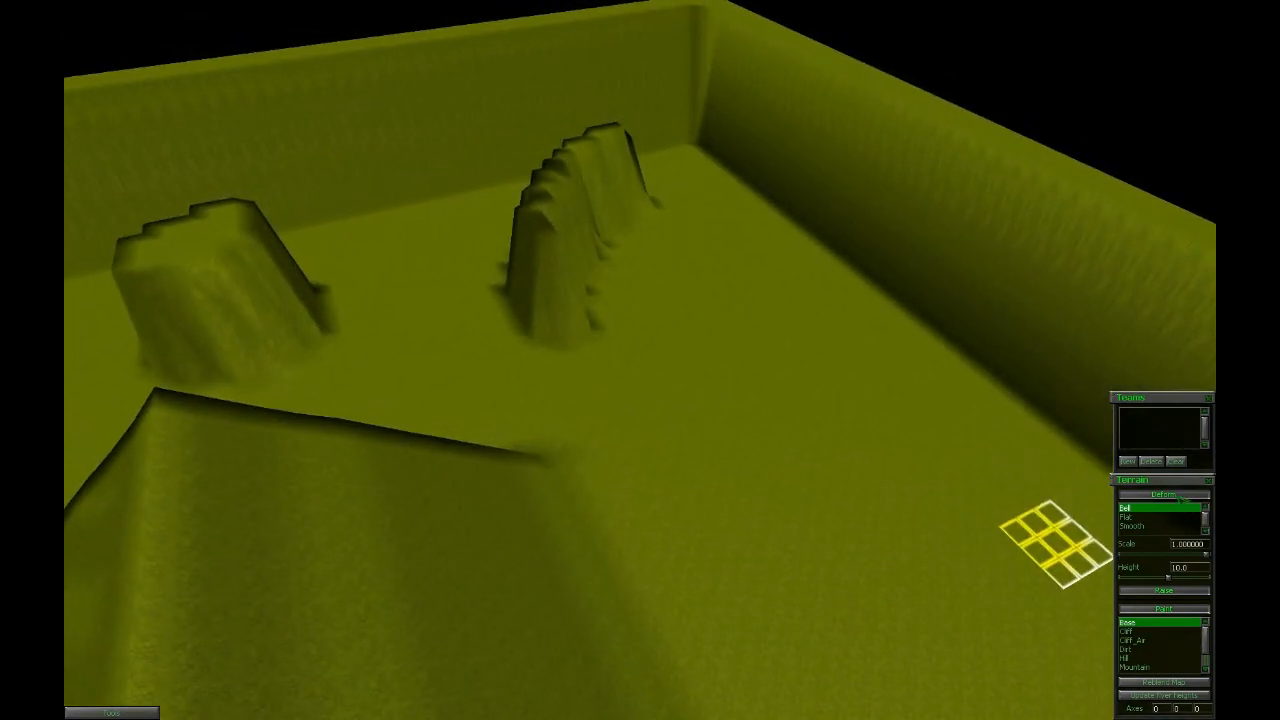
pyautogui.click(1166, 608)
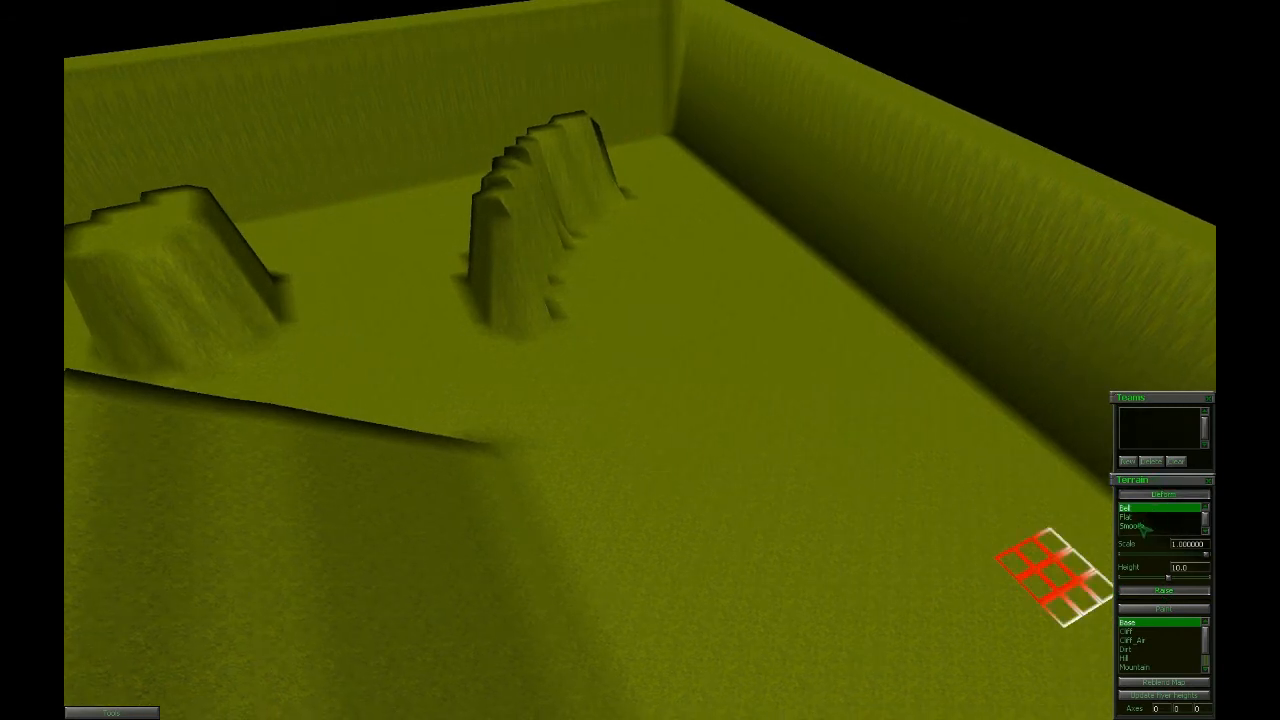
pyautogui.click(1140, 526)
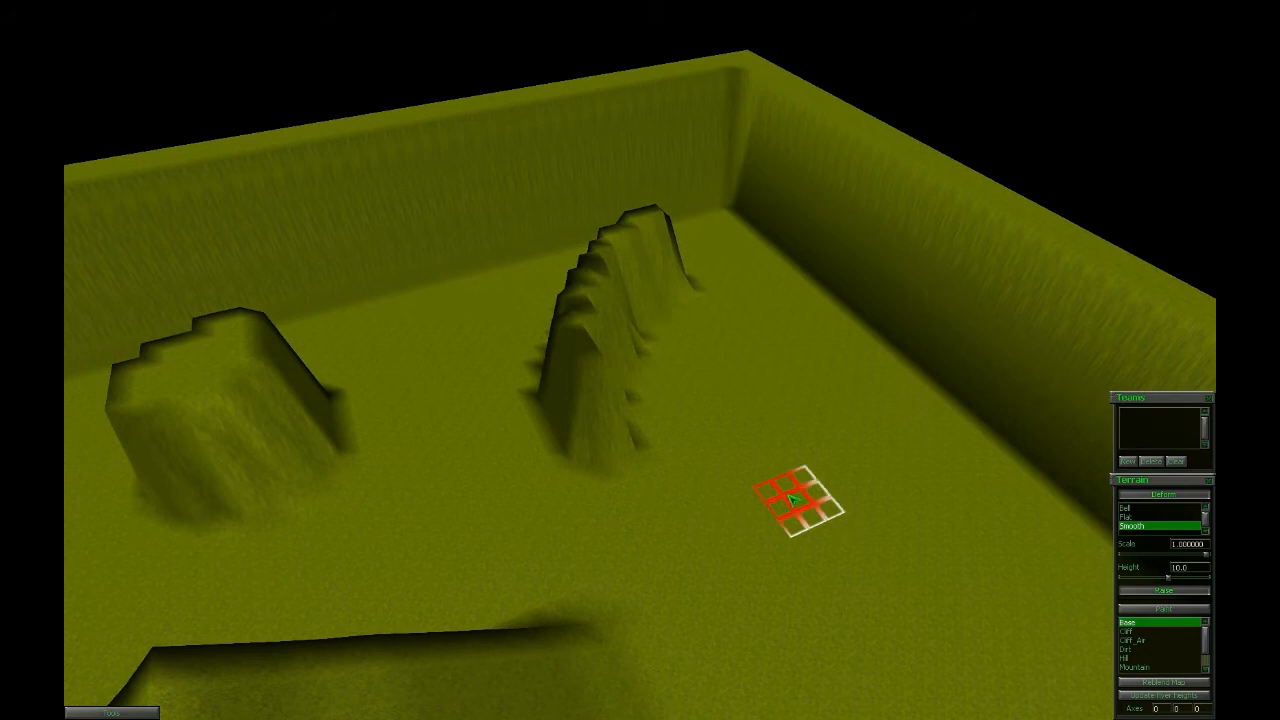
pyautogui.press('Up')
pyautogui.press('Left')
pyautogui.moveTo(686, 473)
pyautogui.mouseDown()
pyautogui.moveTo(663, 443)
pyautogui.moveTo(680, 386)
pyautogui.moveTo(737, 329)
pyautogui.moveTo(665, 440)
pyautogui.mouseUp()
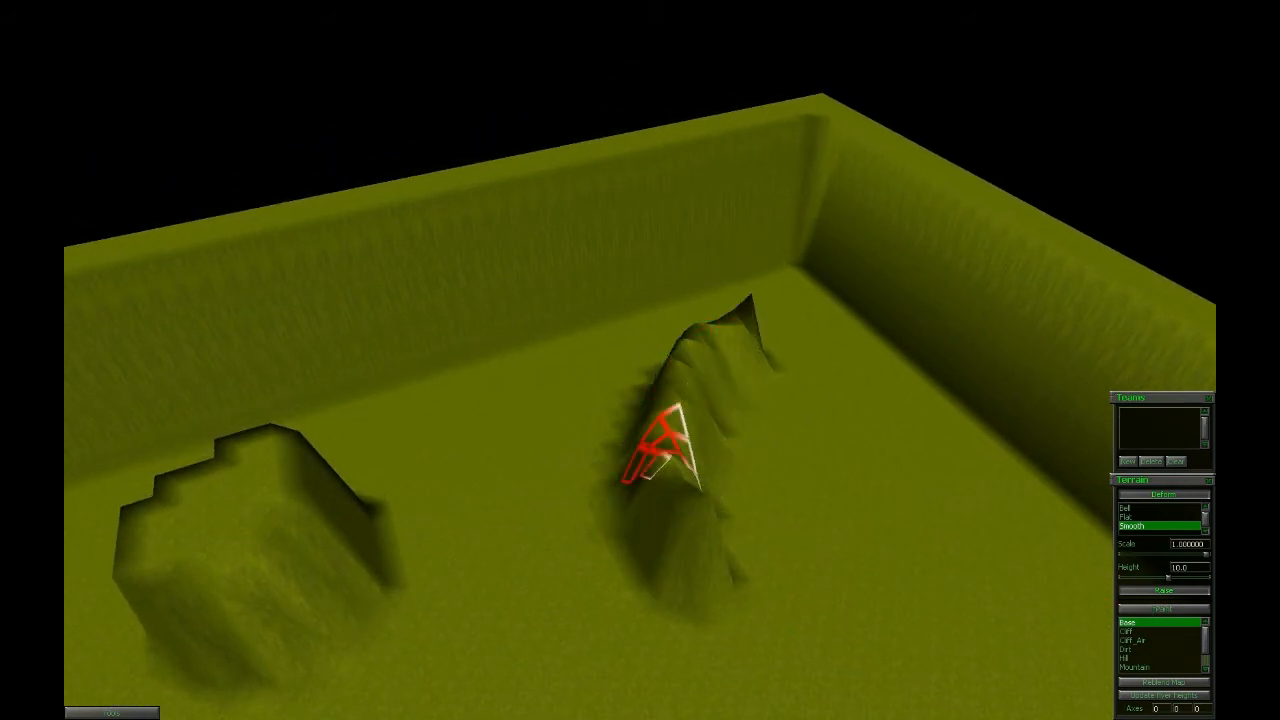
pyautogui.press('Up')
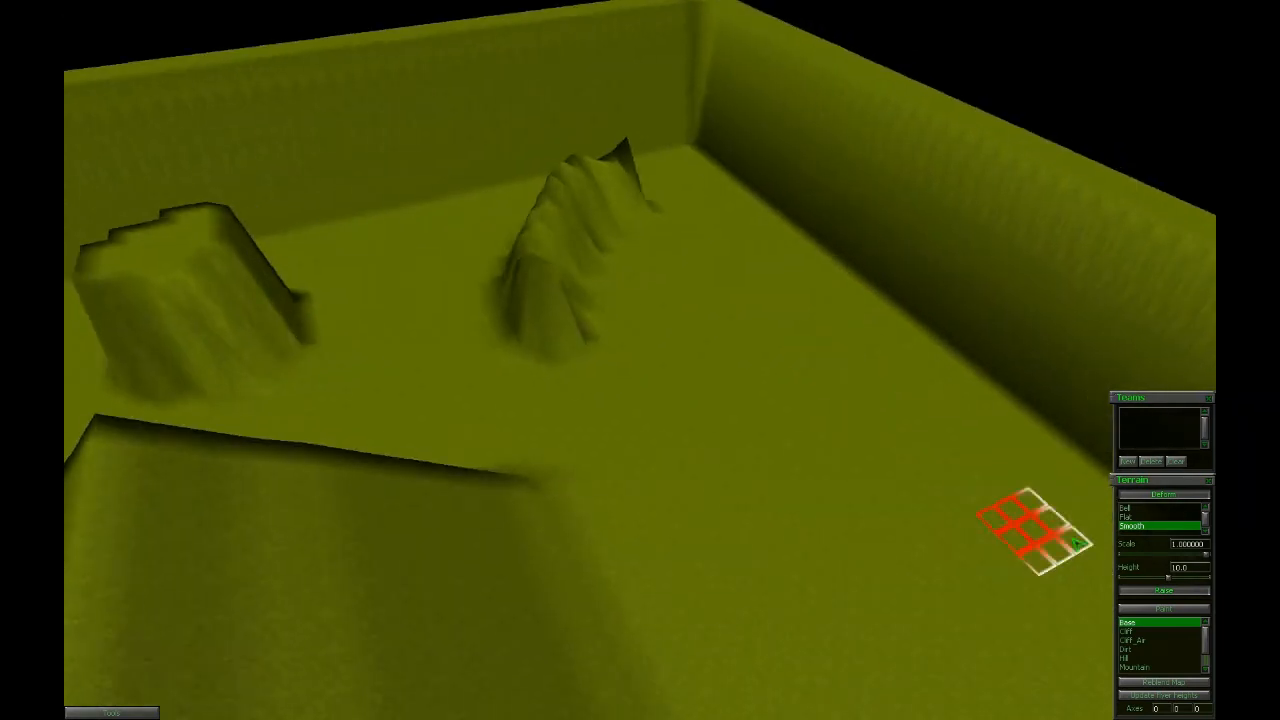
# Raise a small hill on the flat ground near the narrow ridge with the Flat deform.
pyautogui.press('Right')
pyautogui.click(1135, 516)
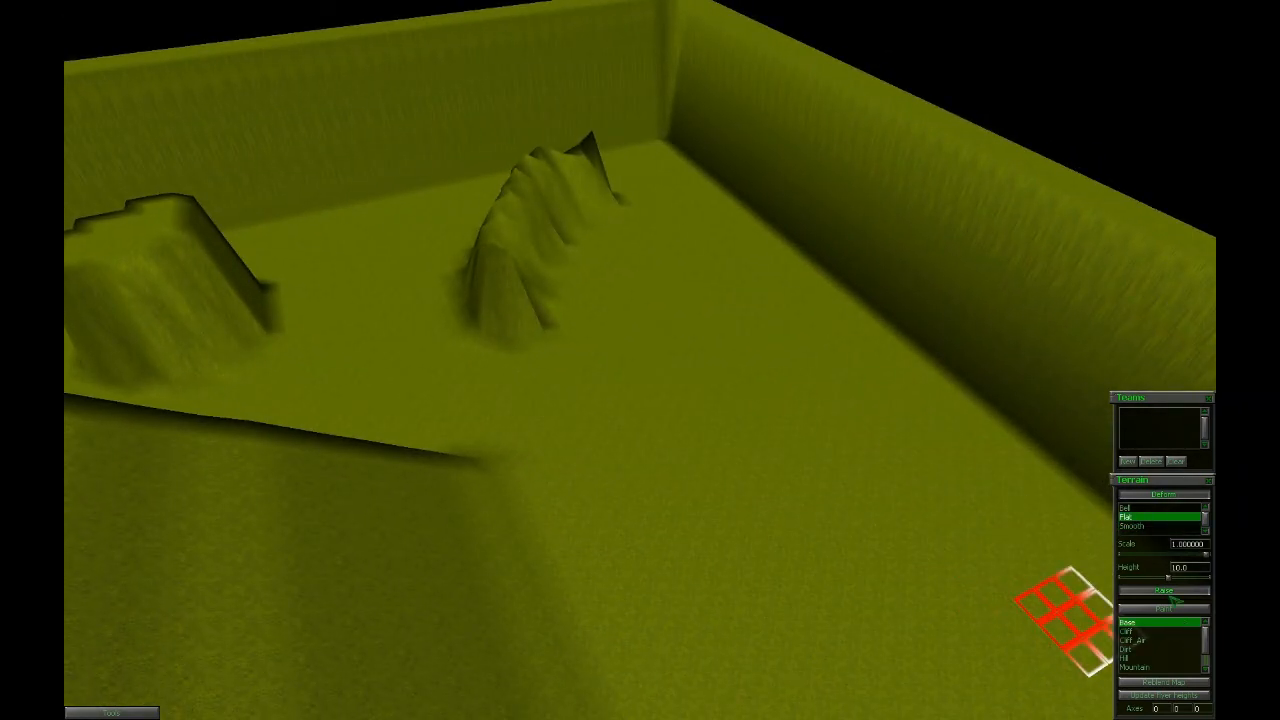
pyautogui.press('Down')
pyautogui.click(698, 472)
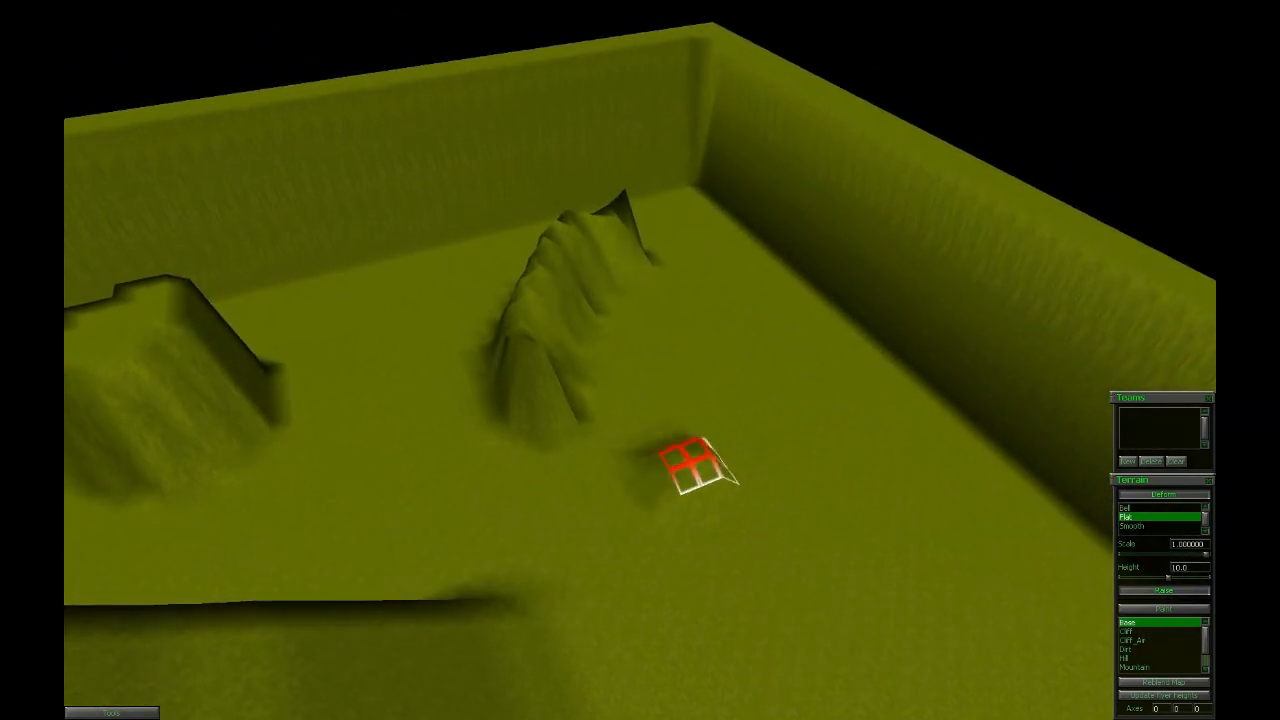
pyautogui.click(698, 466)
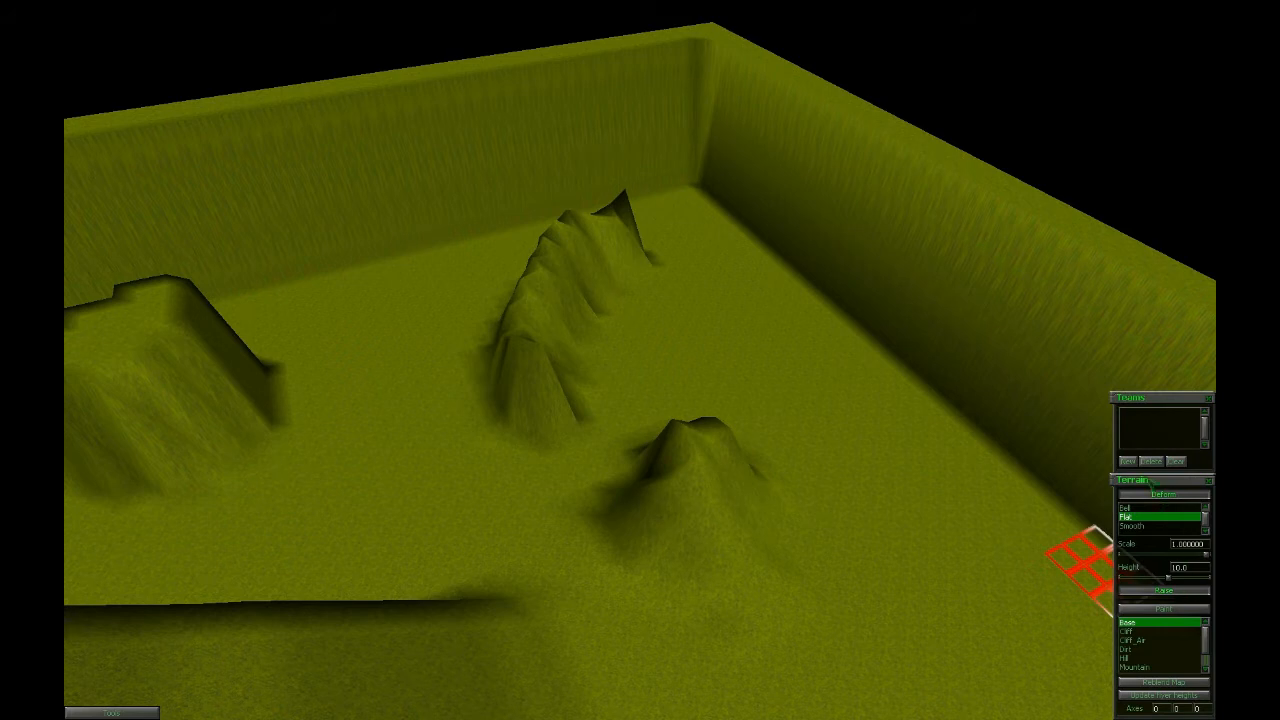
# Raise a small peak on the open ground beside the large wedge-shaped hill with the Bell deform.
pyautogui.click(1125, 508)
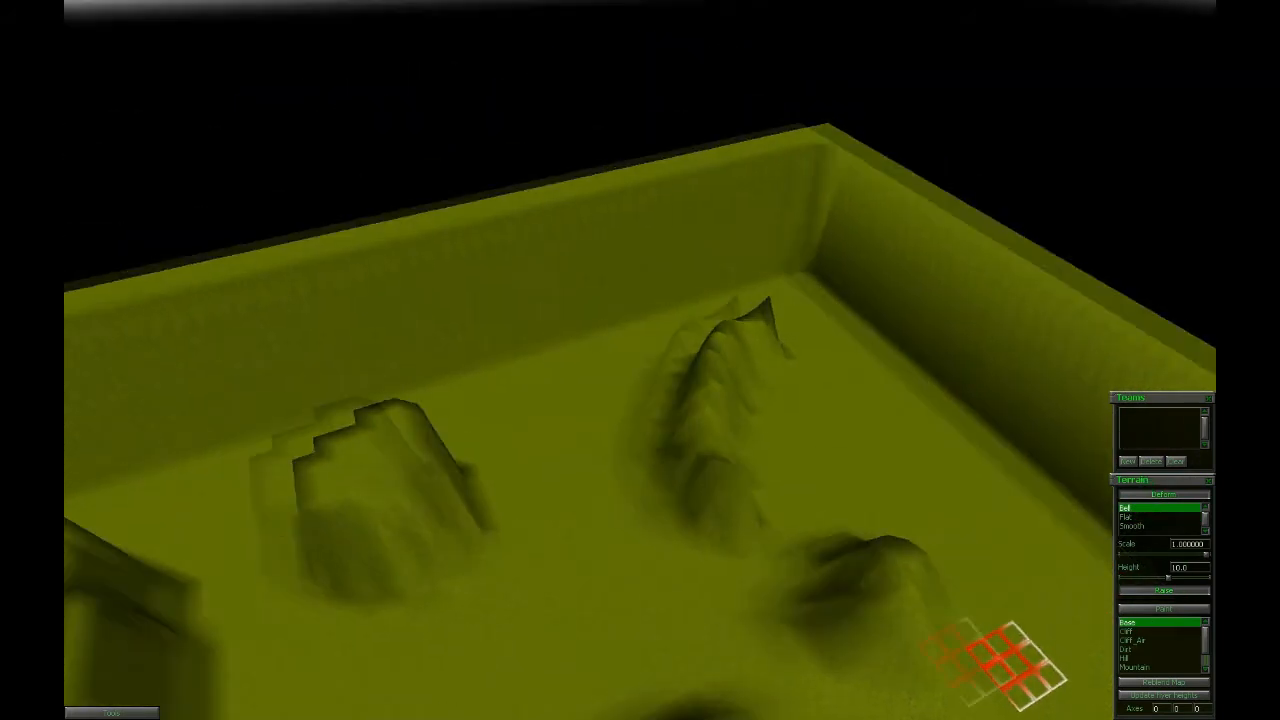
pyautogui.moveTo(1005, 660); pyautogui.dragTo(1060, 680, button='middle')
pyautogui.moveTo(717, 560)
pyautogui.mouseDown(button='middle')
pyautogui.moveTo(729, 300)
pyautogui.moveTo(851, 166)
pyautogui.moveTo(685, 500)
pyautogui.mouseUp(button='middle')
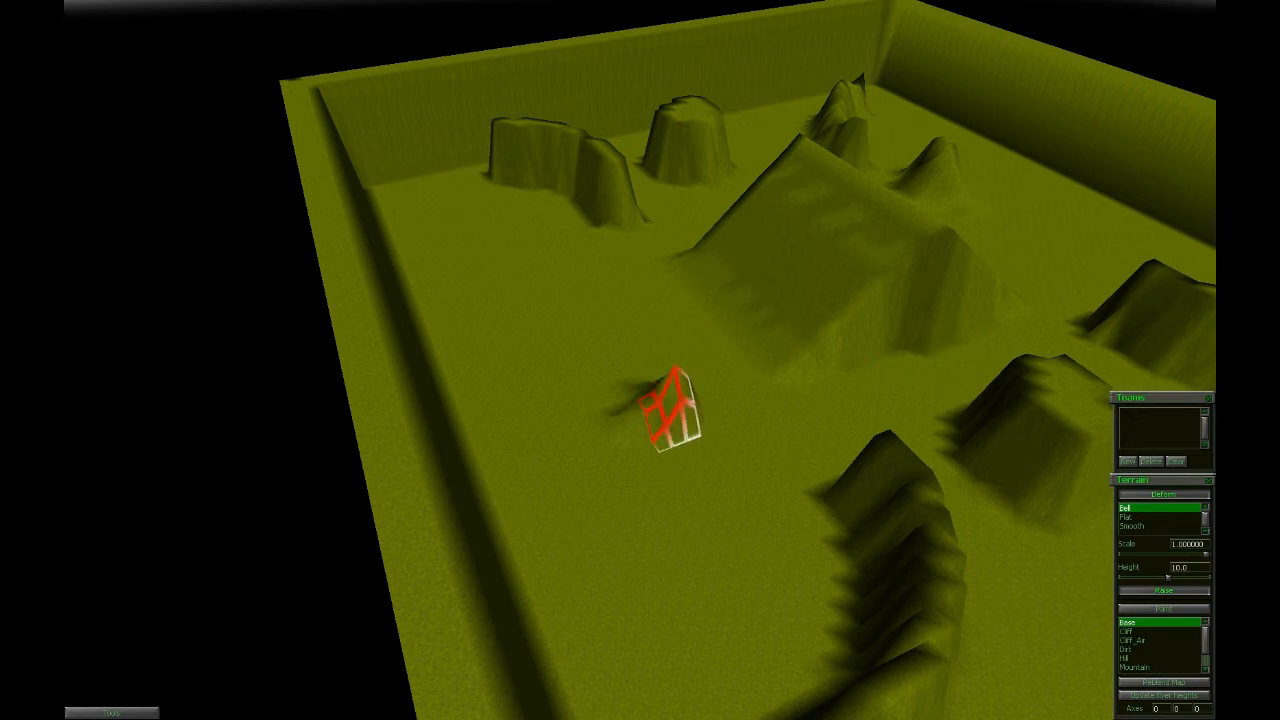
pyautogui.scroll(2, 692, 512)
pyautogui.press('Up')
pyautogui.press('Right')
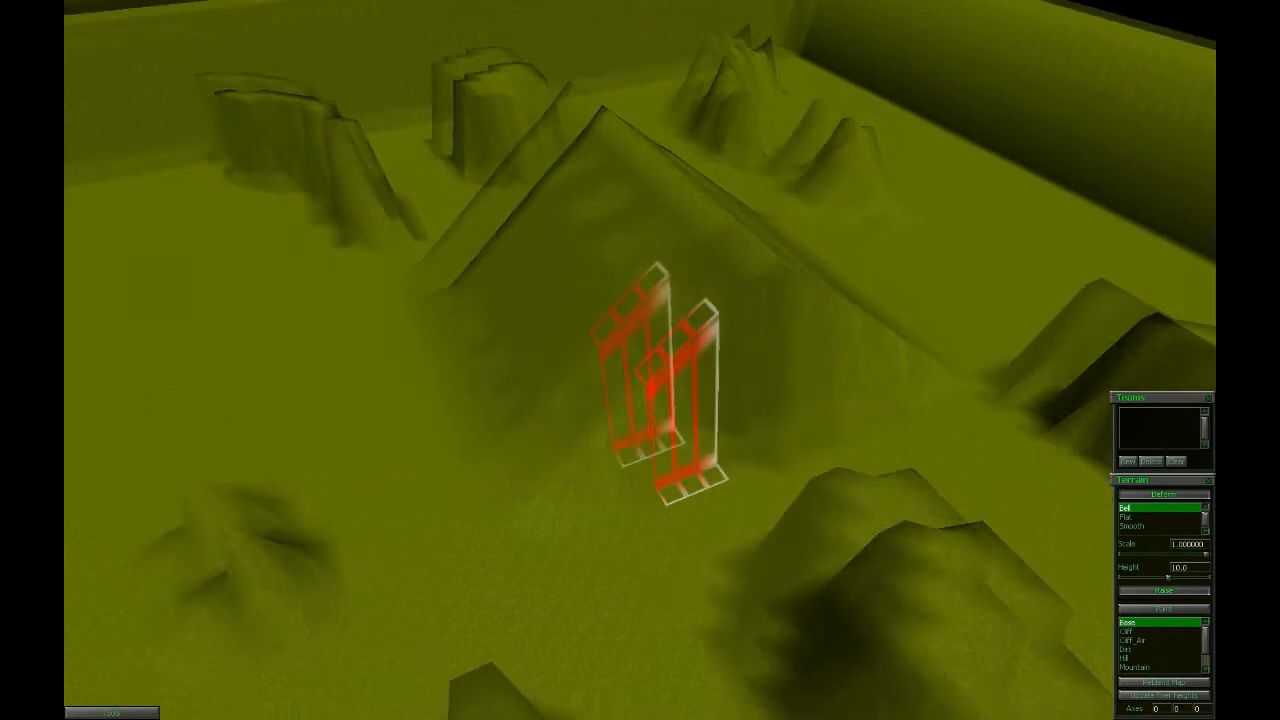
pyautogui.press('Down')
pyautogui.scroll(-3, 667, 487)
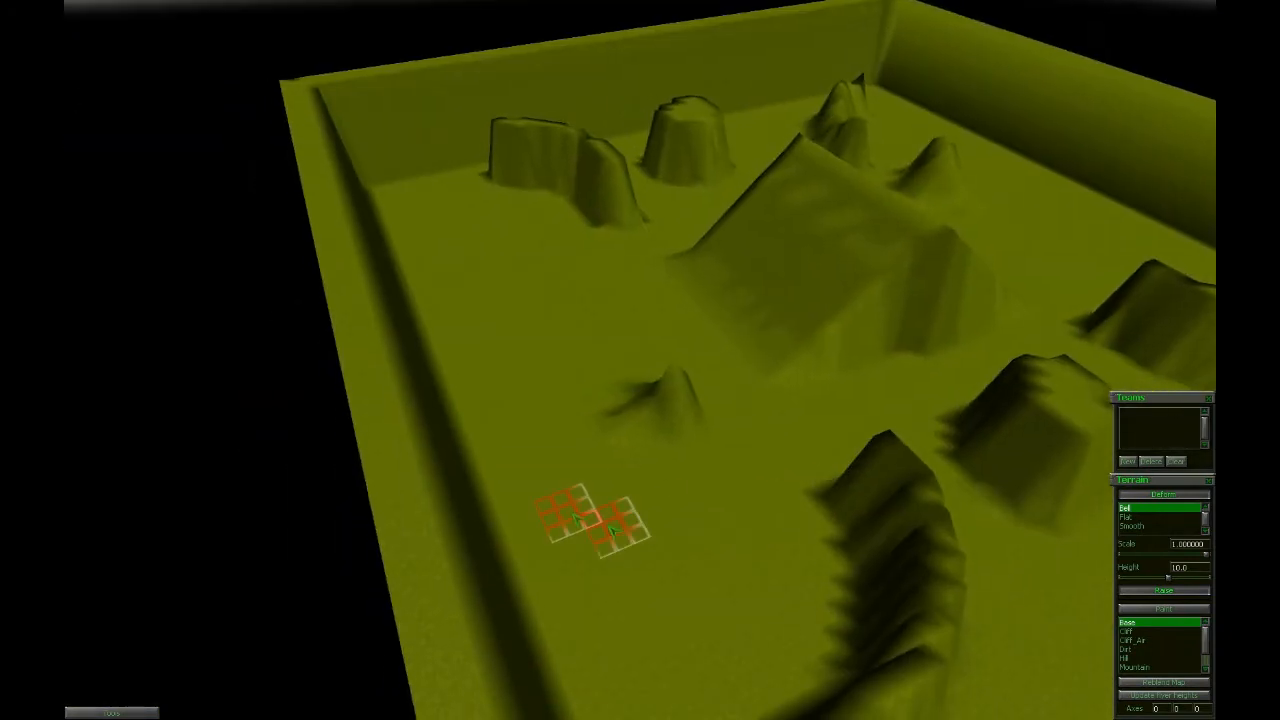
# Look over the raised hills and the boundary walls of the map from several directions.
pyautogui.scroll(3, 727, 450)
pyautogui.press('Up')
pyautogui.press('Right')
pyautogui.scroll(-1, 769, 440)
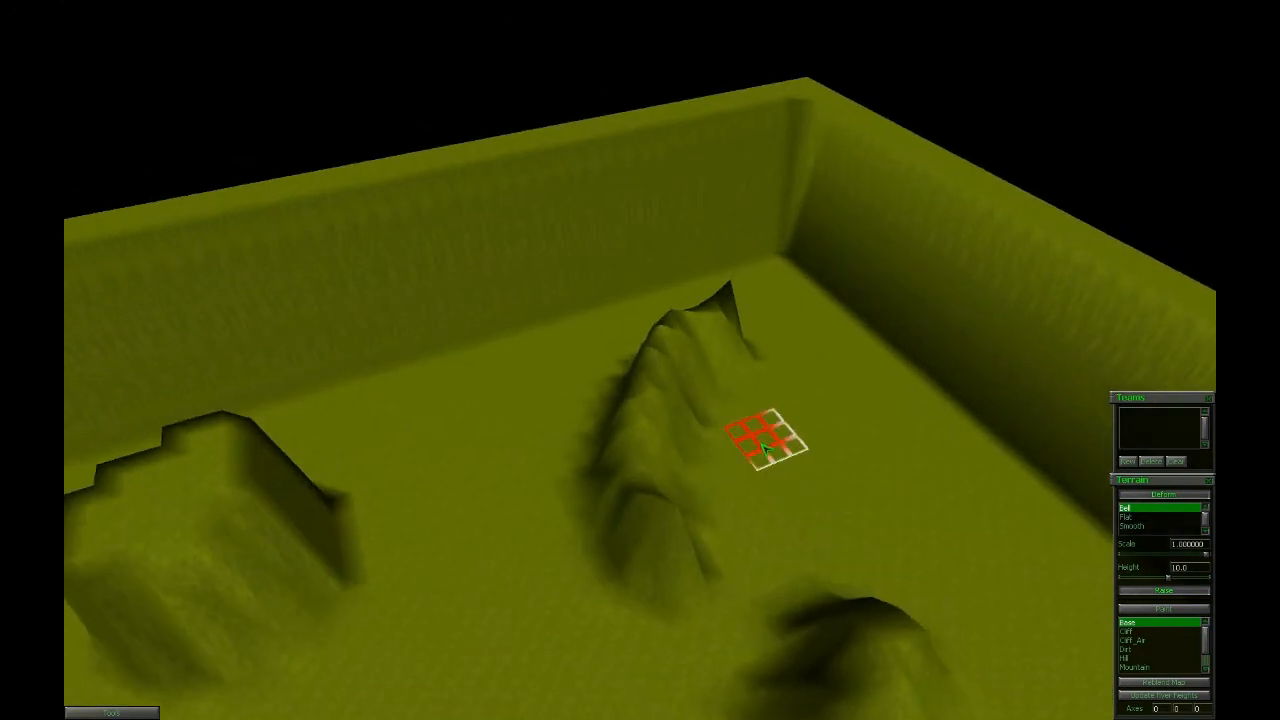
pyautogui.press('Down')
pyautogui.press('Right')
pyautogui.moveTo(805, 371)
pyautogui.mouseDown(button='middle')
pyautogui.moveTo(880, 371)
pyautogui.moveTo(880, 350)
pyautogui.moveTo(700, 372)
pyautogui.moveTo(630, 372)
pyautogui.moveTo(610, 350)
pyautogui.moveTo(420, 350)
pyautogui.moveTo(726, 432)
pyautogui.mouseUp(button='middle')
pyautogui.scroll(-3, 640, 372)
pyautogui.moveTo(692, 475)
pyautogui.mouseDown(button='middle')
pyautogui.moveTo(770, 470)
pyautogui.moveTo(920, 410)
pyautogui.moveTo(1000, 430)
pyautogui.moveTo(1080, 425)
pyautogui.mouseUp(button='middle')
pyautogui.moveTo(640, 360)
pyautogui.mouseDown(button='middle')
pyautogui.moveTo(780, 350)
pyautogui.moveTo(870, 385)
pyautogui.moveTo(912, 465)
pyautogui.moveTo(832, 375)
pyautogui.moveTo(735, 146)
pyautogui.mouseUp(button='middle')
pyautogui.moveTo(731, 406); pyautogui.dragTo(704, 520, button='middle')
pyautogui.moveTo(690, 270); pyautogui.dragTo(950, 360, button='middle')
pyautogui.moveTo(700, 310)
pyautogui.mouseDown(button='middle')
pyautogui.moveTo(694, 357)
pyautogui.moveTo(780, 440)
pyautogui.moveTo(1000, 390)
pyautogui.moveTo(820, 440)
pyautogui.moveTo(651, 366)
pyautogui.mouseUp(button='middle')
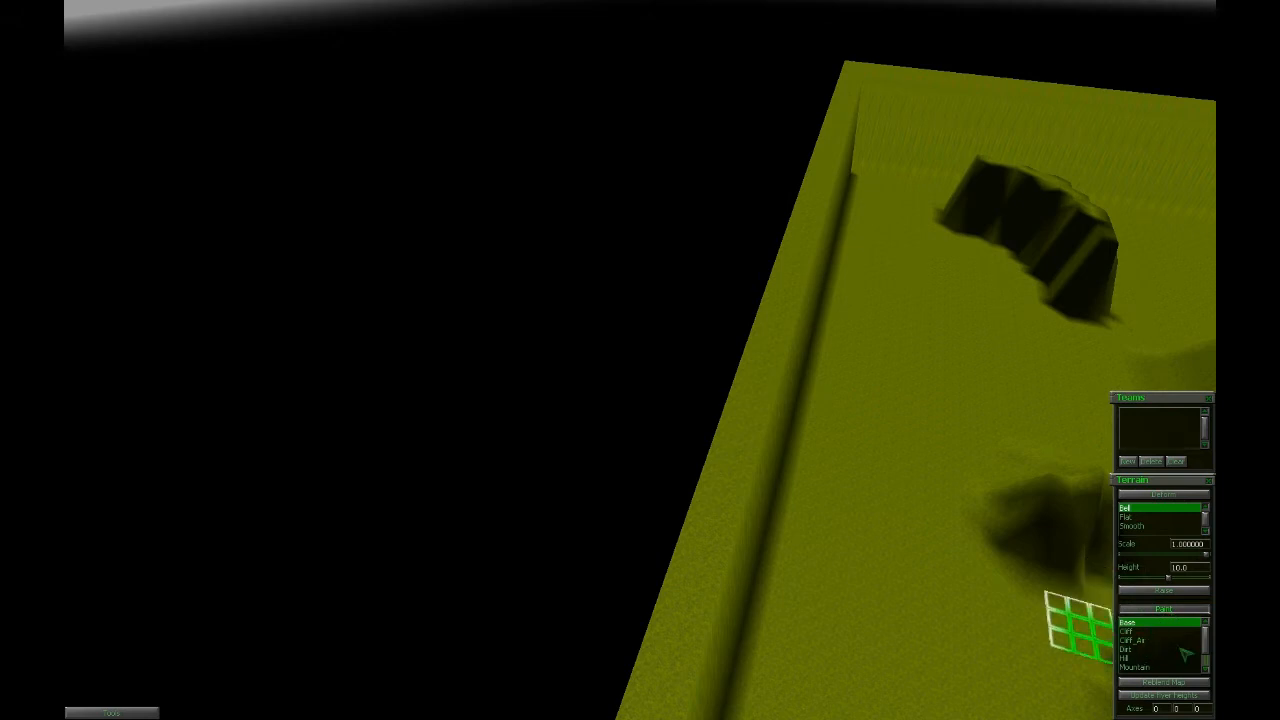
# Choose the Cliff_Air texture and paint it on top of the boundary wall, starting at the corner near the narrow ridge.
pyautogui.press('Up')
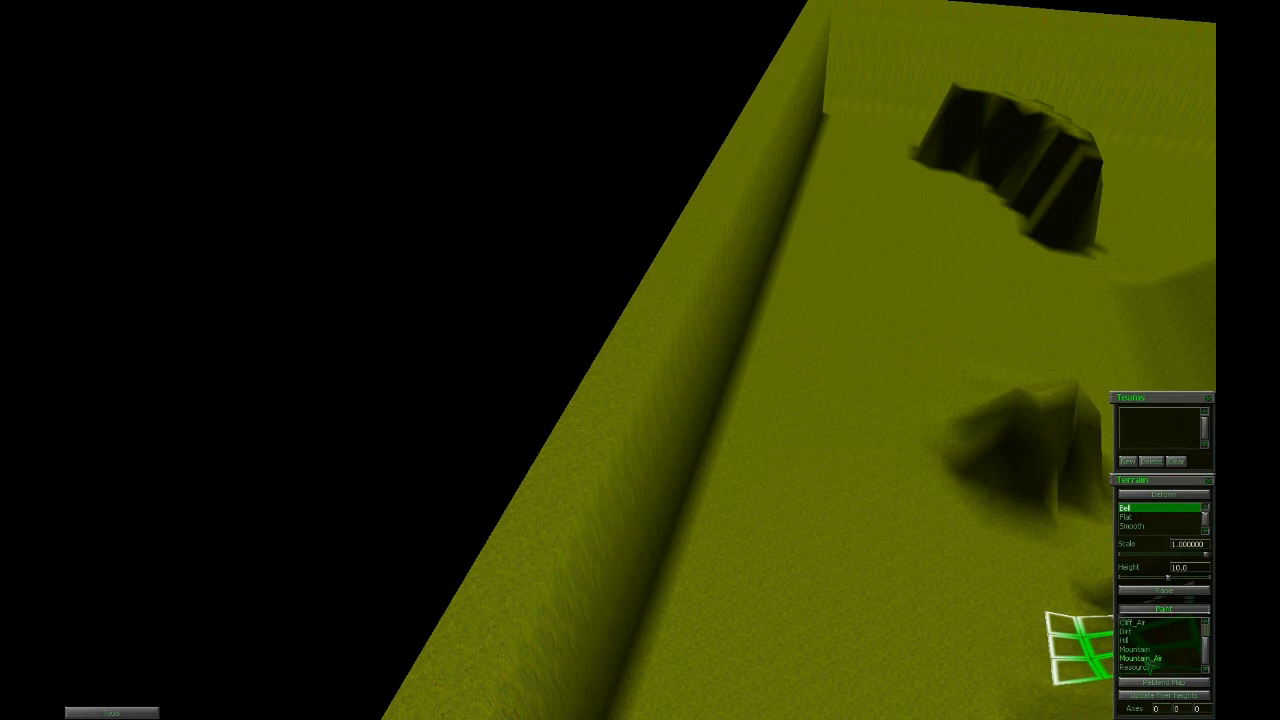
pyautogui.click(1134, 623)
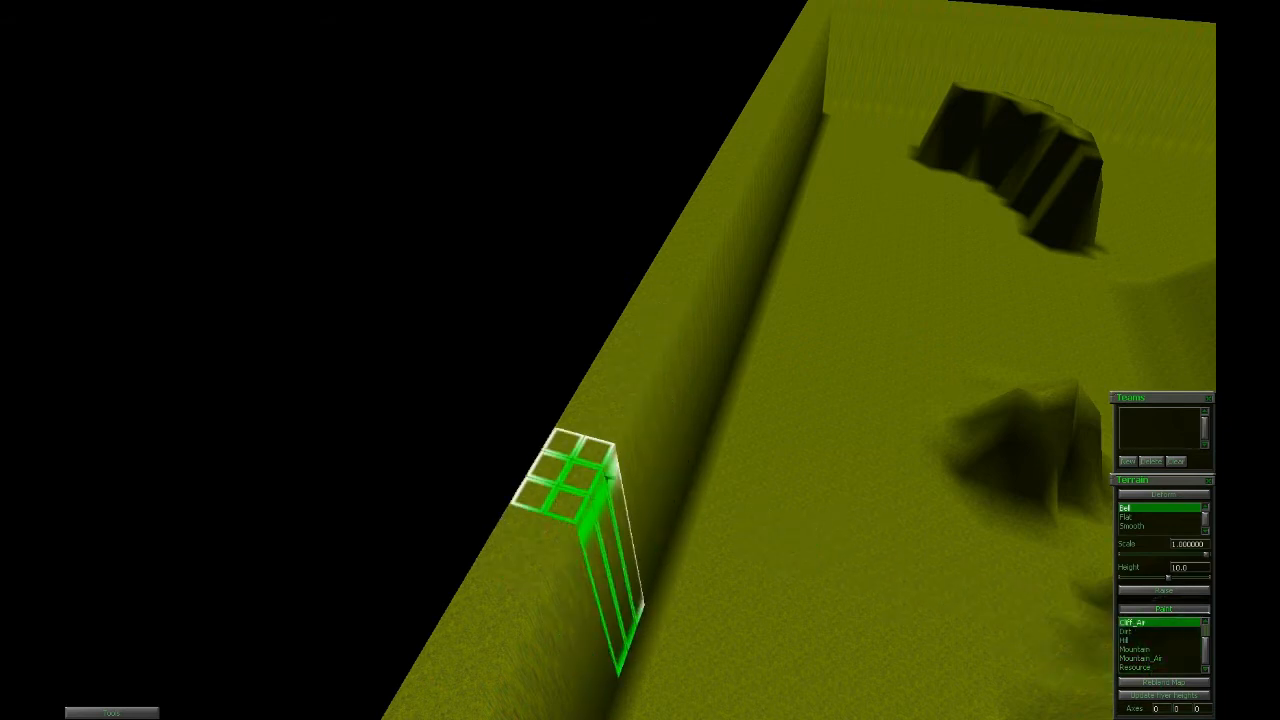
pyautogui.press('Right')
pyautogui.press('Left')
pyautogui.press('Up')
pyautogui.press('Right')
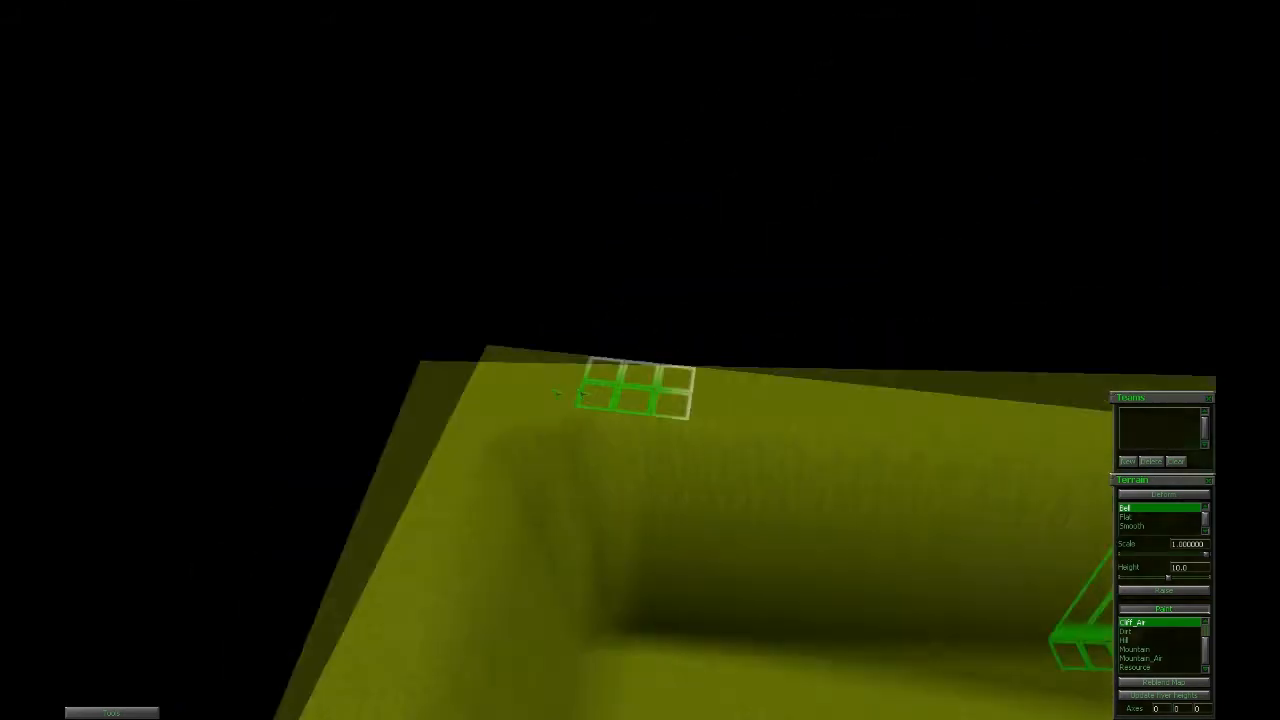
pyautogui.press('Left')
pyautogui.press('Down')
pyautogui.moveTo(716, 260); pyautogui.dragTo(580, 480)
pyautogui.press('Down')
pyautogui.press('Left')
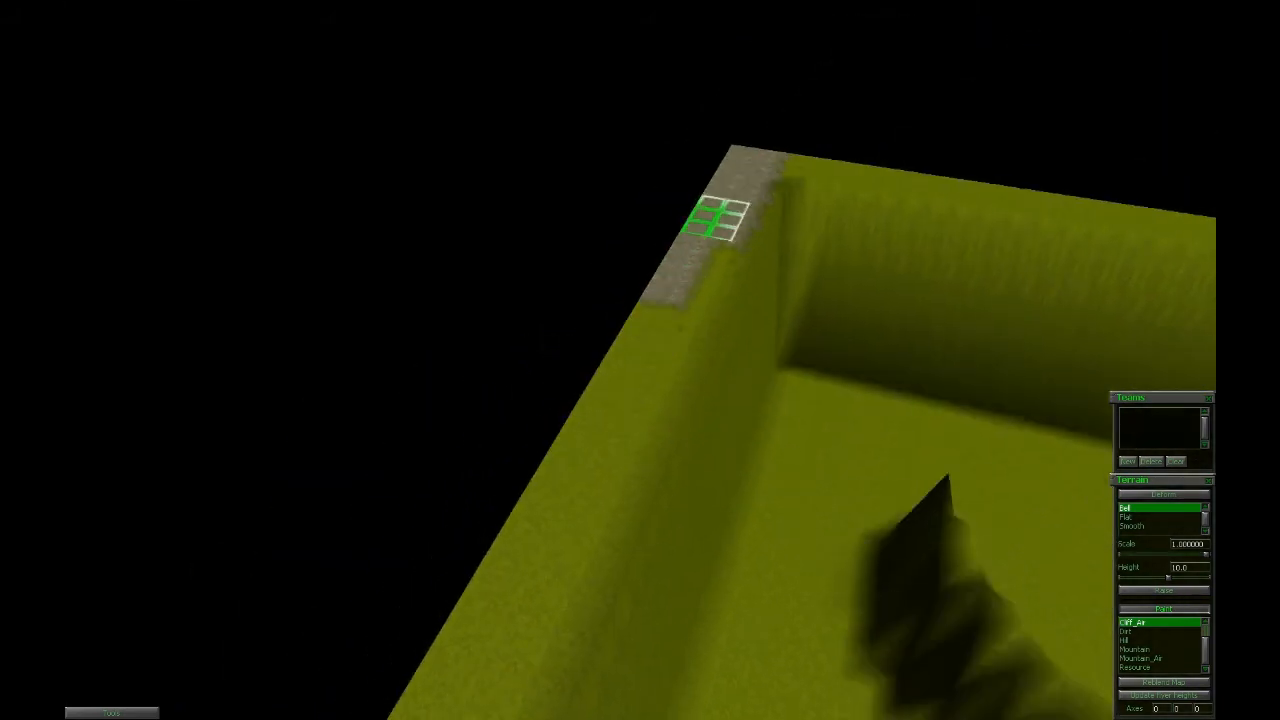
# Extend the Cliff_Air paint around the remaining wall tops and add stripes of it down the inner wall faces.
pyautogui.moveTo(740, 202); pyautogui.dragTo(643, 380)
pyautogui.press('Down')
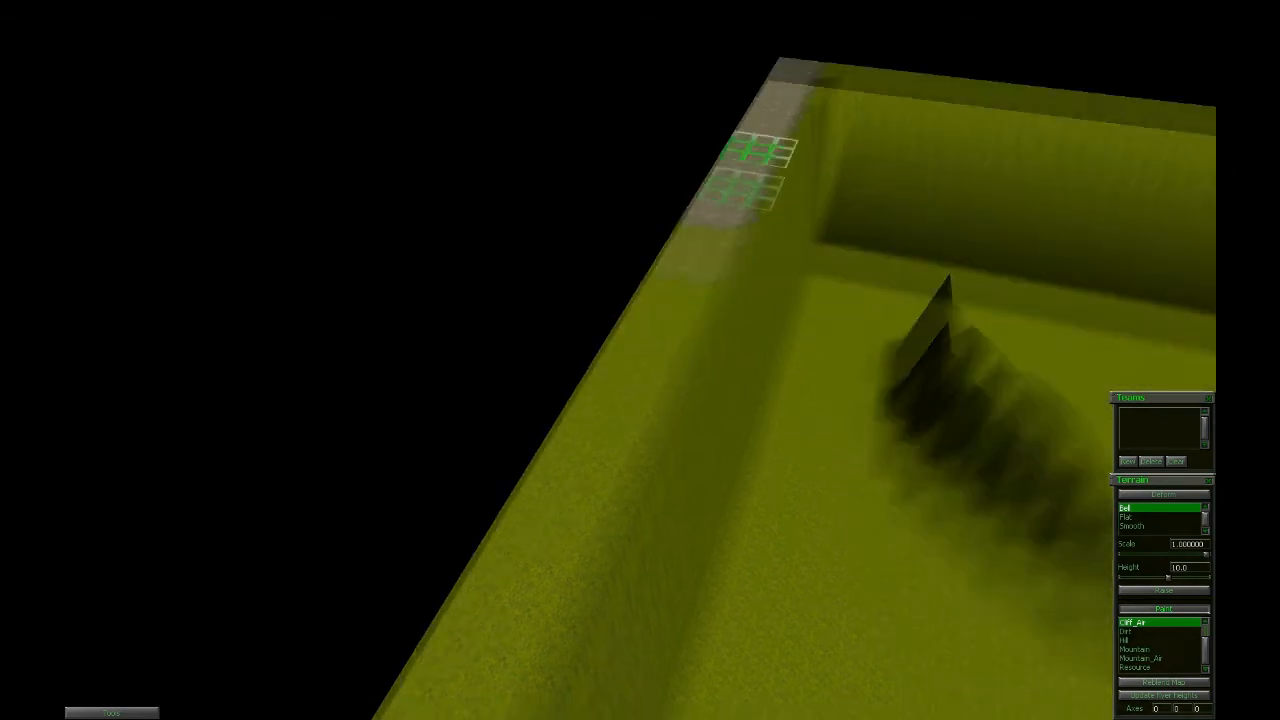
pyautogui.moveTo(734, 200); pyautogui.dragTo(678, 290)
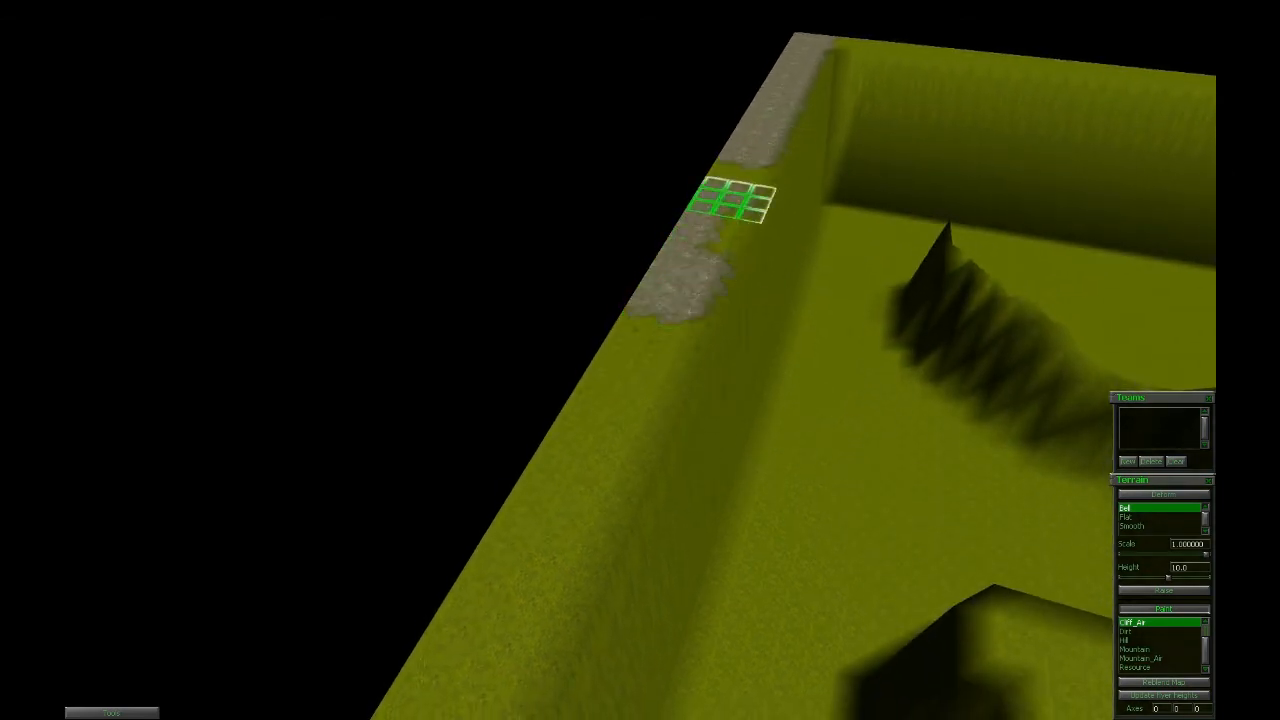
pyautogui.moveTo(731, 200); pyautogui.dragTo(686, 286)
pyautogui.press('Down')
pyautogui.press('Left')
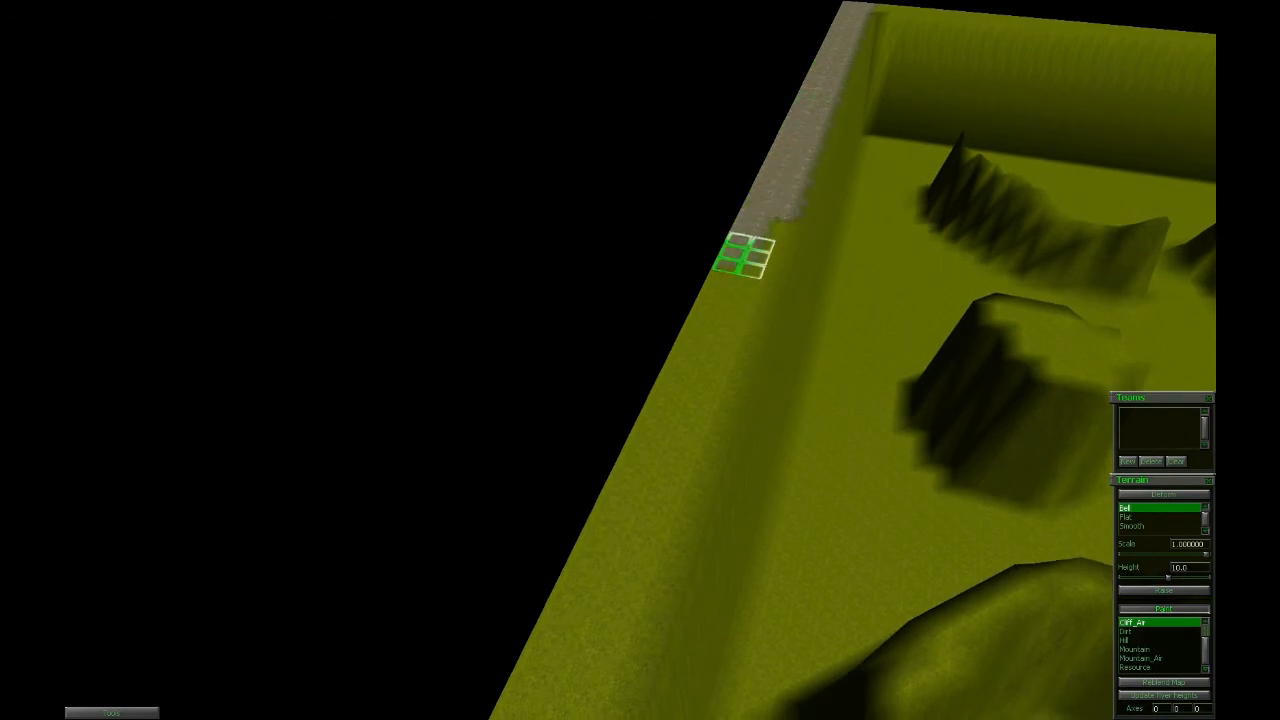
pyautogui.scroll(-2, 725, 280)
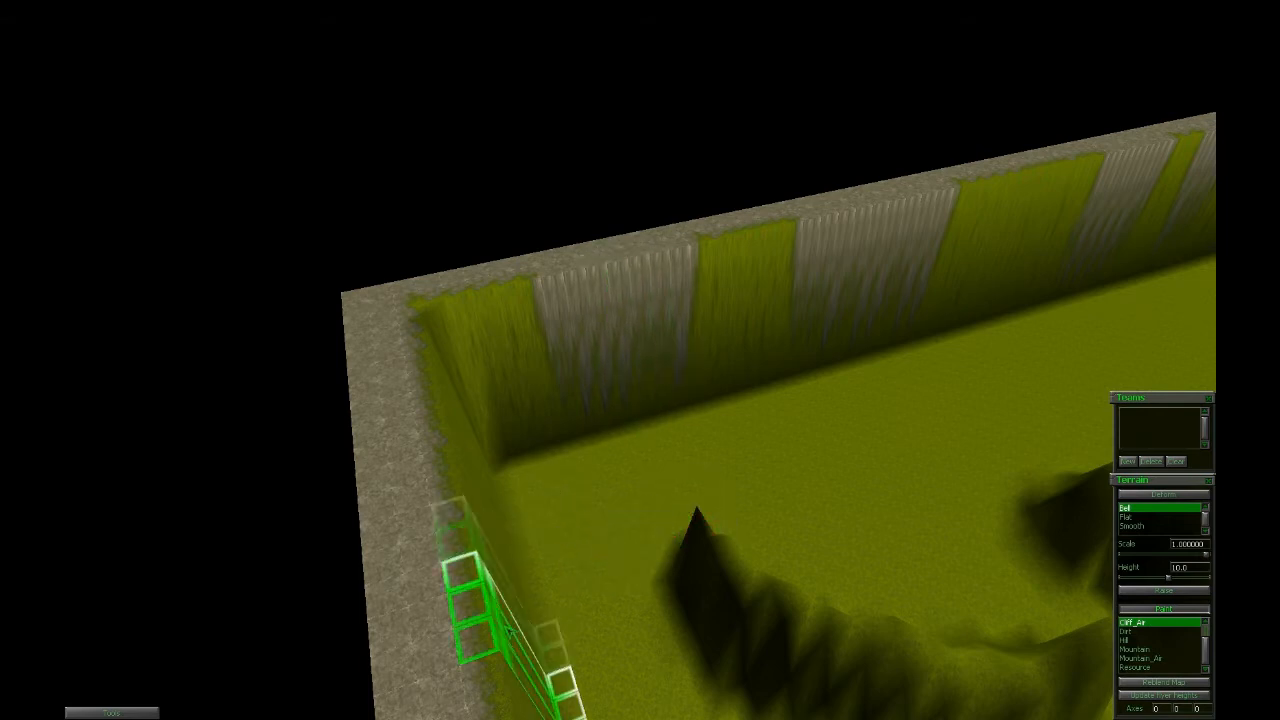
# Paint a winding Dirt path from the small hill between the large wedge-shaped hill and the round mound.
pyautogui.press('Left')
pyautogui.press('Down')
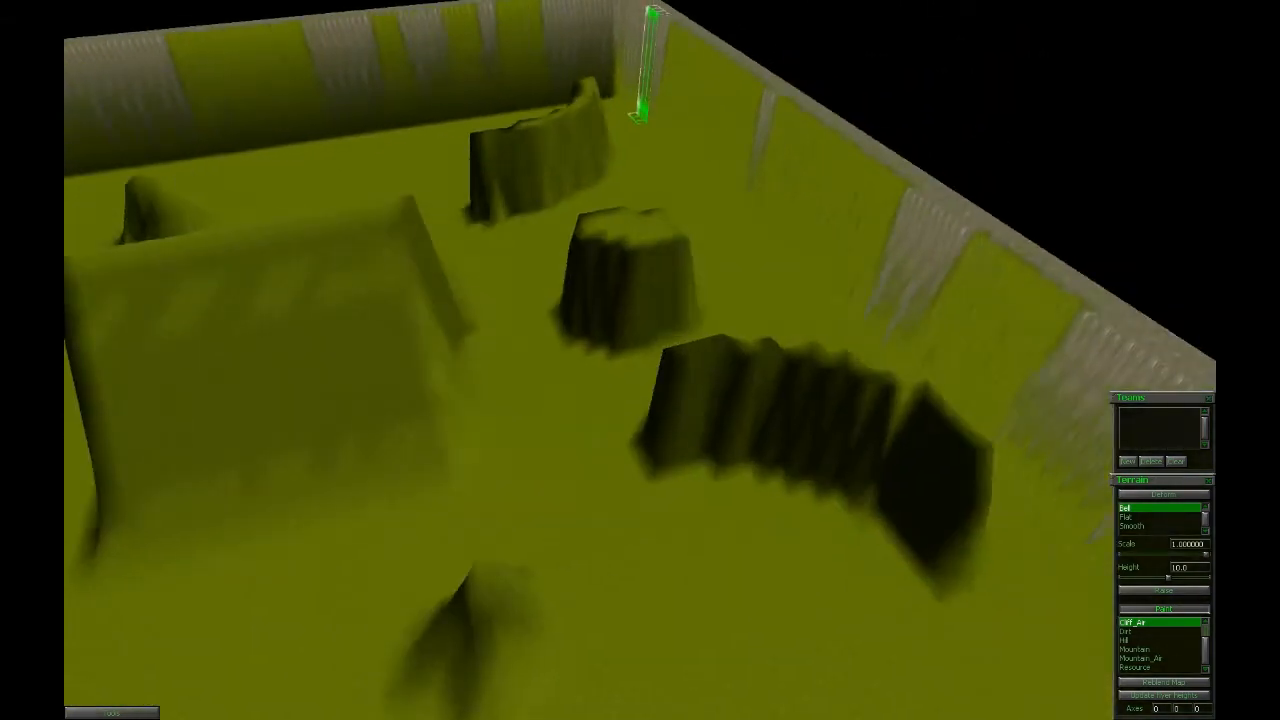
pyautogui.press('Down')
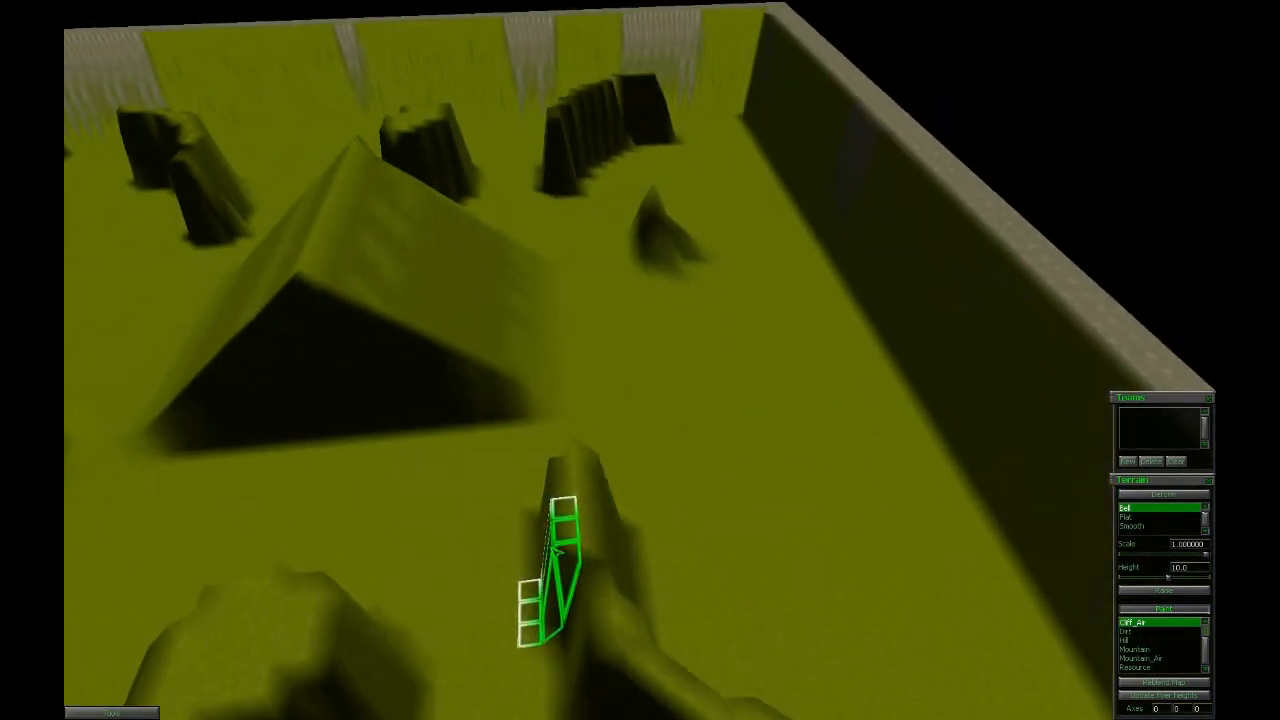
pyautogui.press('Left')
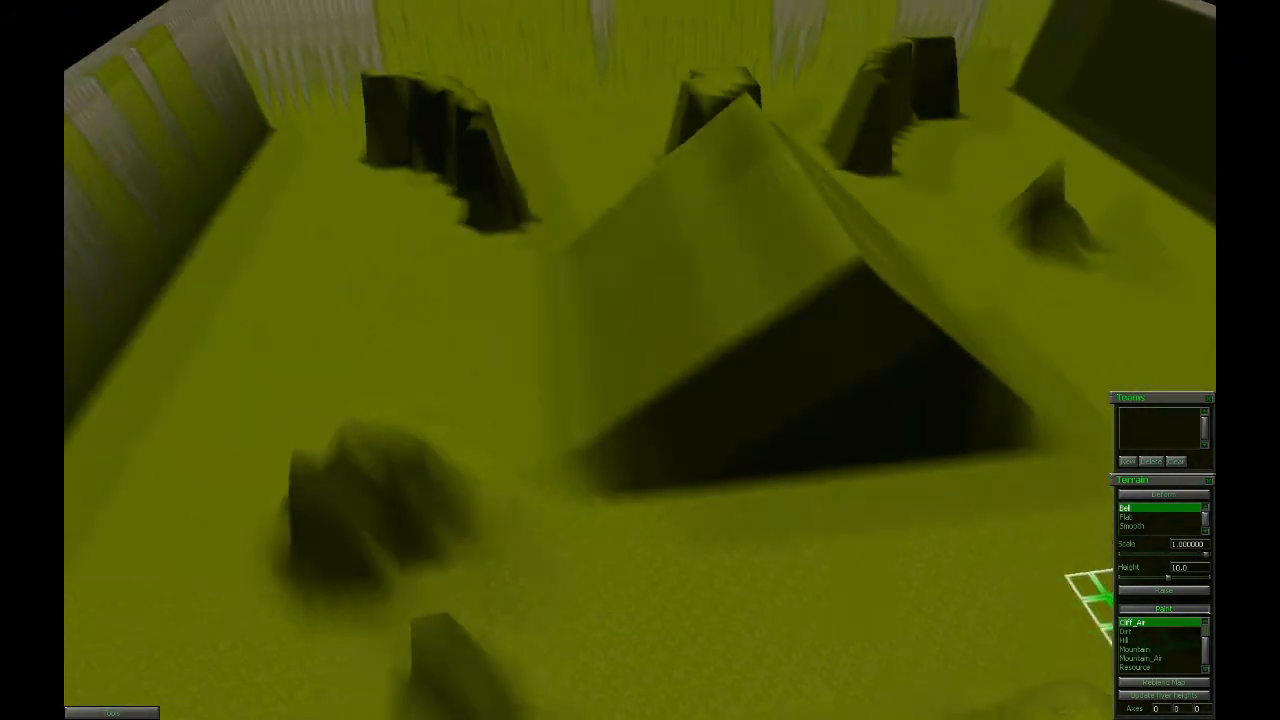
pyautogui.press('Left')
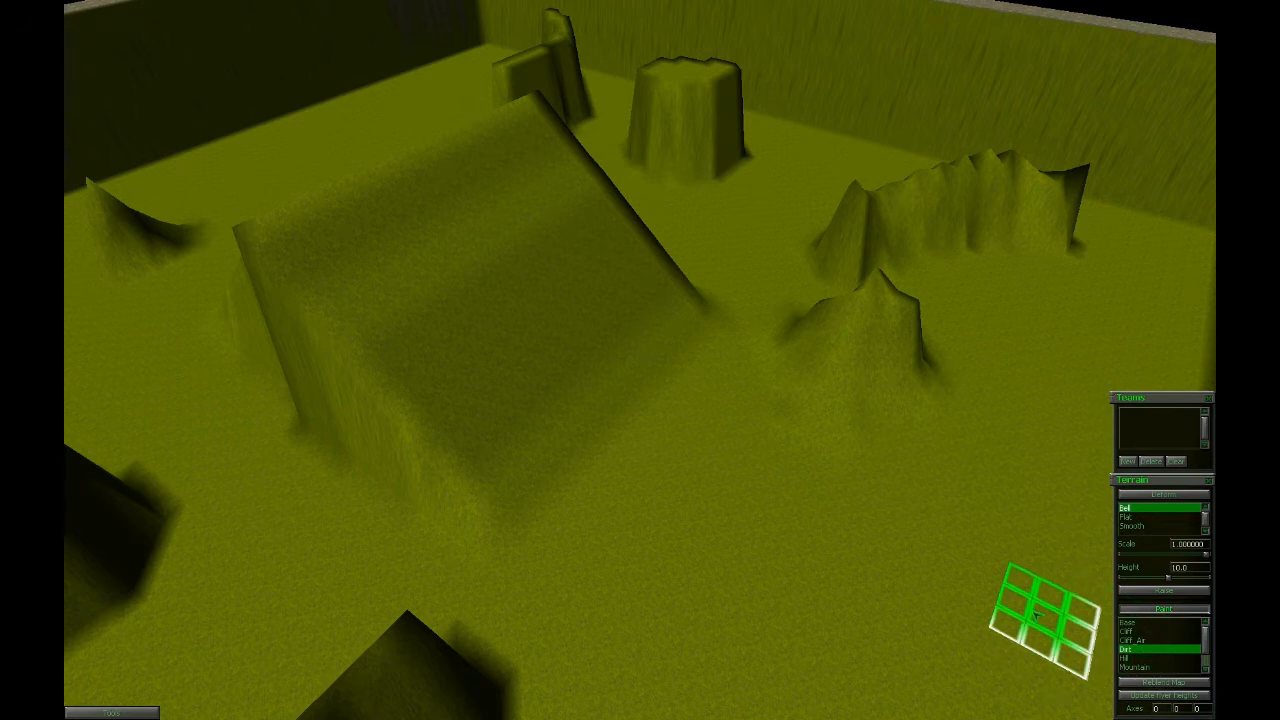
pyautogui.press('Up')
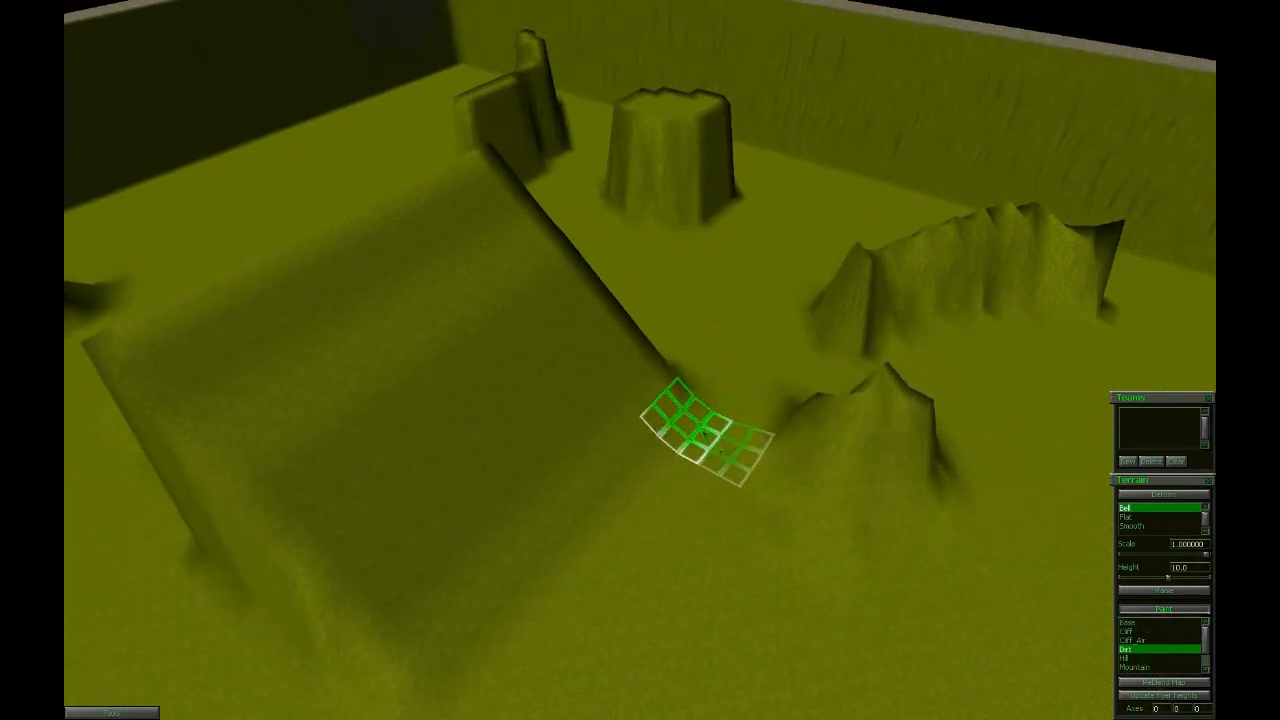
pyautogui.moveTo(729, 443); pyautogui.dragTo(752, 352)
pyautogui.moveTo(643, 457)
pyautogui.mouseDown(button='middle')
pyautogui.moveTo(600, 380)
pyautogui.moveTo(973, 498)
pyautogui.moveTo(500, 500)
pyautogui.moveTo(543, 429)
pyautogui.moveTo(660, 395)
pyautogui.mouseUp(button='middle')
pyautogui.moveTo(705, 375); pyautogui.dragTo(686, 253)
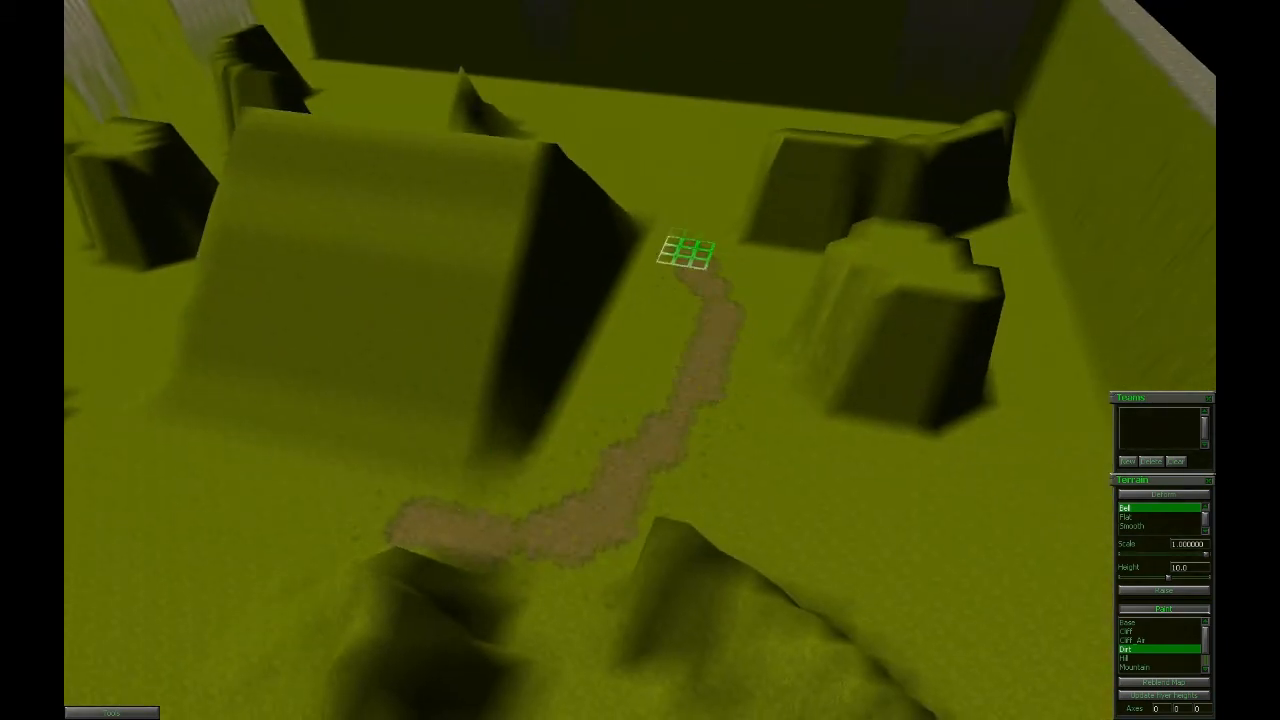
# Paint a second winding Dirt path on the opposite side of the large wedge-shaped hill.
pyautogui.moveTo(690, 298)
pyautogui.mouseDown(button='middle')
pyautogui.moveTo(903, 463)
pyautogui.moveTo(529, 529)
pyautogui.moveTo(657, 586)
pyautogui.moveTo(655, 668)
pyautogui.mouseUp(button='middle')
pyautogui.moveTo(655, 668)
pyautogui.mouseDown()
pyautogui.moveTo(620, 675)
pyautogui.moveTo(591, 440)
pyautogui.moveTo(669, 343)
pyautogui.moveTo(716, 322)
pyautogui.mouseUp()
pyautogui.moveTo(716, 322); pyautogui.dragTo(660, 298, button='middle')
pyautogui.moveTo(792, 404)
pyautogui.mouseDown(button='middle')
pyautogui.moveTo(557, 343)
pyautogui.moveTo(651, 514)
pyautogui.moveTo(640, 480)
pyautogui.moveTo(290, 535)
pyautogui.mouseUp(button='middle')
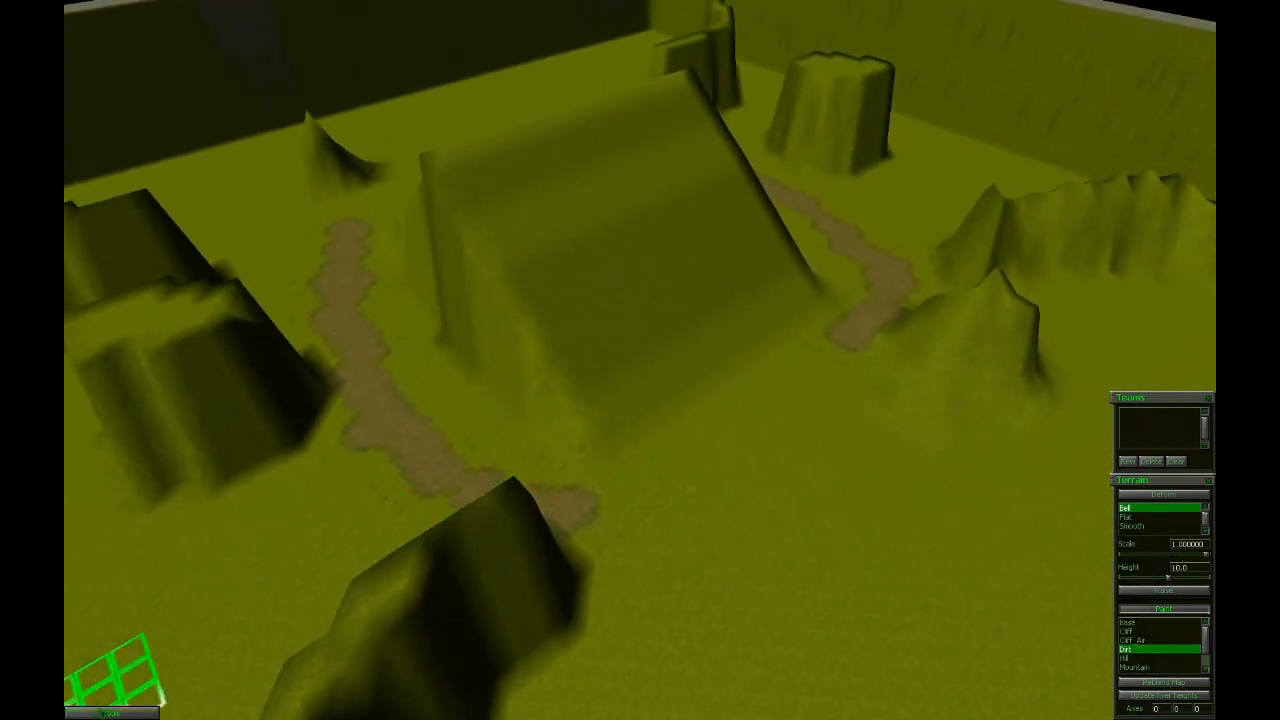
# Save the mission as My First Map - Tutorial in the Standard Multiplayer Missions folder.
pyautogui.click(111, 712)
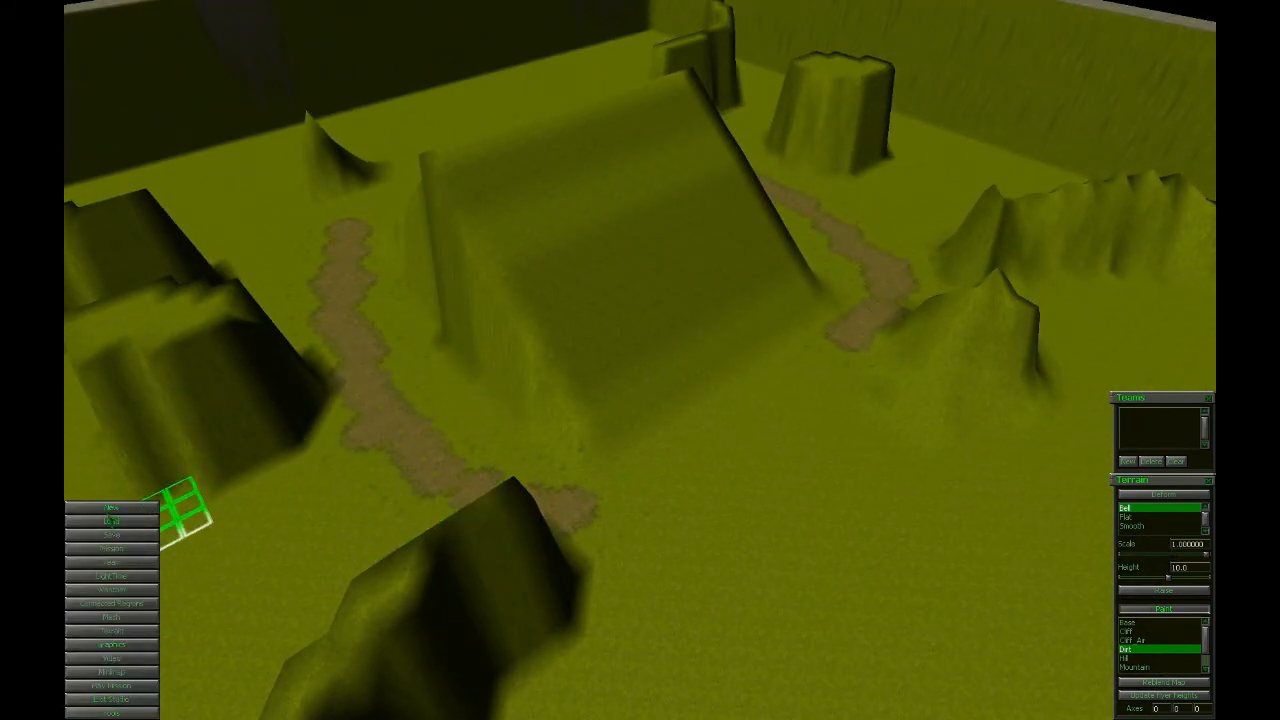
pyautogui.click(111, 536)
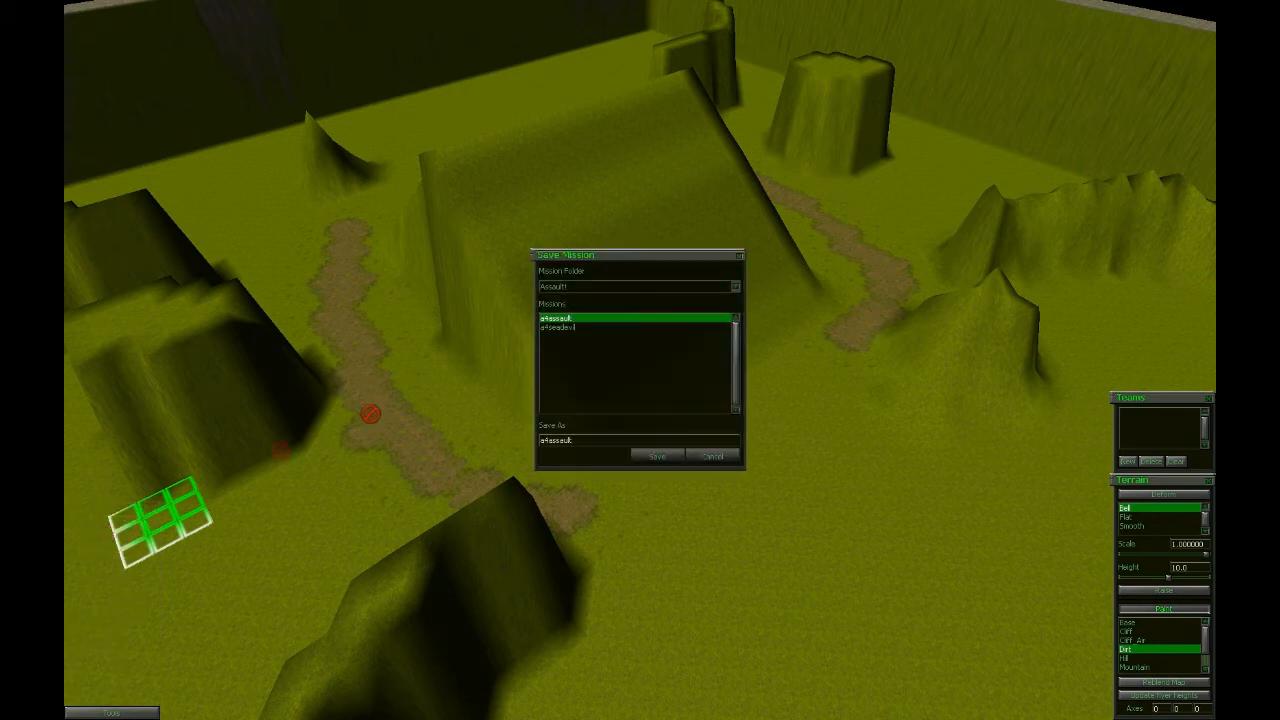
pyautogui.click(626, 287)
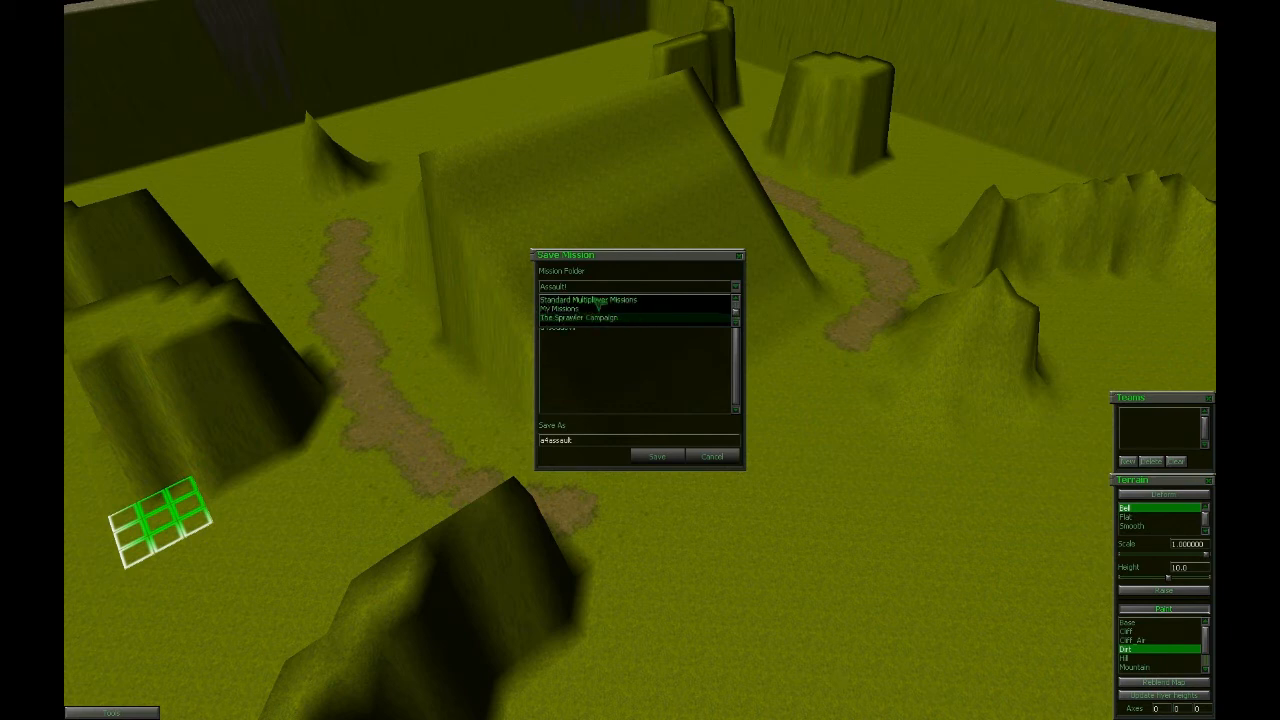
pyautogui.click(597, 300)
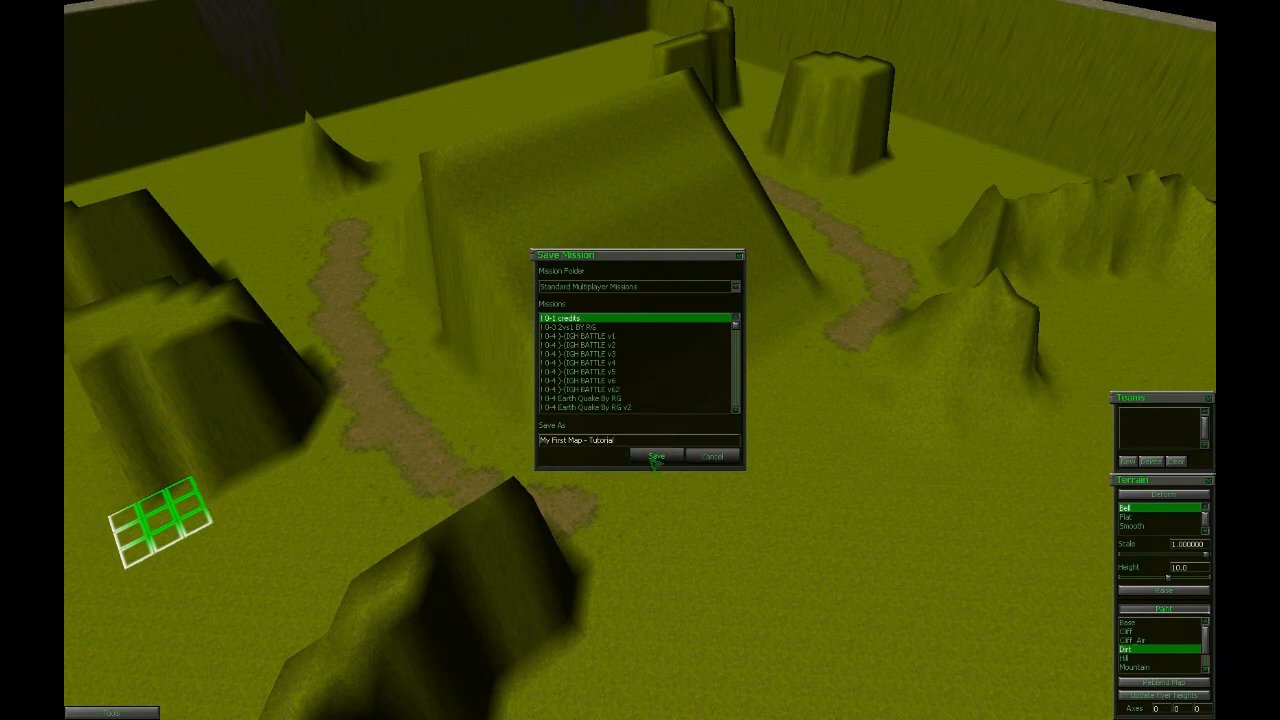
pyautogui.click(655, 457)
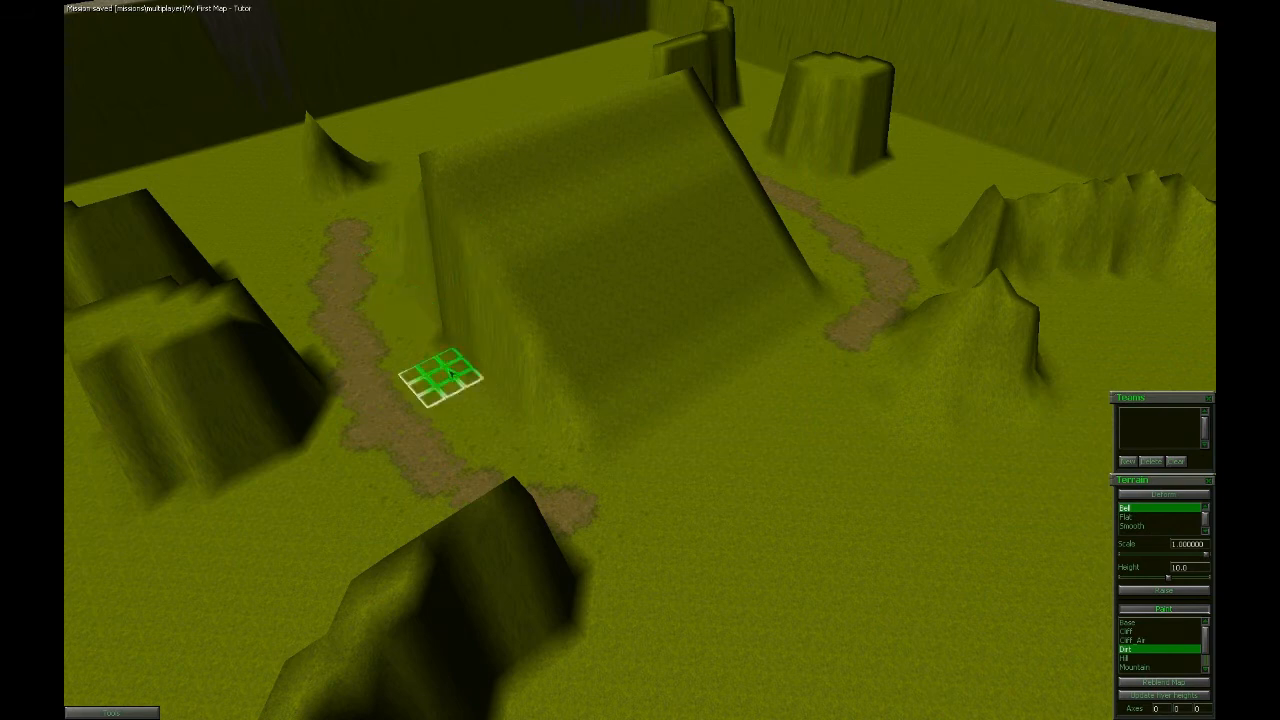
# Choose the Hill texture and paint it over the spike hill and the jagged mound beside the far Dirt path.
pyautogui.moveTo(608, 474)
pyautogui.mouseDown(button='right')
pyautogui.moveTo(503, 663)
pyautogui.moveTo(503, 715)
pyautogui.moveTo(606, 571)
pyautogui.moveTo(476, 435)
pyautogui.moveTo(629, 606)
pyautogui.moveTo(643, 500)
pyautogui.mouseUp(button='right')
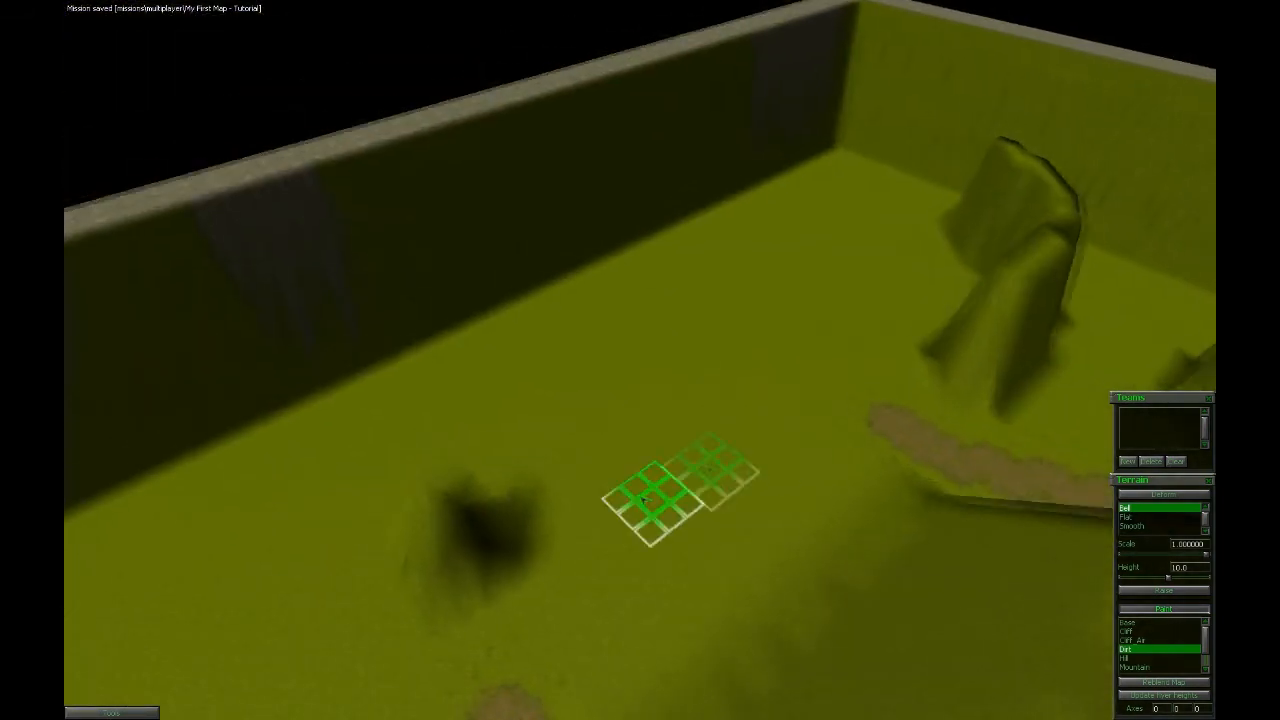
pyautogui.moveTo(906, 418)
pyautogui.mouseDown(button='right')
pyautogui.moveTo(750, 342)
pyautogui.moveTo(862, 430)
pyautogui.moveTo(834, 520)
pyautogui.moveTo(1072, 685)
pyautogui.mouseUp(button='right')
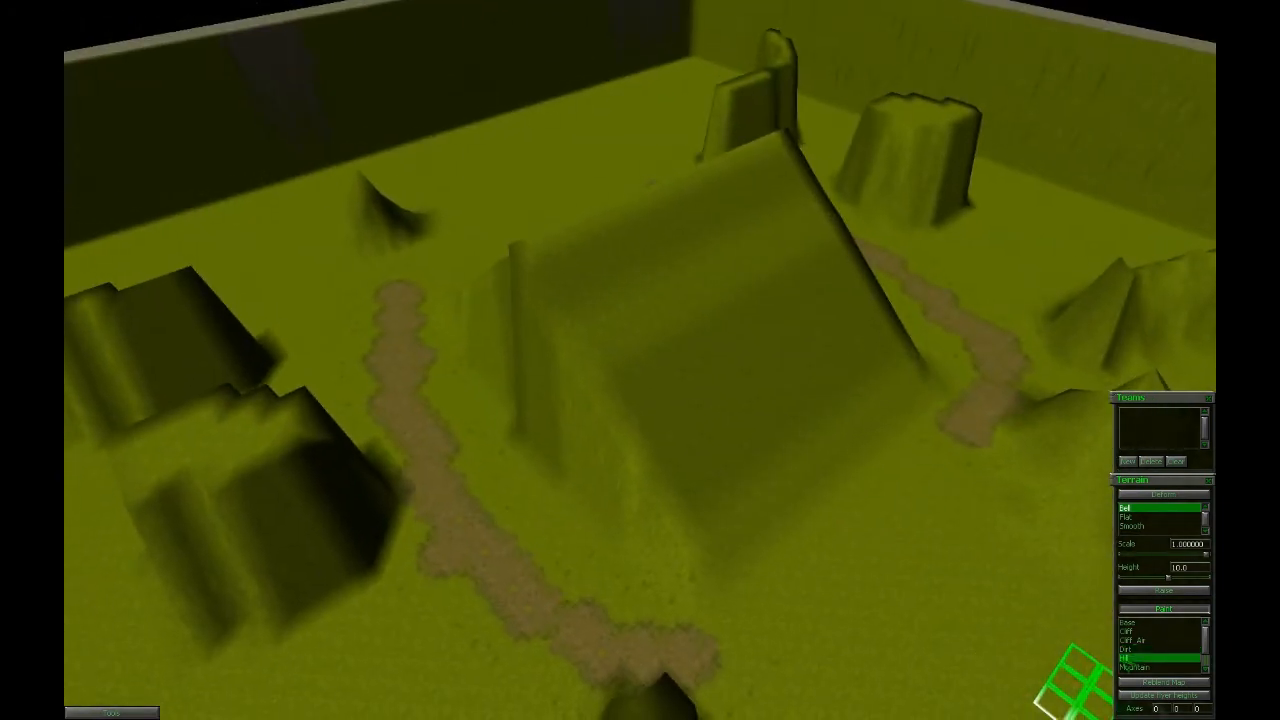
pyautogui.moveTo(783, 646)
pyautogui.mouseDown(button='right')
pyautogui.moveTo(600, 680)
pyautogui.moveTo(917, 506)
pyautogui.mouseUp(button='right')
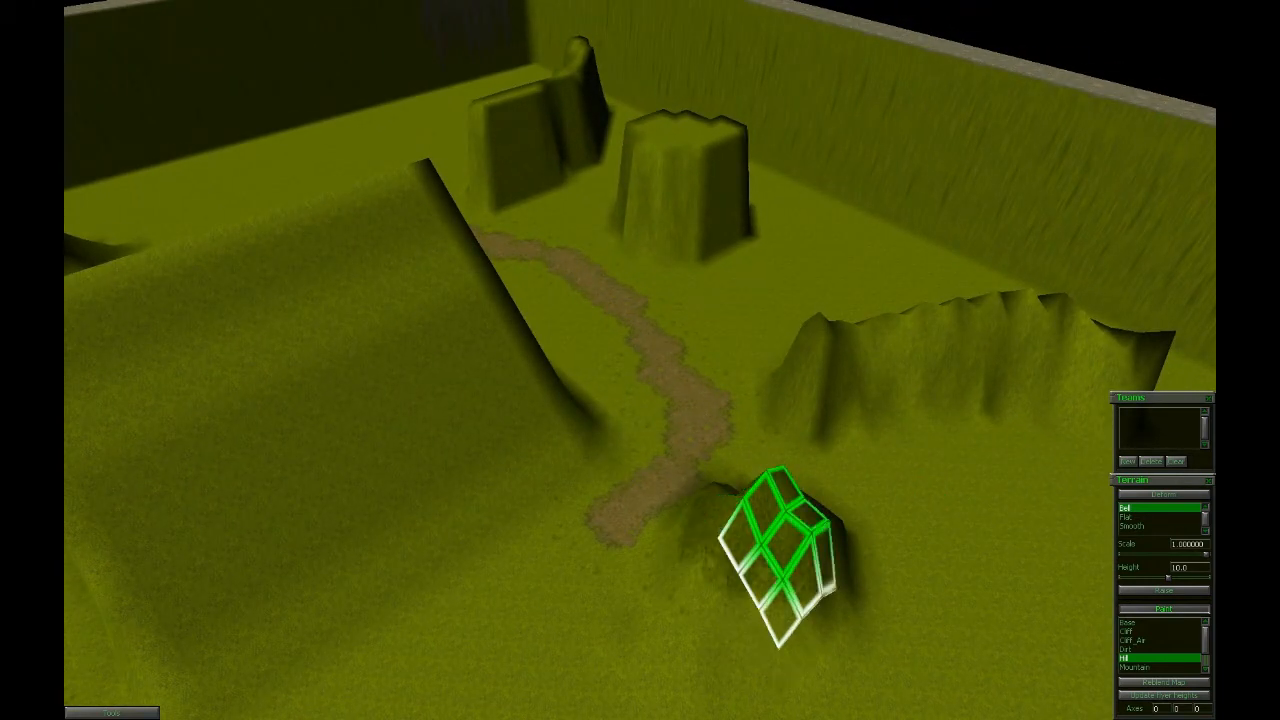
pyautogui.moveTo(600, 620)
pyautogui.mouseDown(button='right')
pyautogui.moveTo(571, 604)
pyautogui.moveTo(527, 420)
pyautogui.mouseUp(button='right')
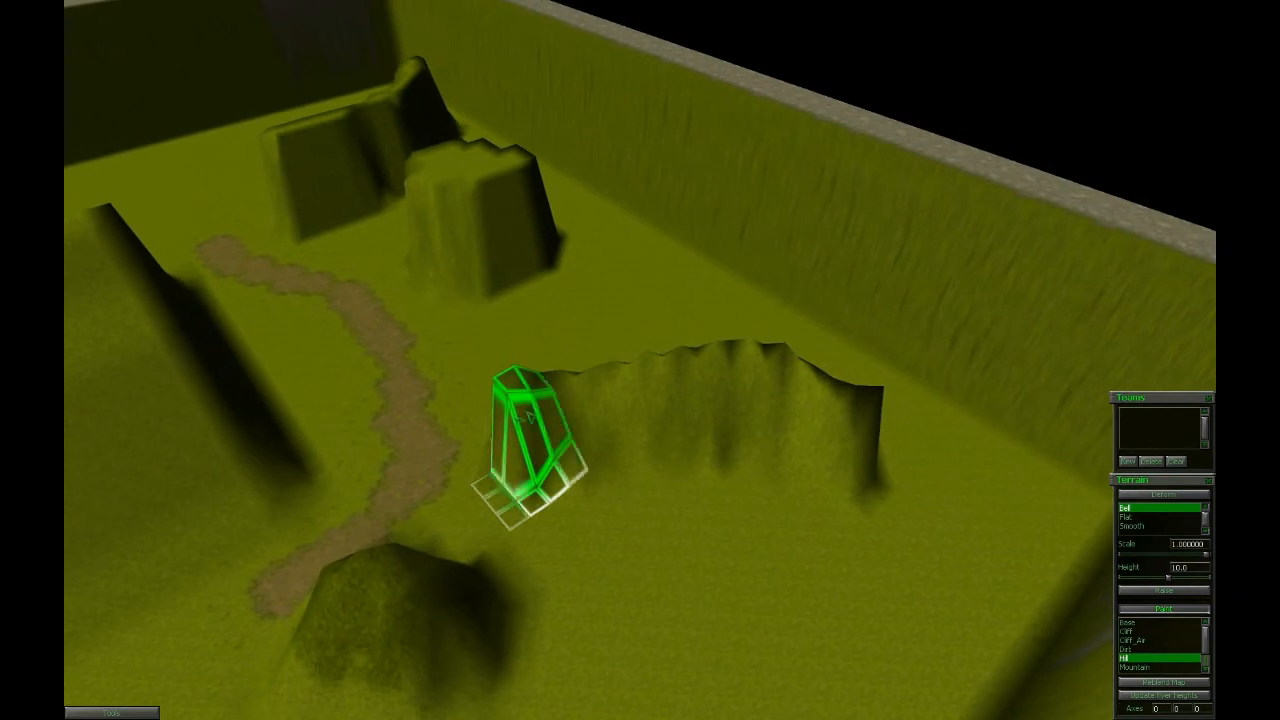
# Extend the Hill paint over the long jagged ridge, the flat-topped mounds and the remaining small hills.
pyautogui.moveTo(820, 414)
pyautogui.mouseDown(button='right')
pyautogui.moveTo(700, 643)
pyautogui.moveTo(575, 560)
pyautogui.mouseUp(button='right')
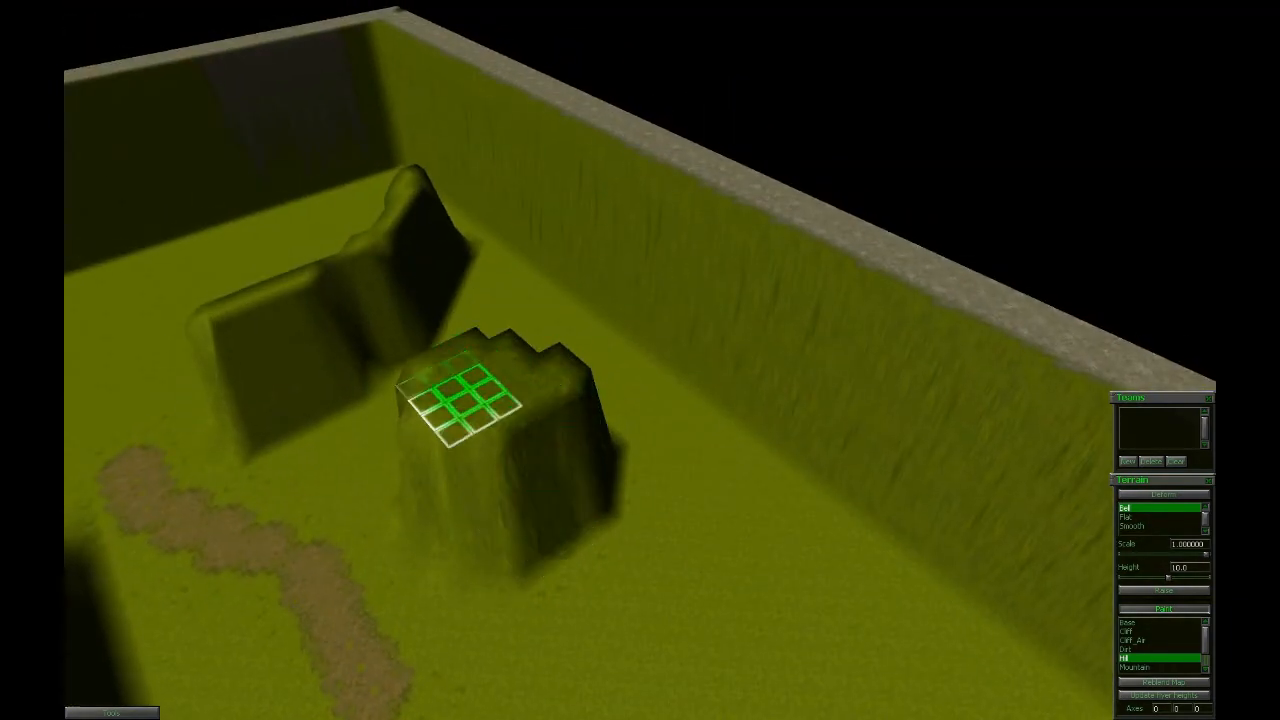
pyautogui.moveTo(500, 457); pyautogui.dragTo(528, 457, button='right')
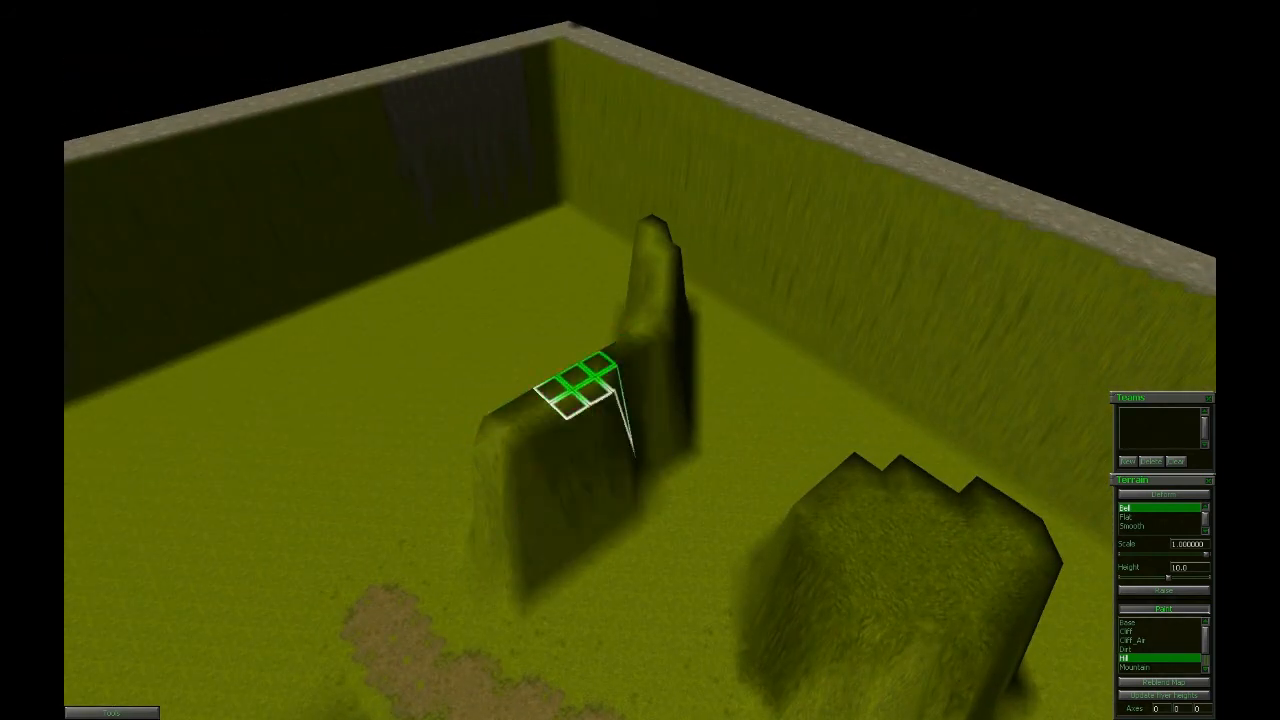
pyautogui.moveTo(686, 303)
pyautogui.mouseDown(button='right')
pyautogui.moveTo(471, 671)
pyautogui.moveTo(551, 466)
pyautogui.moveTo(394, 500)
pyautogui.moveTo(357, 189)
pyautogui.moveTo(457, 400)
pyautogui.moveTo(726, 274)
pyautogui.mouseUp(button='right')
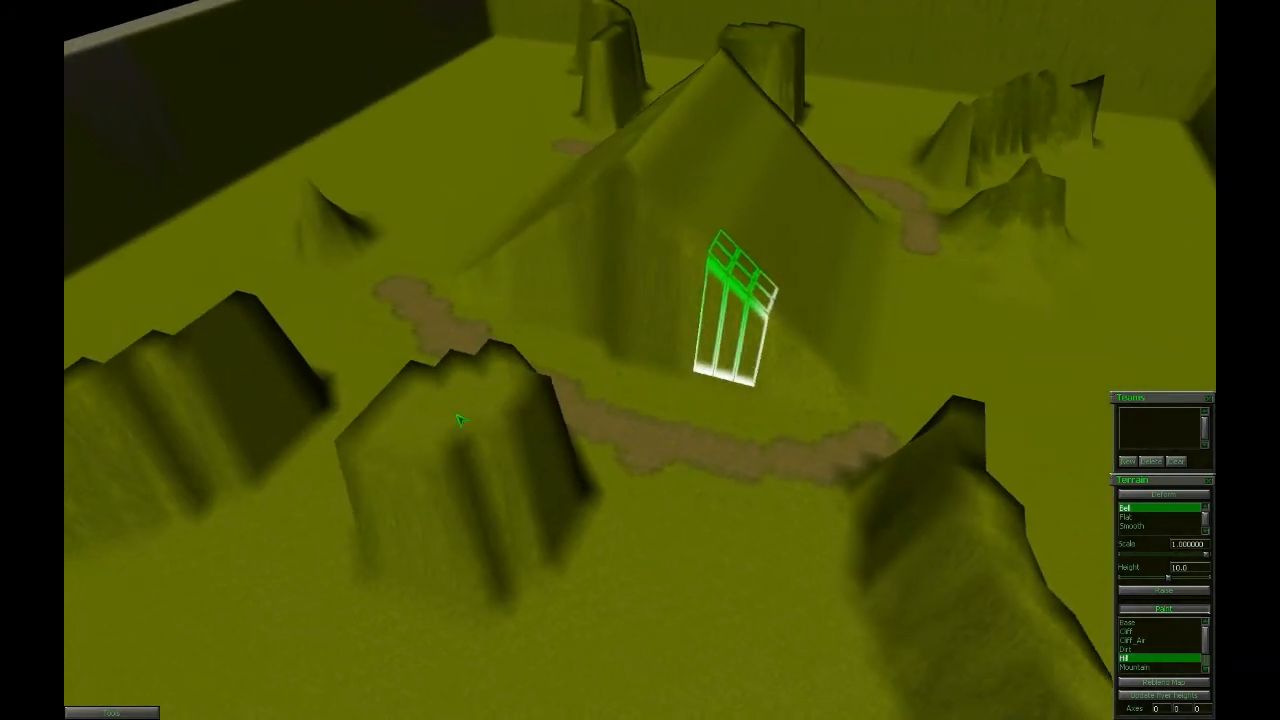
pyautogui.moveTo(497, 454)
pyautogui.mouseDown(button='right')
pyautogui.moveTo(429, 434)
pyautogui.moveTo(739, 485)
pyautogui.mouseUp(button='right')
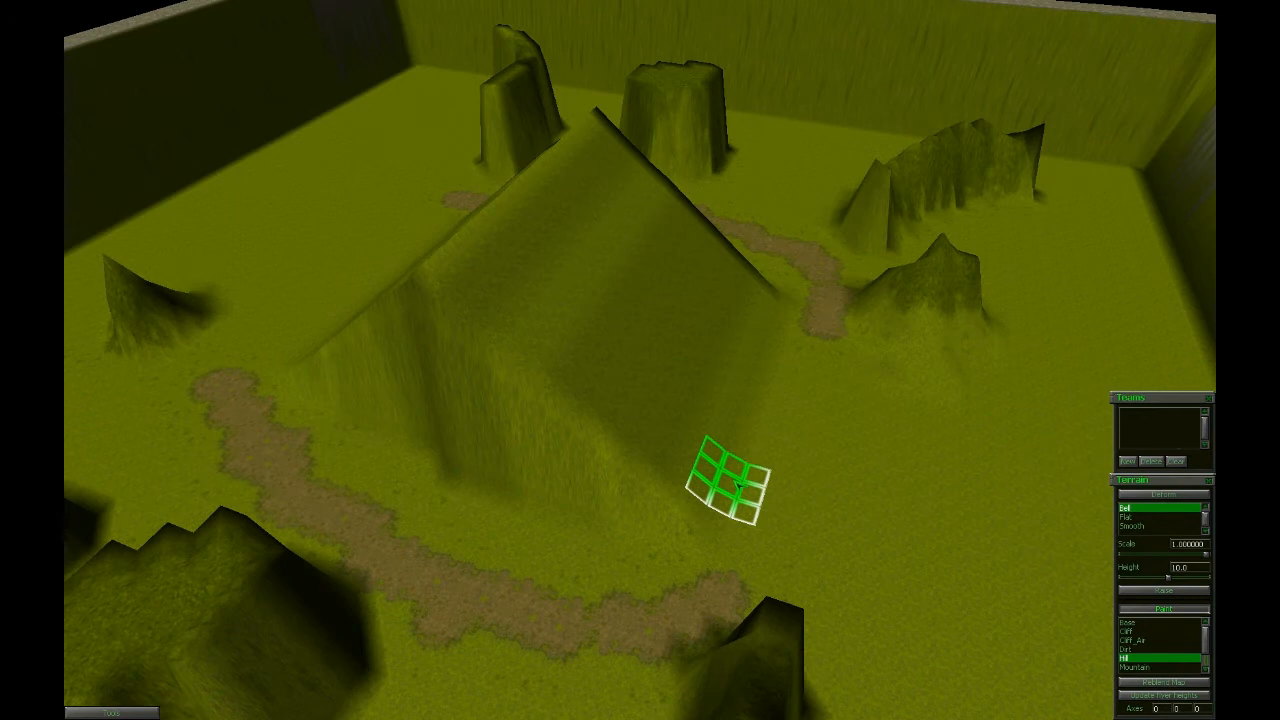
# Look through the Terrain Color, Regions, Path Search and overlay brush tools and return to the Terrain tool.
pyautogui.moveTo(754, 486)
pyautogui.mouseDown(button='middle')
pyautogui.moveTo(657, 443)
pyautogui.moveTo(835, 190)
pyautogui.moveTo(951, 126)
pyautogui.moveTo(1023, 194)
pyautogui.moveTo(1171, 271)
pyautogui.moveTo(809, 111)
pyautogui.moveTo(708, 134)
pyautogui.moveTo(640, 432)
pyautogui.mouseUp(button='middle')
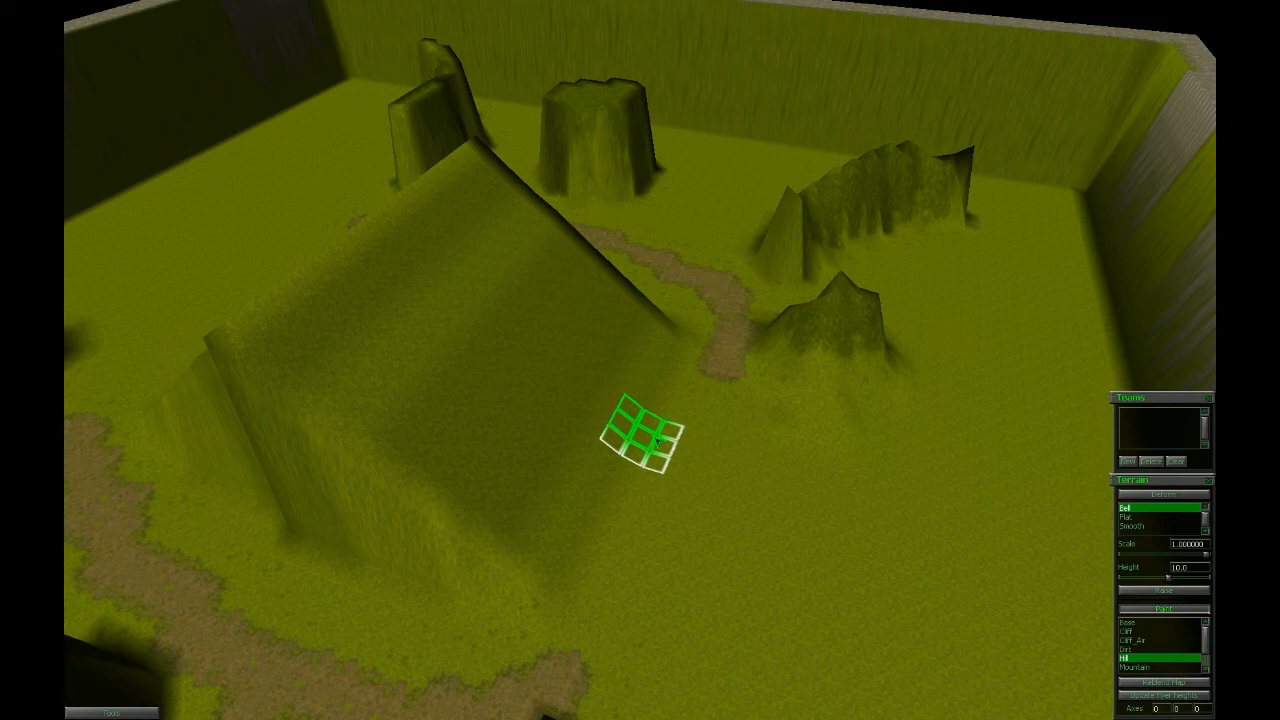
pyautogui.moveTo(663, 529)
pyautogui.mouseDown(button='middle')
pyautogui.moveTo(680, 651)
pyautogui.moveTo(743, 531)
pyautogui.moveTo(741, 455)
pyautogui.moveTo(832, 513)
pyautogui.mouseUp(button='middle')
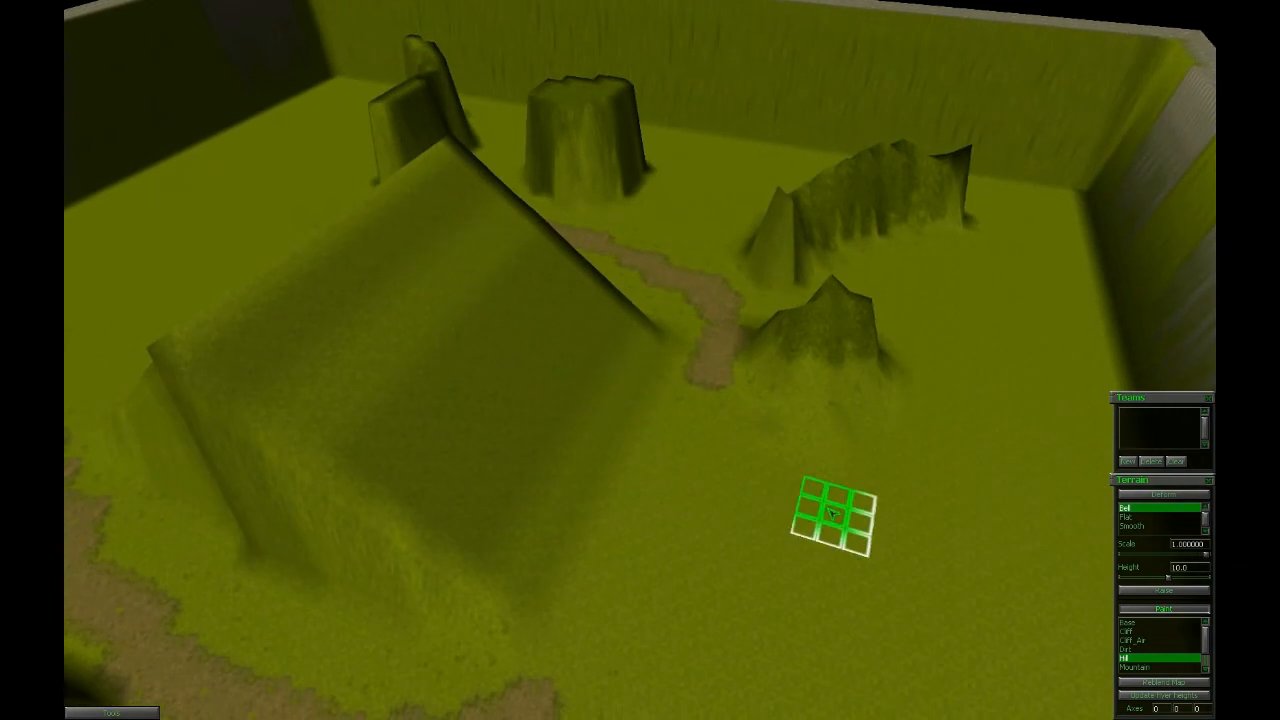
pyautogui.press('o')
pyautogui.press('c')
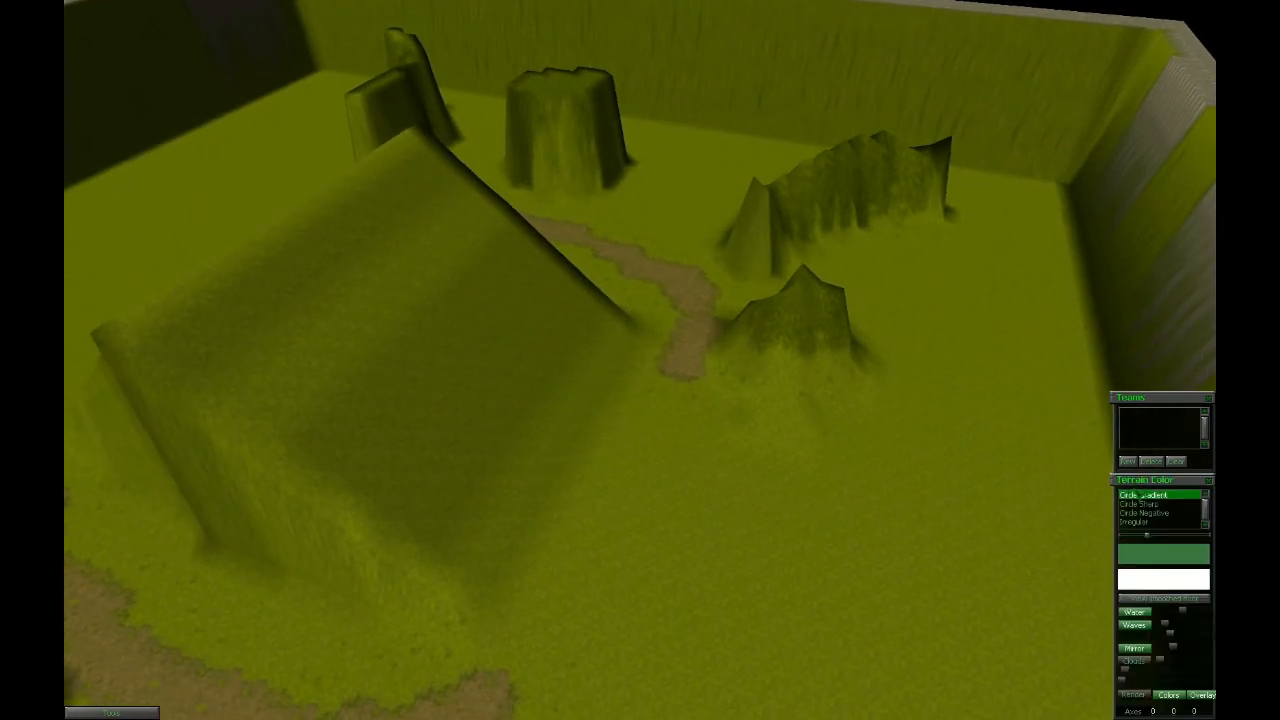
pyautogui.press('r')
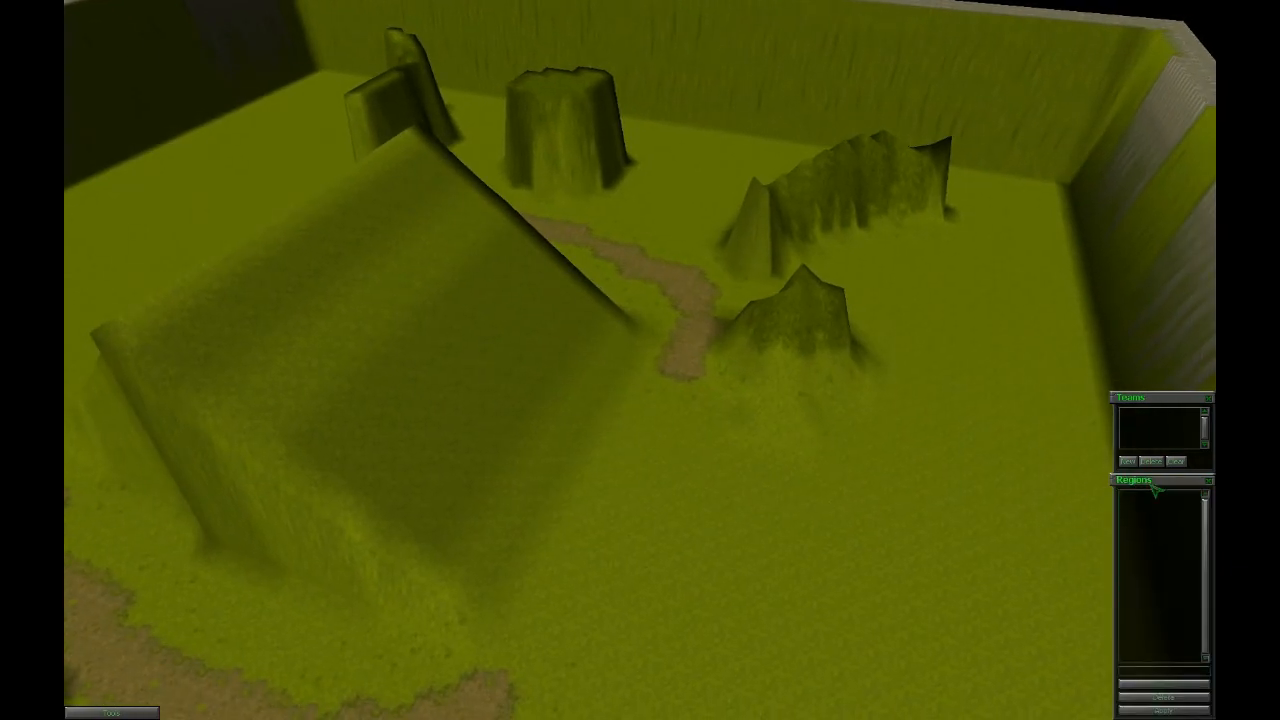
pyautogui.press('Tab')
pyautogui.press('Tab')
pyautogui.press('Tab')
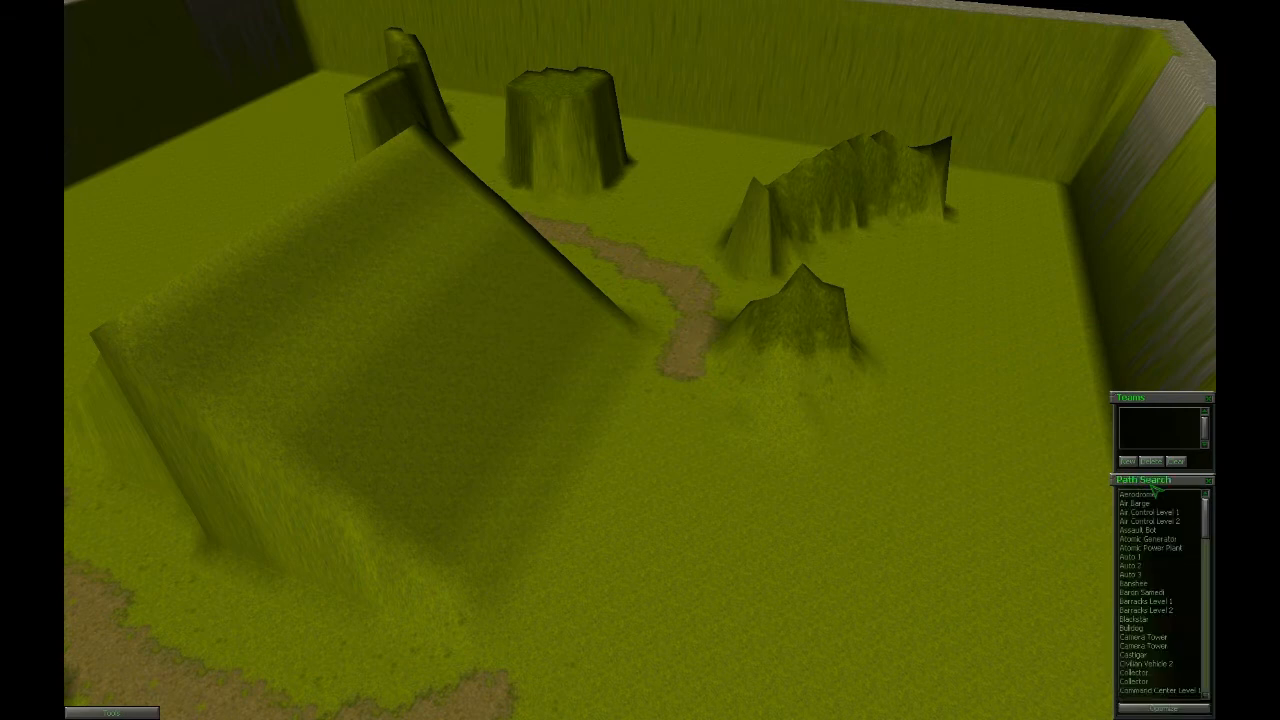
pyautogui.press('Tab')
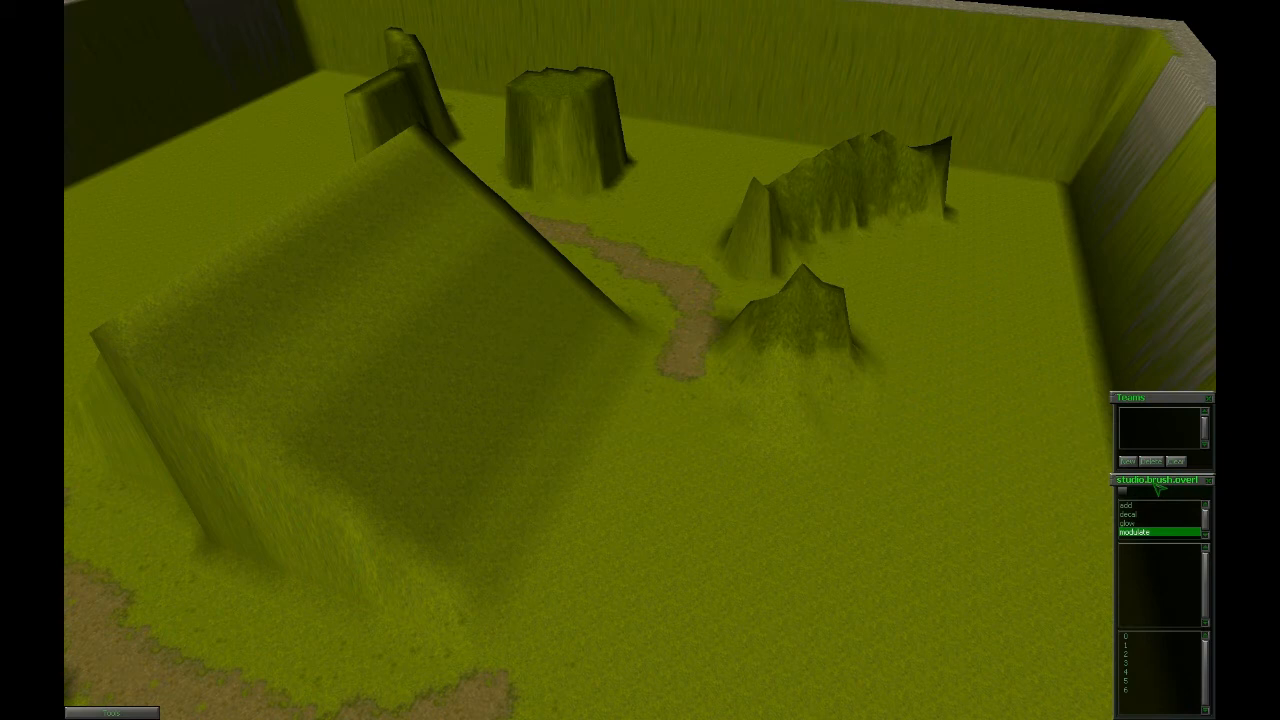
pyautogui.press('Tab')
pyautogui.press('Tab')
pyautogui.hotkey('shift', 'Tab')
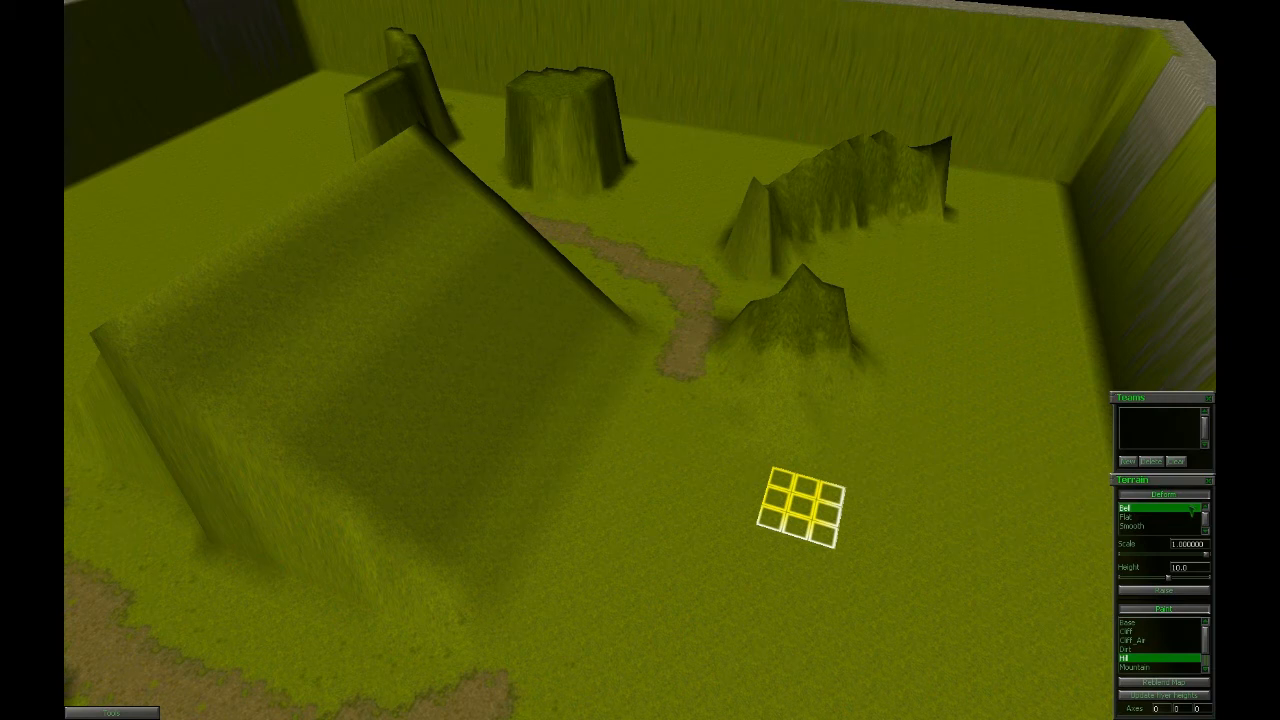
# Check the Terrain Color and overlay brushes once more and return to the Terrain tool.
pyautogui.press('Tab')
pyautogui.hotkey('shift', 'Tab')
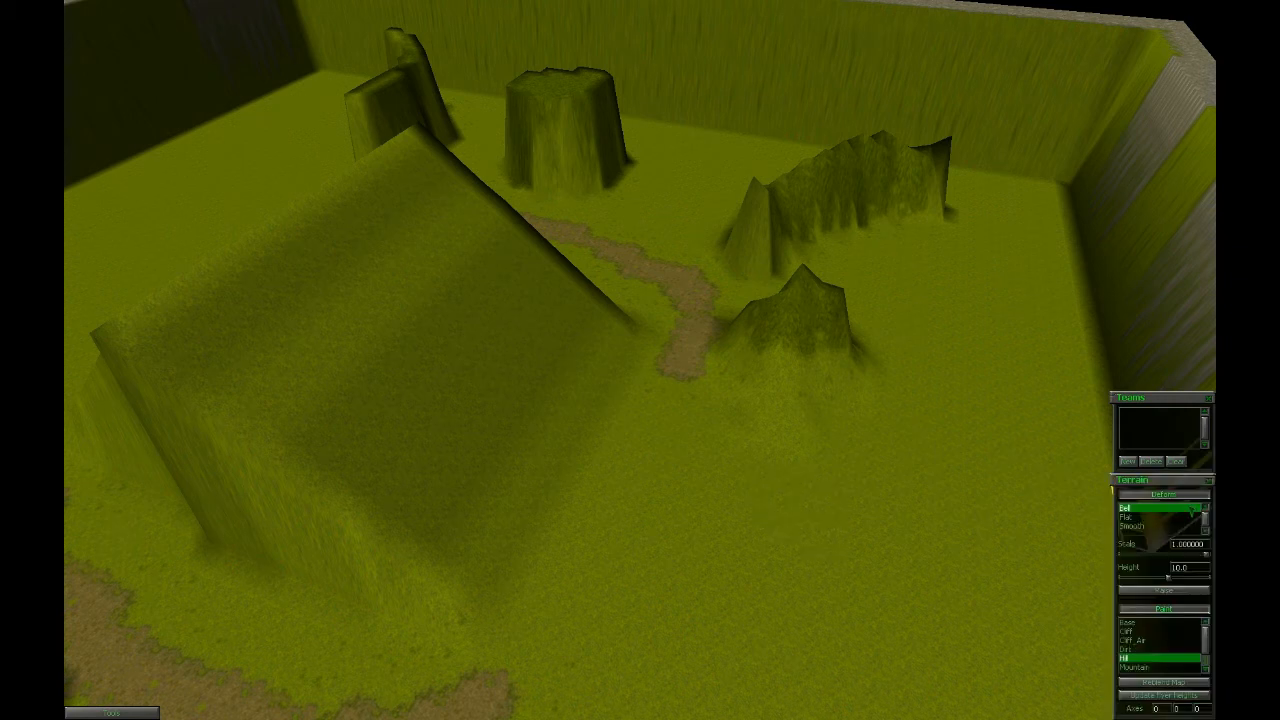
pyautogui.press('Tab')
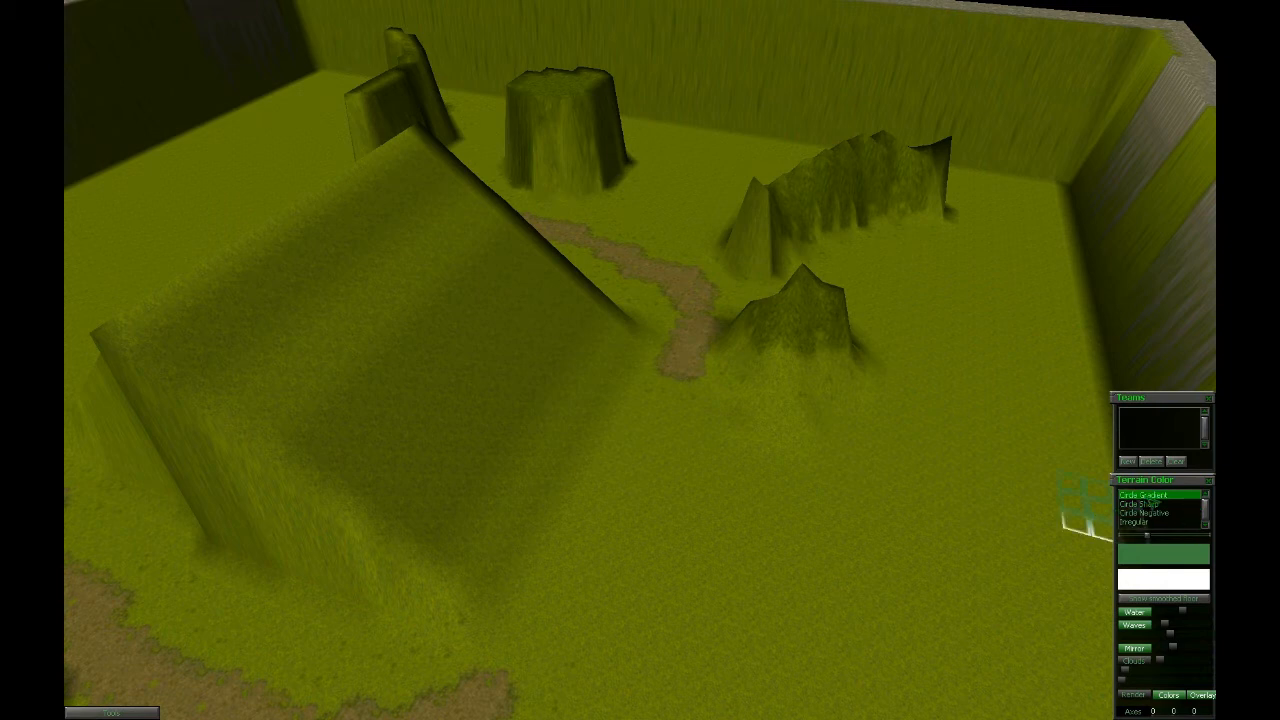
pyautogui.press('Tab')
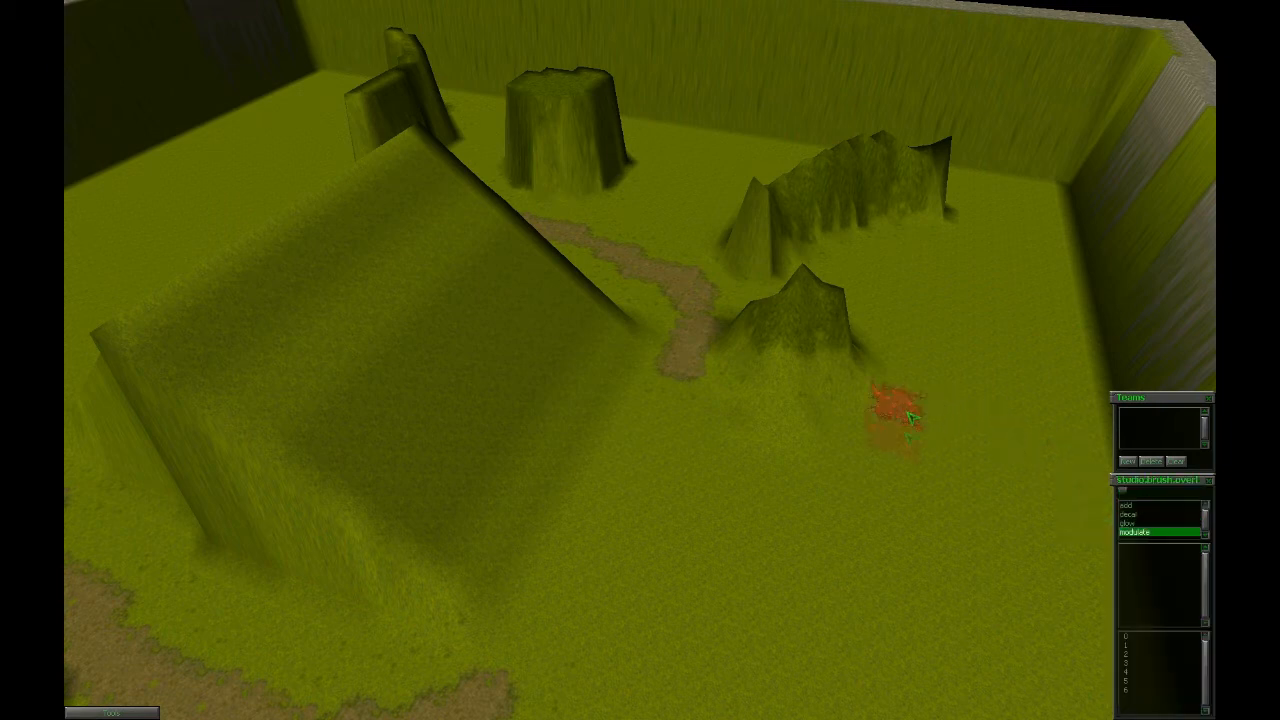
pyautogui.moveTo(940, 482); pyautogui.dragTo(700, 440, button='right')
pyautogui.press('a')
pyautogui.press('s')
pyautogui.press('d')
pyautogui.press('Tab')
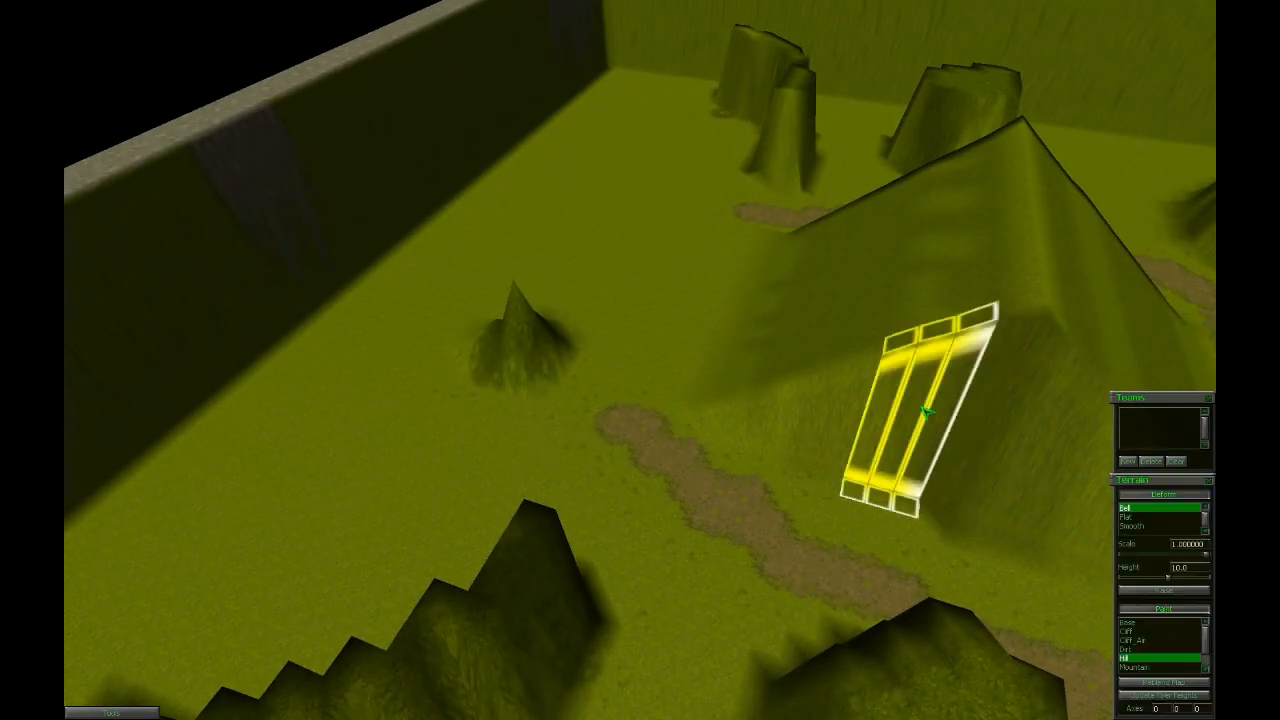
# Choose the Resource texture for painting, enlarge the brush and paint a square patch between the long jagged ridge and the outer wall.
pyautogui.press('d')
pyautogui.press('w')
pyautogui.scroll(-2, 1175, 645)
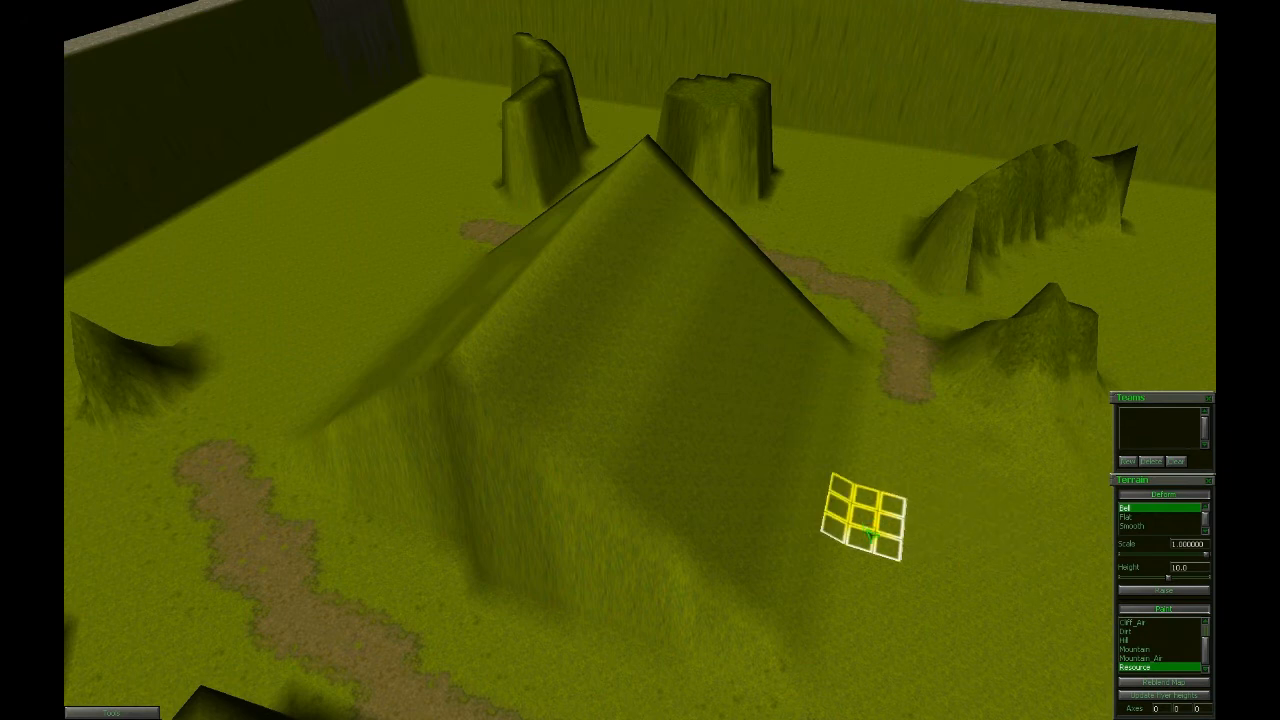
pyautogui.press('d')
pyautogui.press('w')
pyautogui.click(1137, 497)
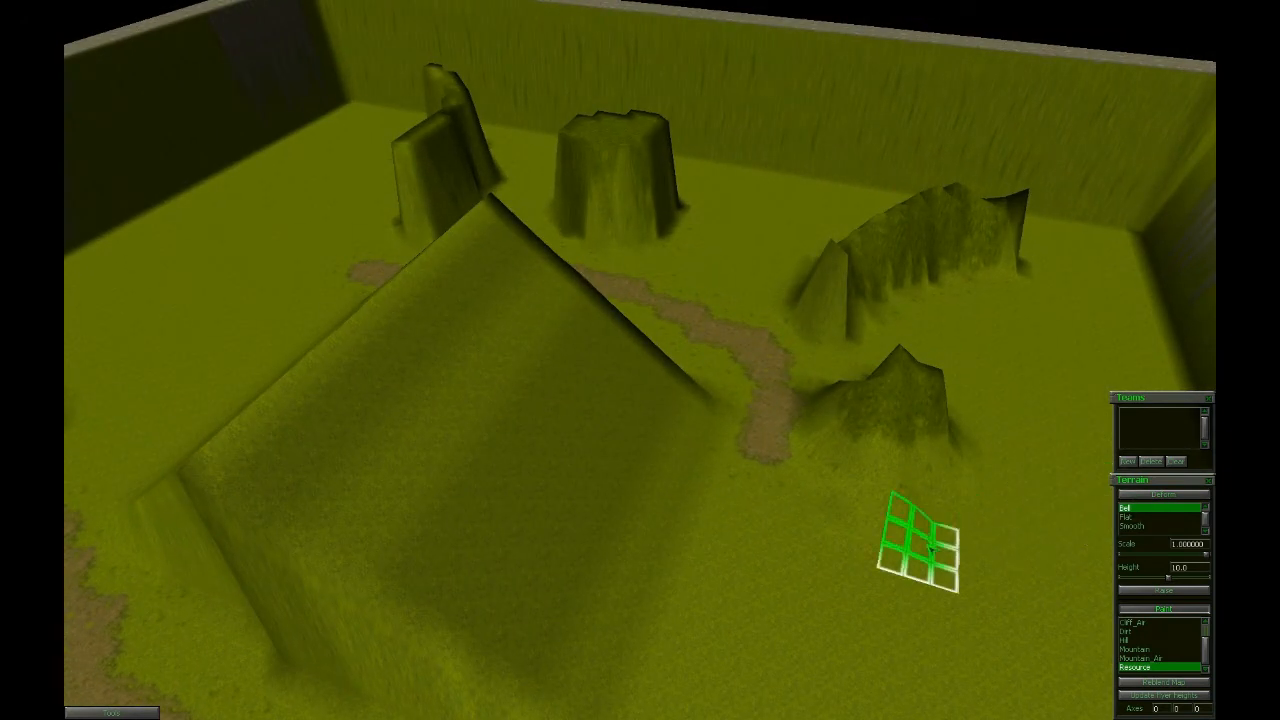
pyautogui.press('d')
pyautogui.press('w')
pyautogui.press('s')
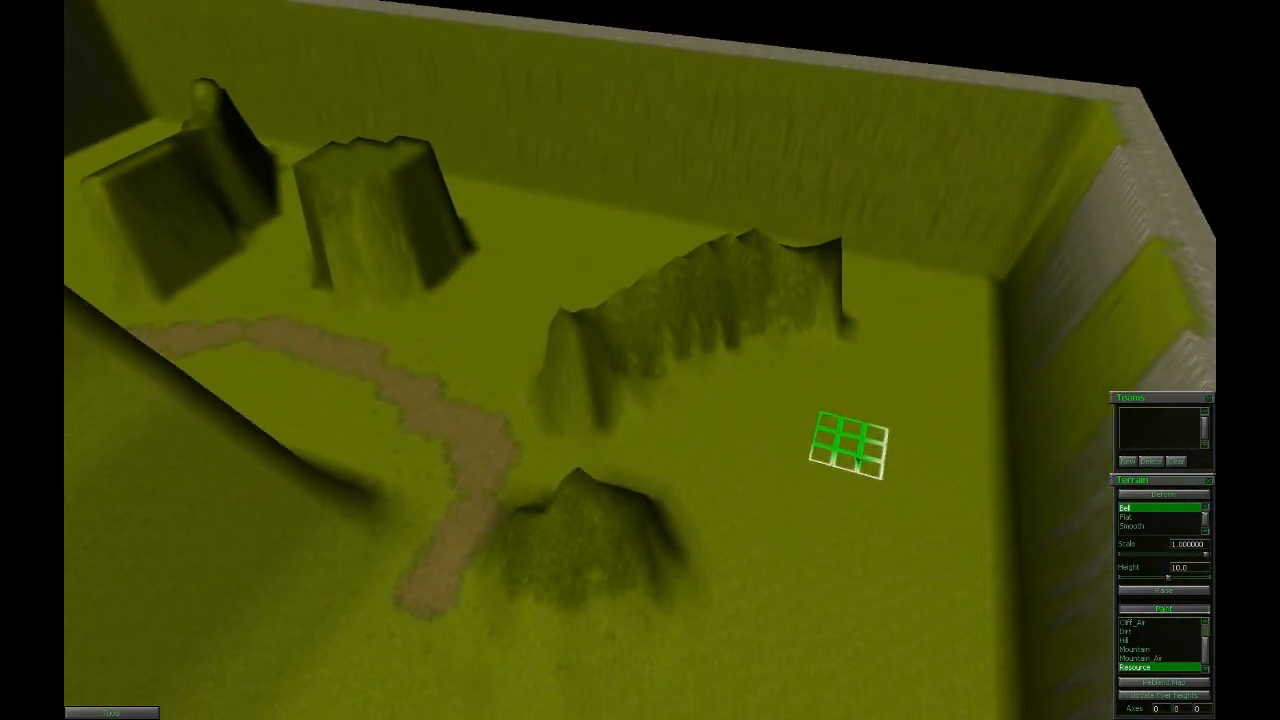
pyautogui.press('+')
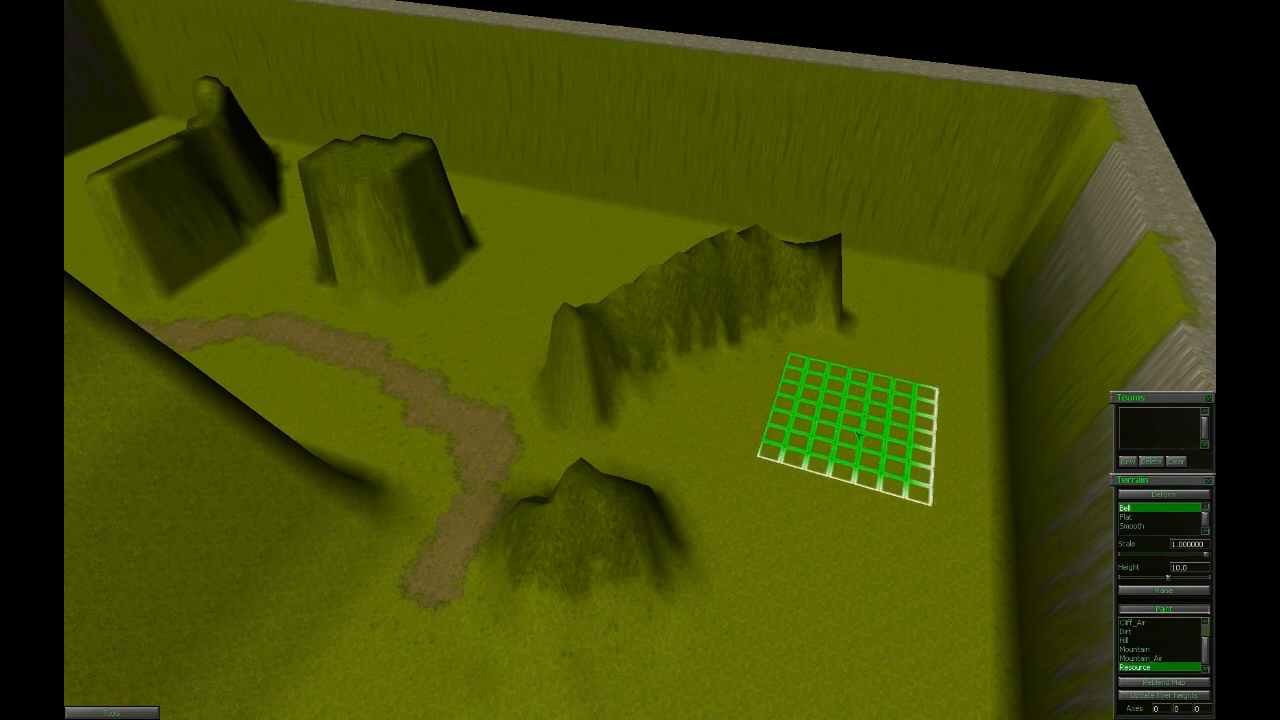
pyautogui.click(858, 436)
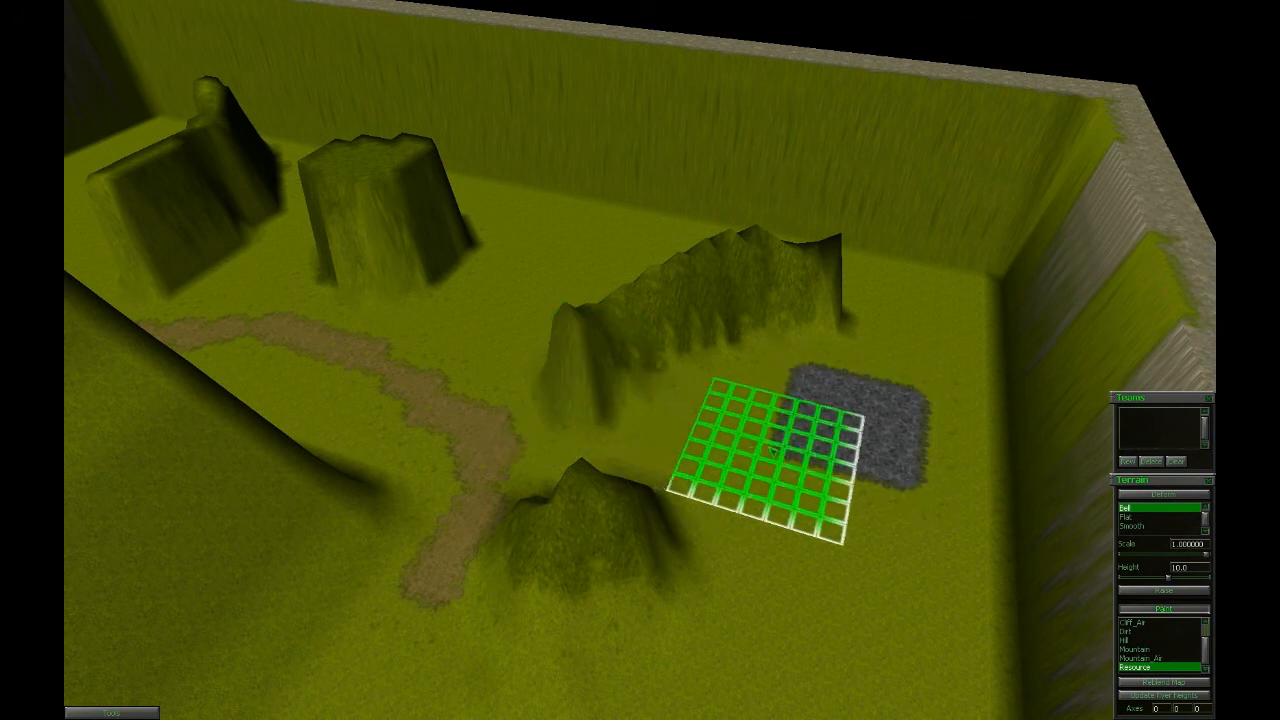
# Paint large Resource patches between the curved ridge and the striped wall and in the far corner behind the tall thin hill.
pyautogui.press('s')
pyautogui.press('s')
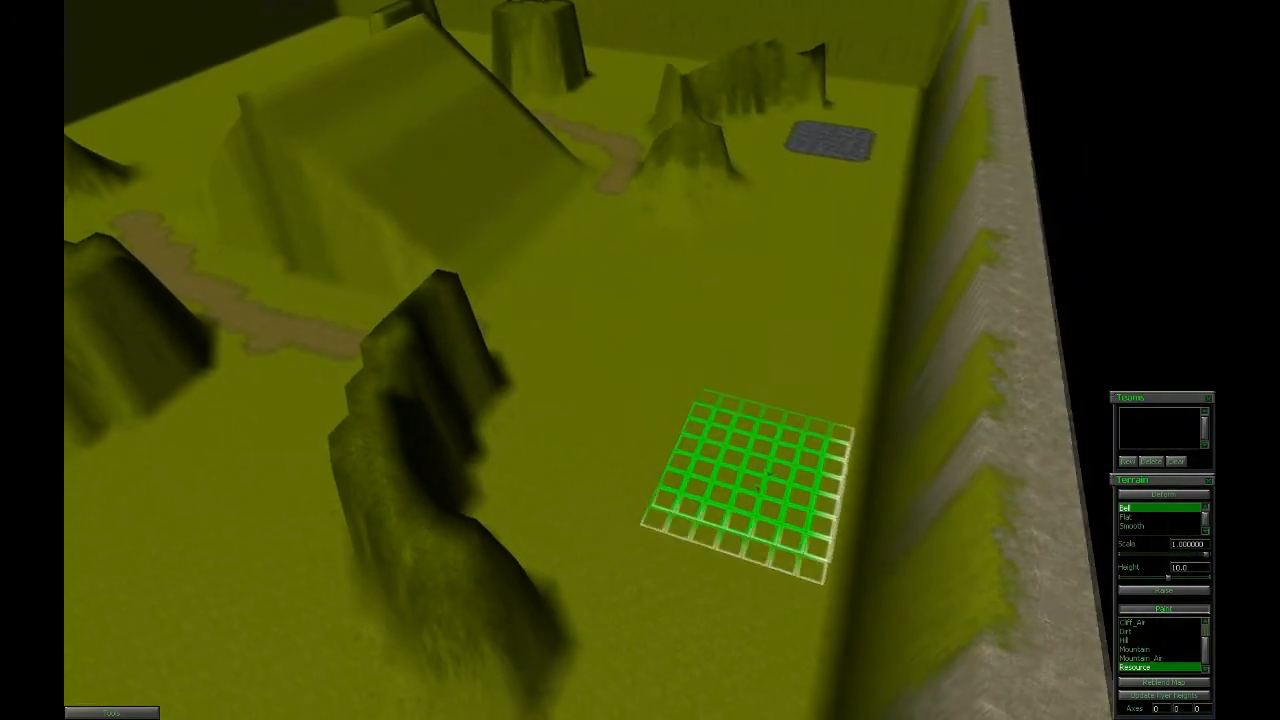
pyautogui.click(642, 476)
pyautogui.press('a')
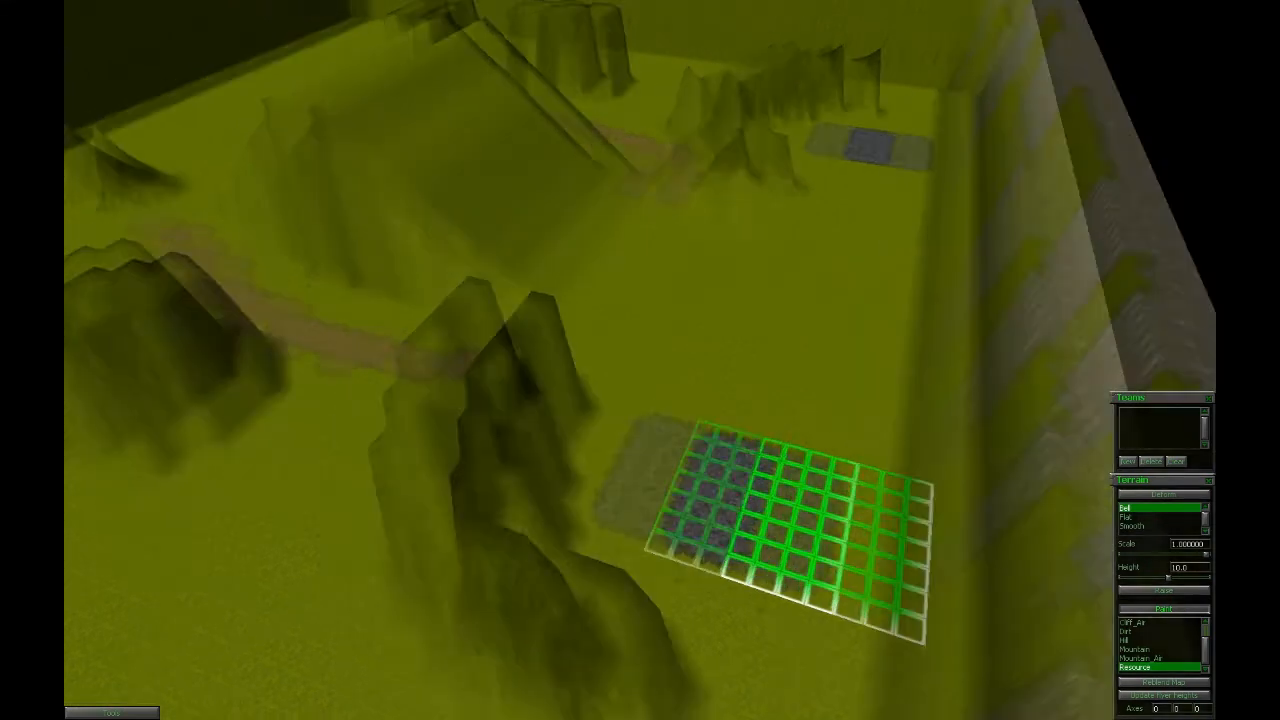
pyautogui.press('w')
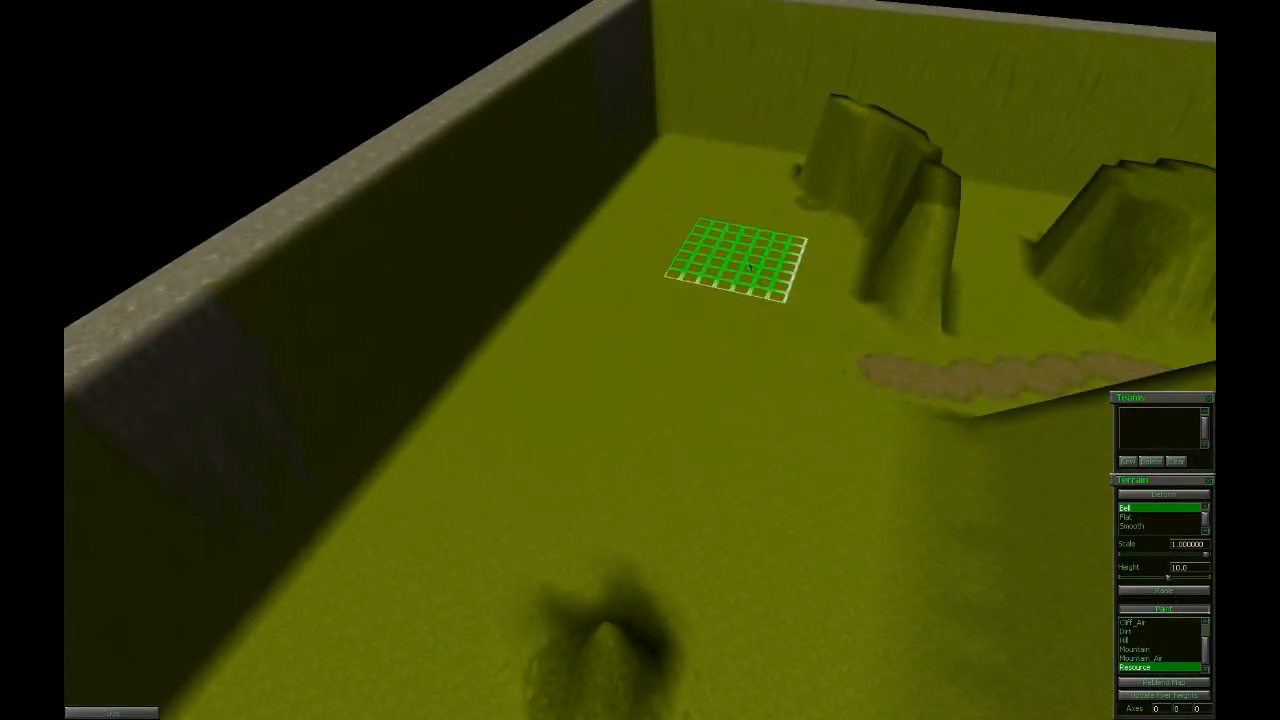
pyautogui.click(748, 241)
# Paint large Resource patches between the dark wall and the stepped ridge and in front of the near flat-topped mound.
pyautogui.press('a')
pyautogui.press('s')
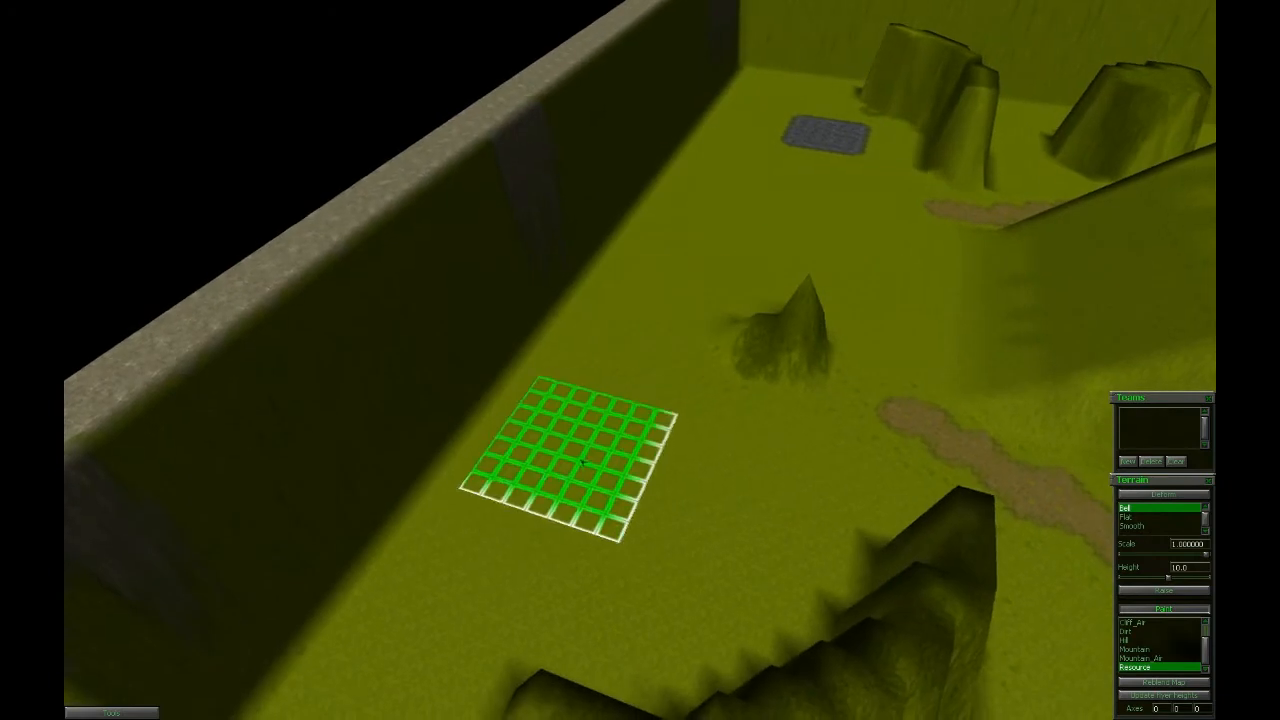
pyautogui.click(582, 520)
pyautogui.press('d')
pyautogui.press('s')
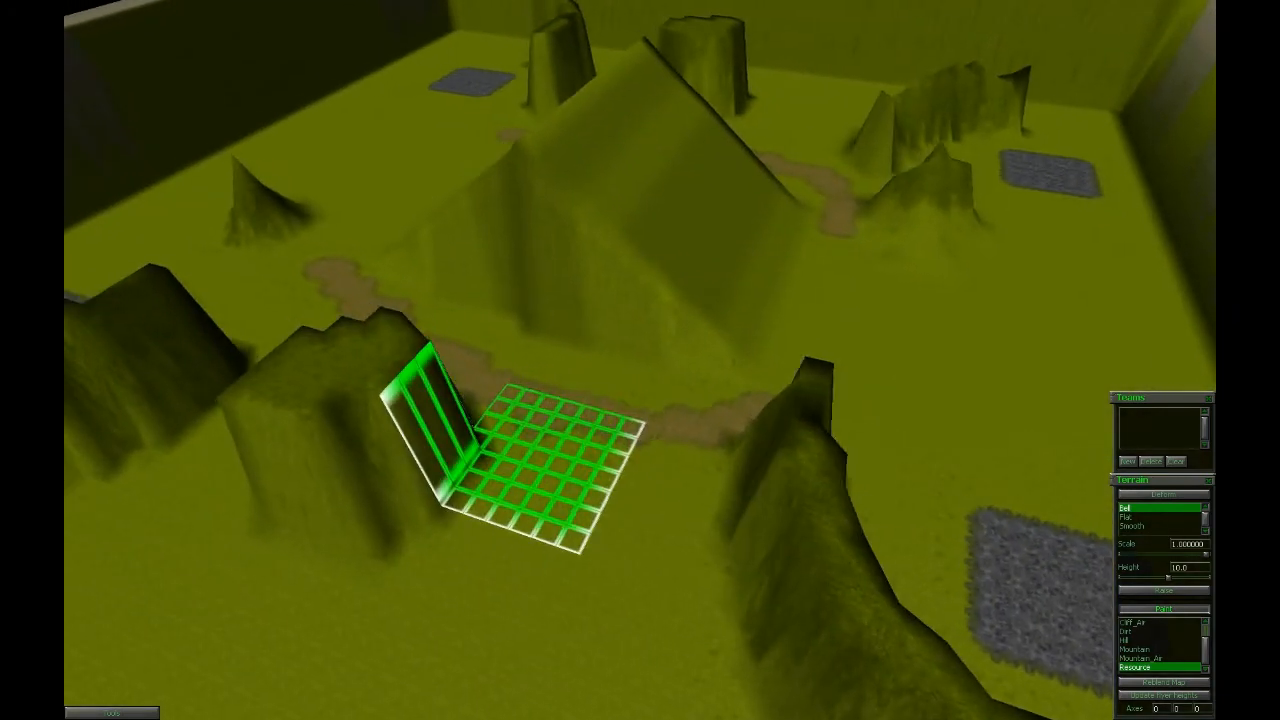
pyautogui.click(272, 617)
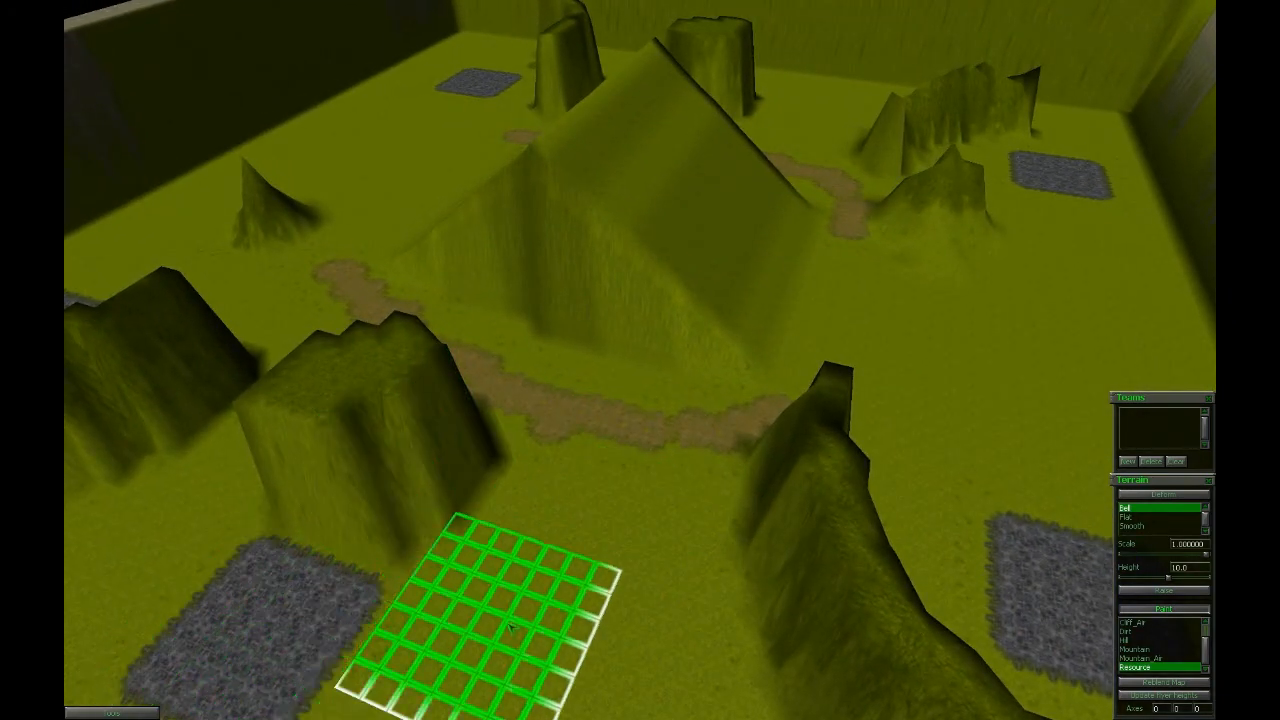
# Shrink the brush and paint a small Resource patch on each side of the far flat-topped mound.
pyautogui.press('w')
pyautogui.press('d')
pyautogui.press('w')
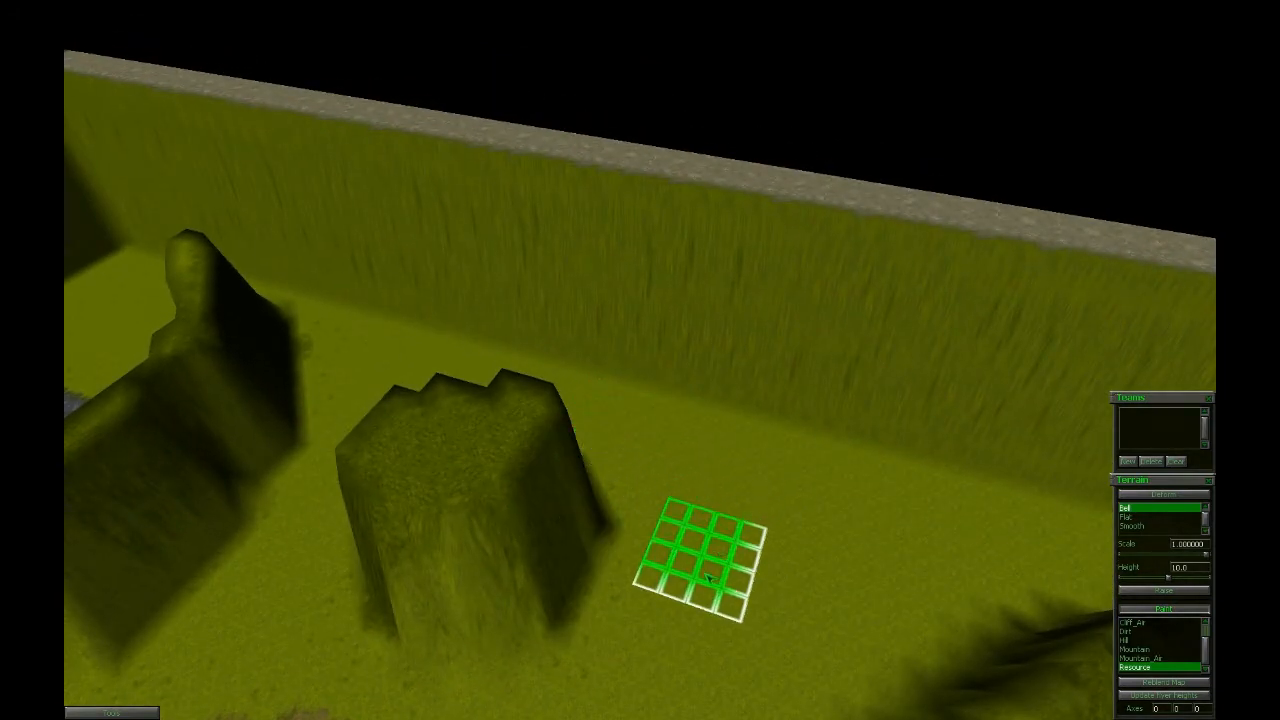
pyautogui.press('s')
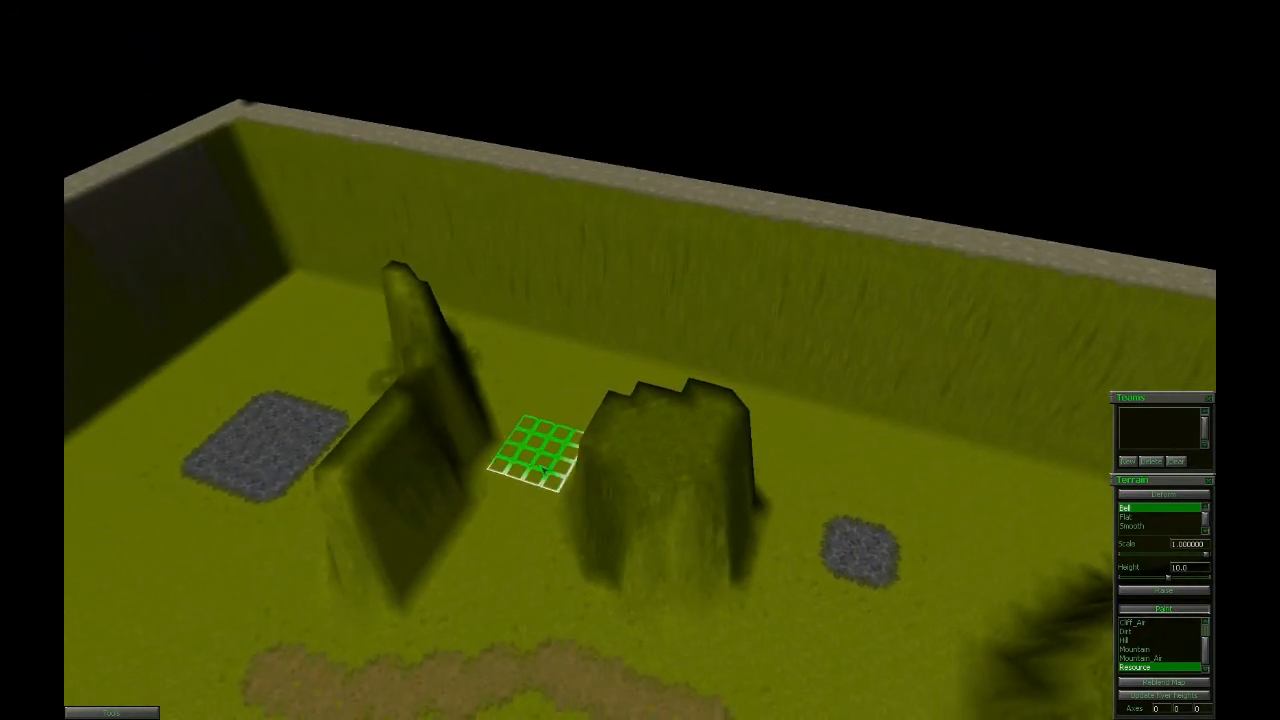
pyautogui.press('s')
pyautogui.press('w')
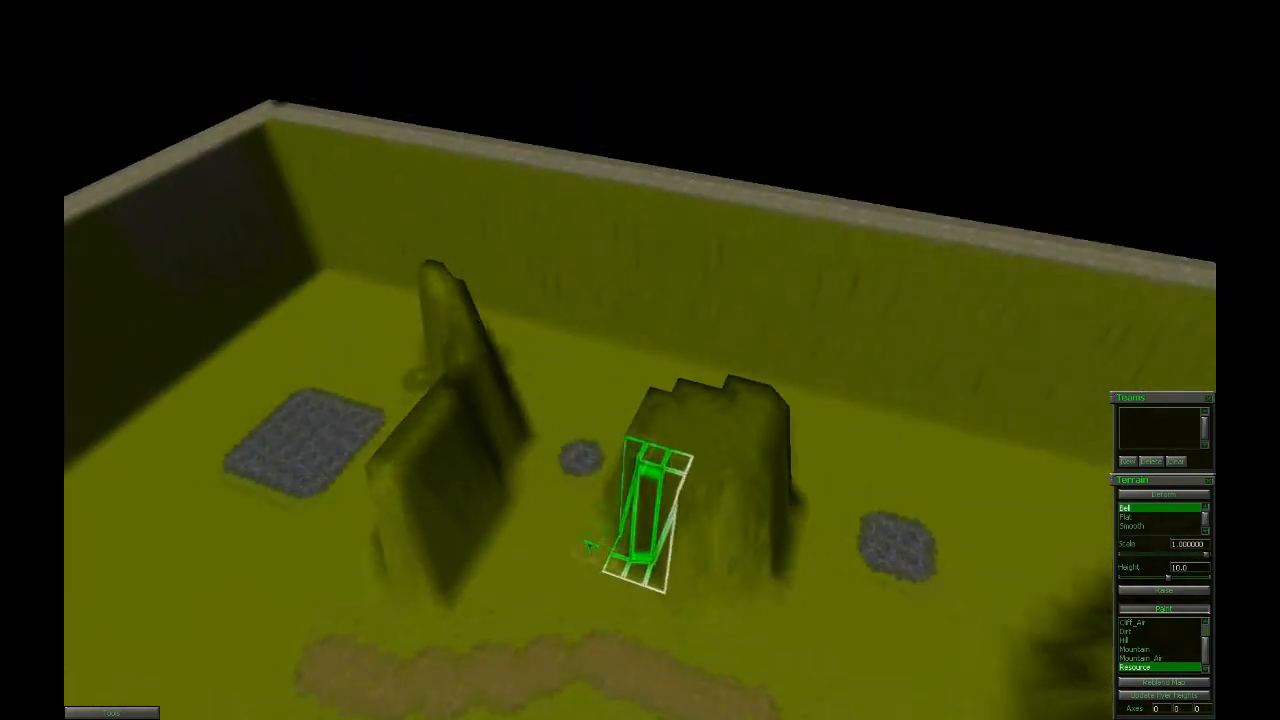
pyautogui.press('s')
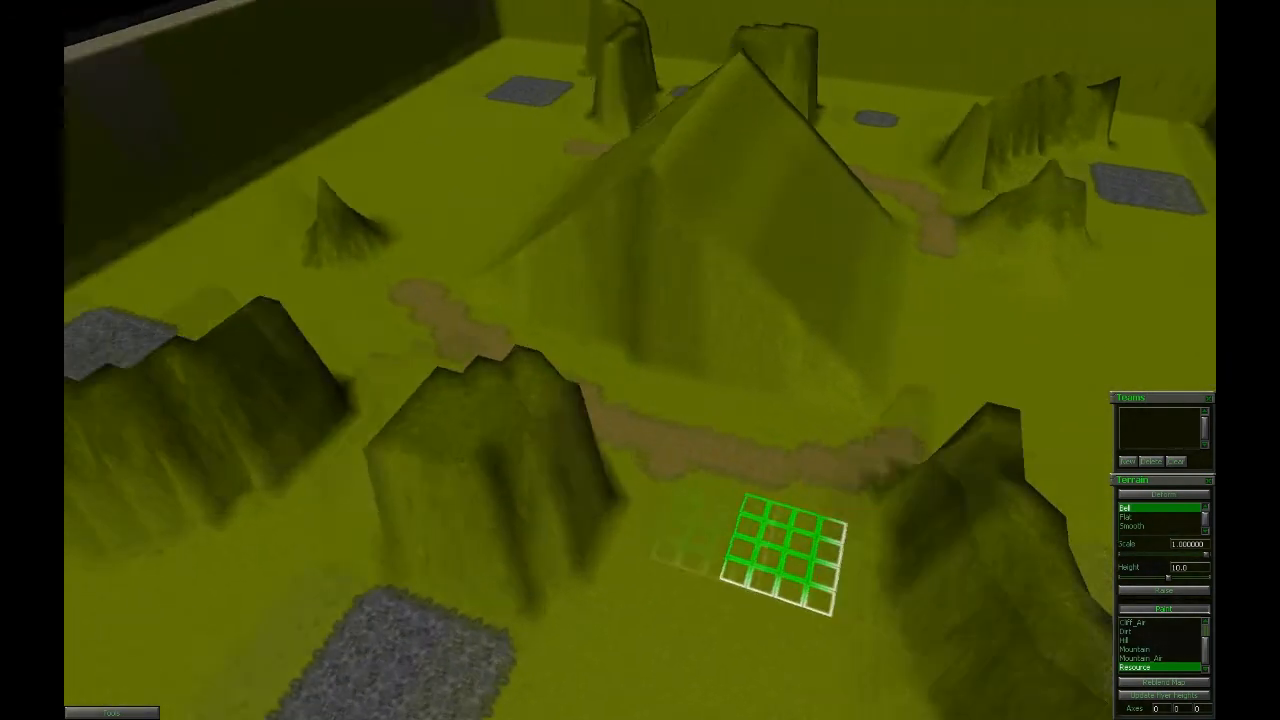
pyautogui.moveTo(783, 555)
pyautogui.mouseDown(button='middle')
pyautogui.moveTo(566, 414)
pyautogui.moveTo(149, 591)
pyautogui.moveTo(560, 277)
pyautogui.moveTo(335, 185)
pyautogui.mouseUp(button='middle')
pyautogui.moveTo(980, 376)
pyautogui.mouseDown(button='middle')
pyautogui.moveTo(172, 434)
pyautogui.moveTo(308, 477)
pyautogui.moveTo(454, 405)
pyautogui.moveTo(798, 168)
pyautogui.moveTo(930, 160)
pyautogui.moveTo(900, 350)
pyautogui.moveTo(640, 560)
pyautogui.moveTo(584, 432)
pyautogui.mouseUp(button='middle')
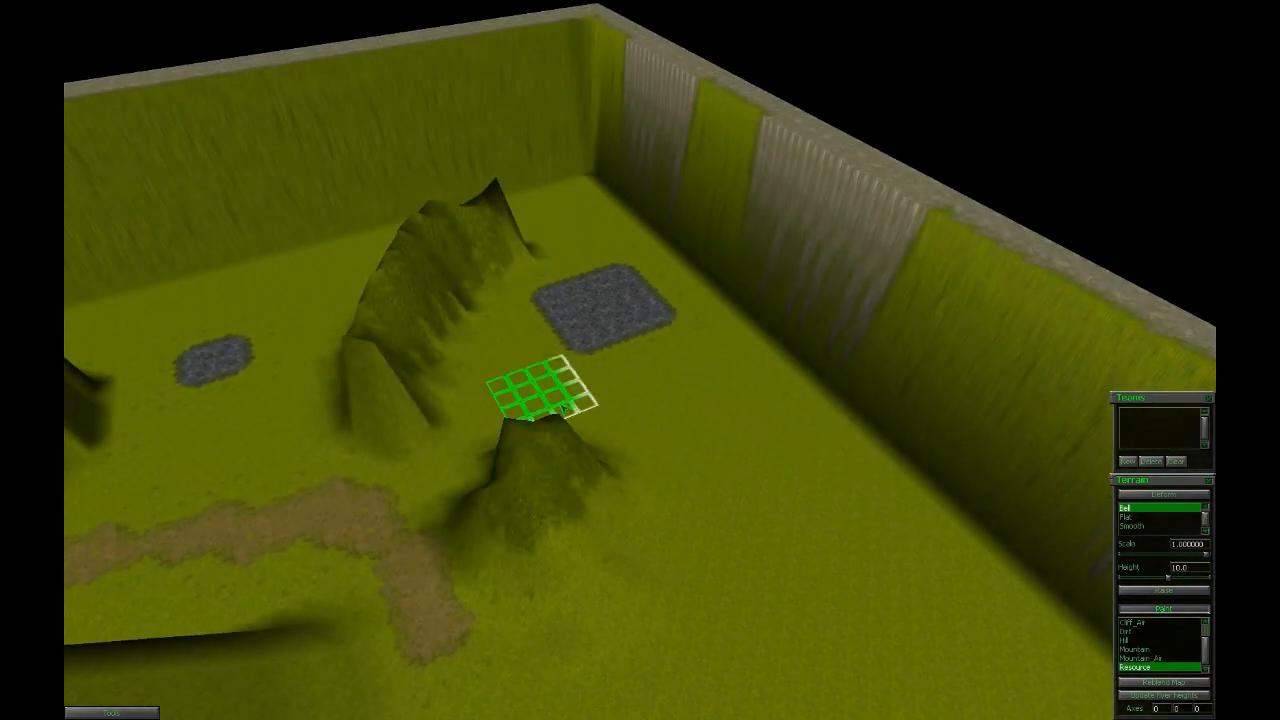
# Switch to the terrain overlay brush, try the decal blend mode and set it back to modulate.
pyautogui.moveTo(563, 355)
pyautogui.mouseDown(button='middle')
pyautogui.moveTo(451, 229)
pyautogui.moveTo(560, 334)
pyautogui.moveTo(760, 263)
pyautogui.moveTo(562, 312)
pyautogui.mouseUp(button='middle')
pyautogui.press('Left')
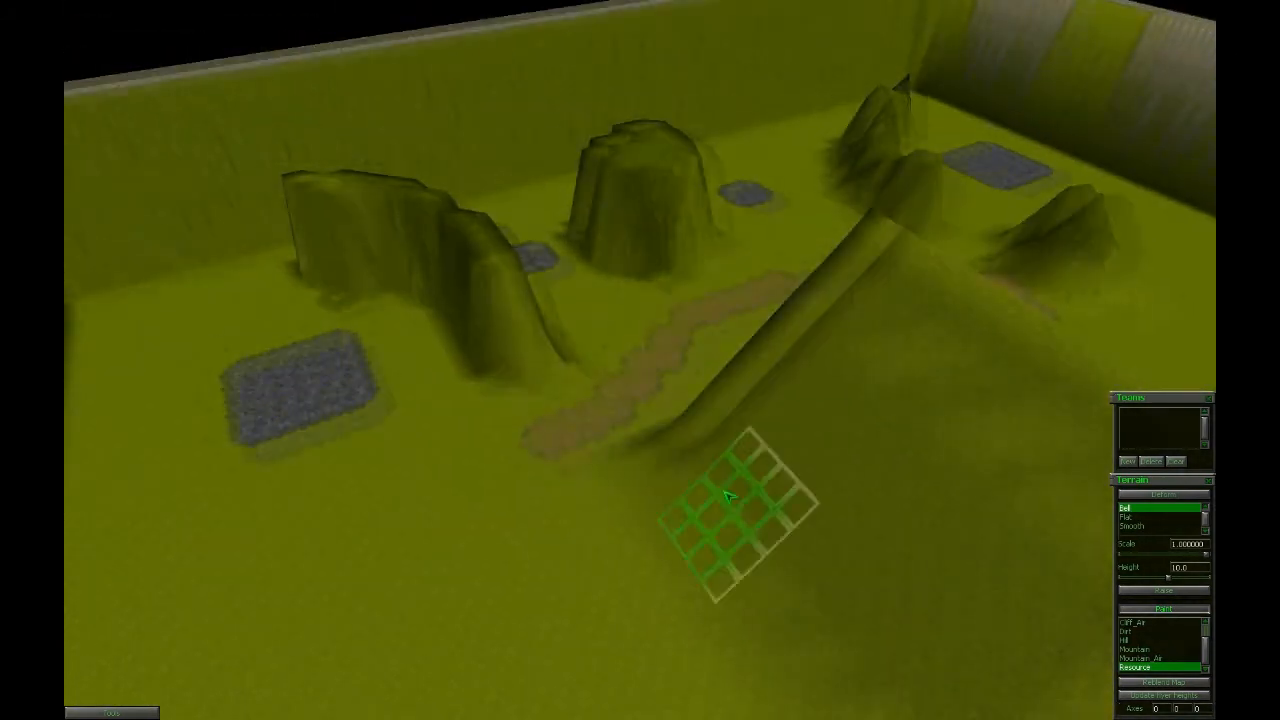
pyautogui.press('Down')
pyautogui.moveTo(733, 511)
pyautogui.mouseDown(button='middle')
pyautogui.moveTo(471, 500)
pyautogui.moveTo(645, 515)
pyautogui.mouseUp(button='middle')
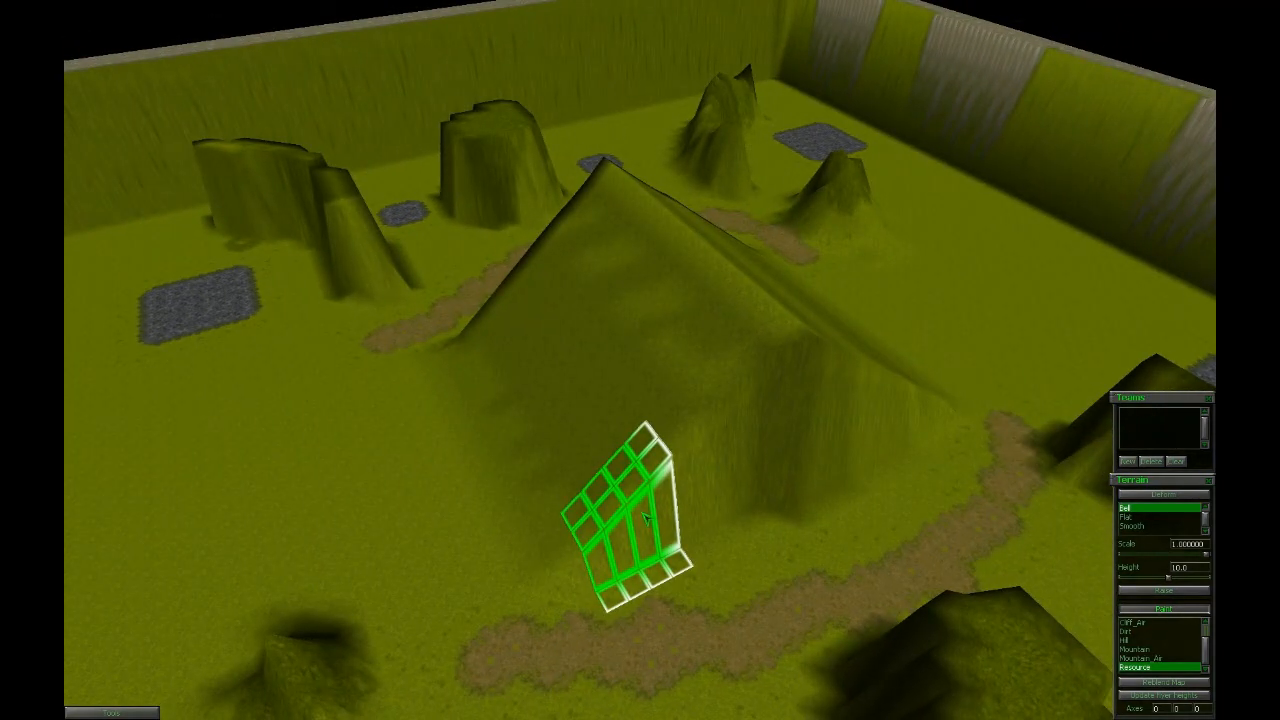
pyautogui.press('o')
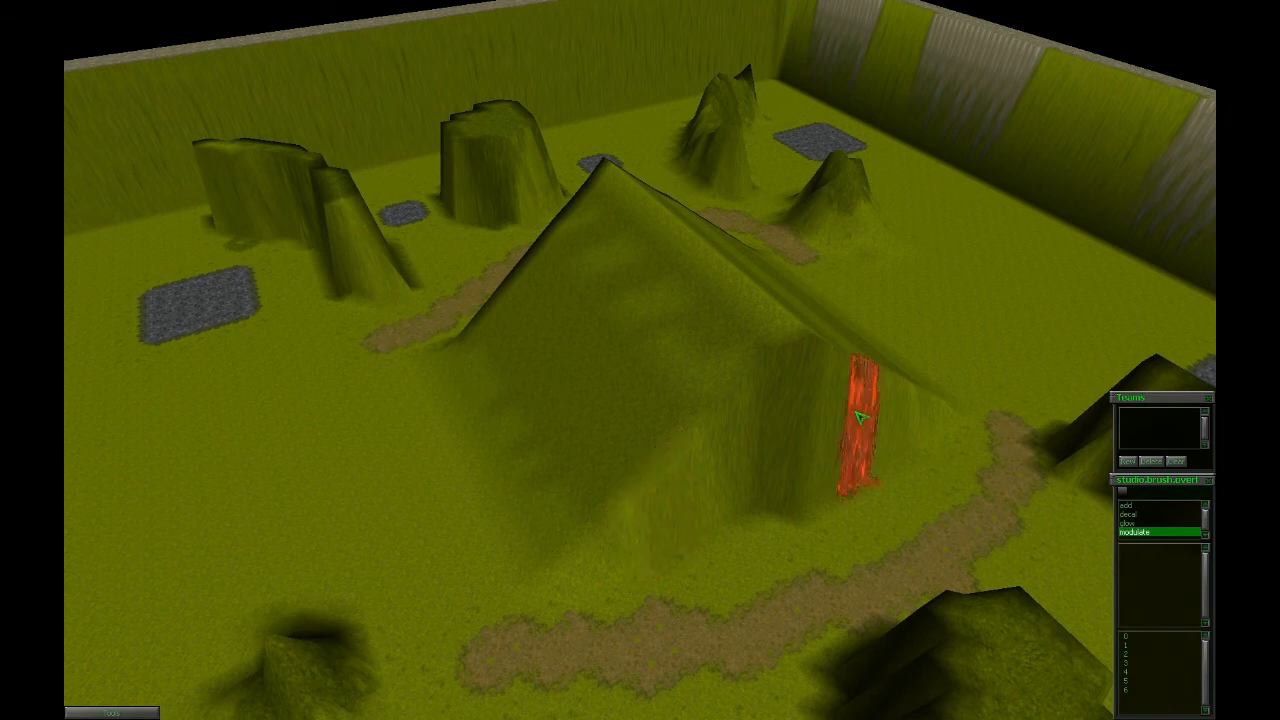
pyautogui.scroll(2, 857, 423)
pyautogui.press('Up')
pyautogui.press('Right')
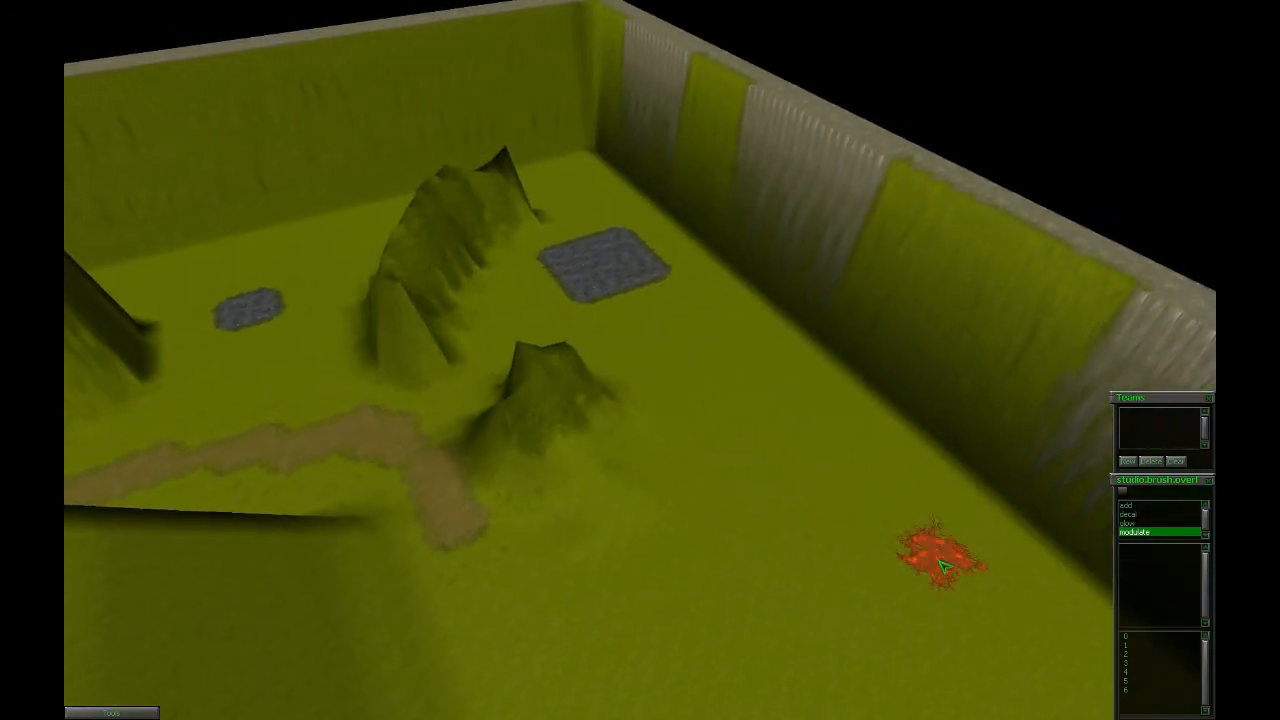
pyautogui.click(1150, 514)
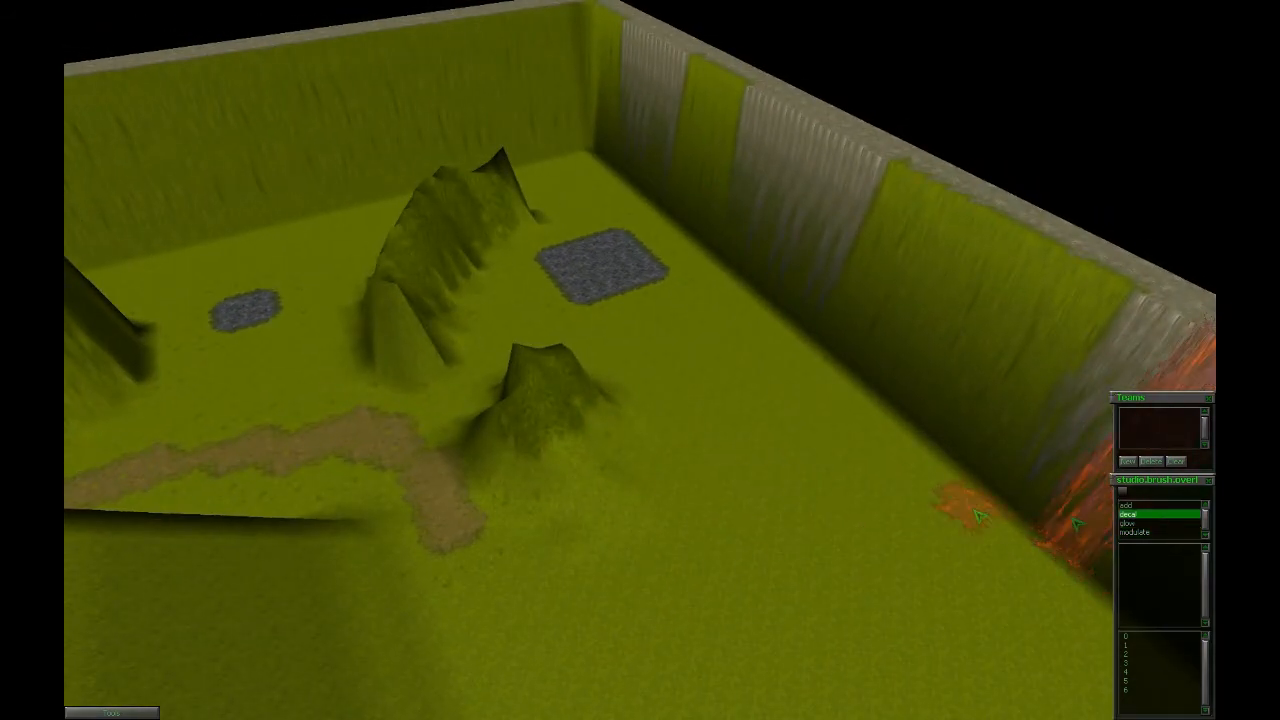
pyautogui.click(1150, 532)
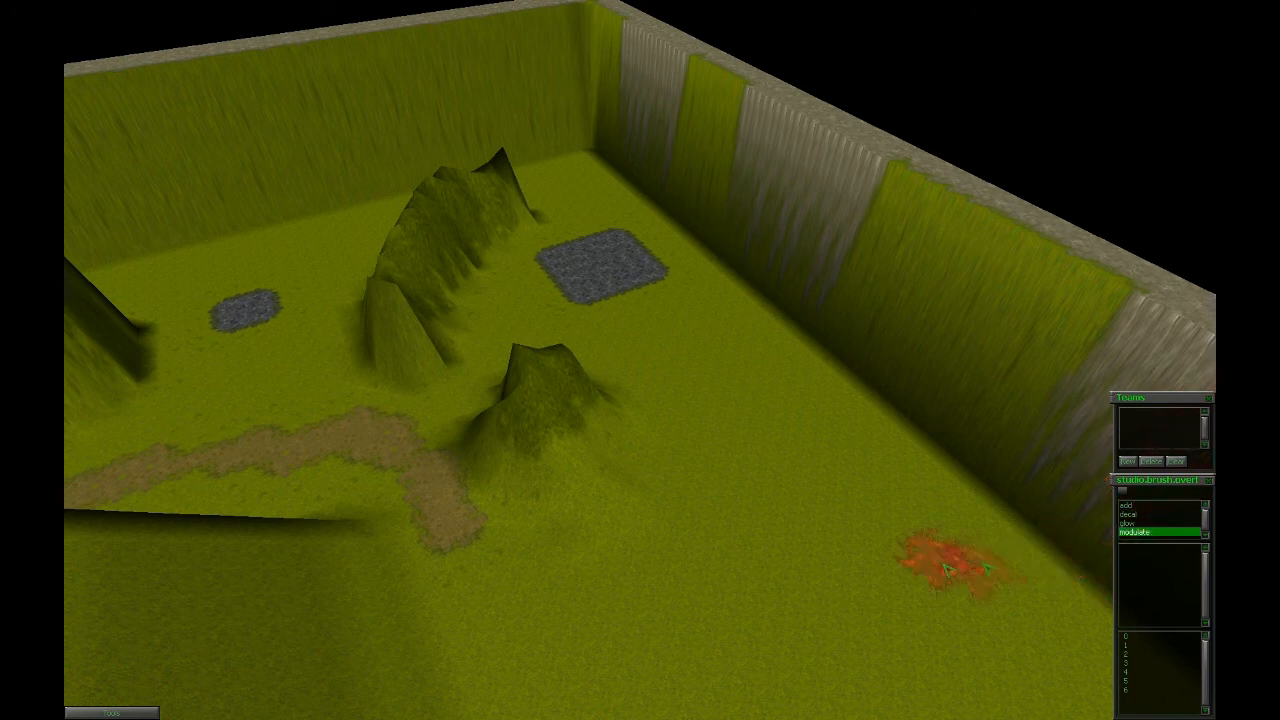
# Choose overlay texture 1 and stamp it on two slopes of the large central mountain with a 3 x 3 brush.
pyautogui.click(1139, 646)
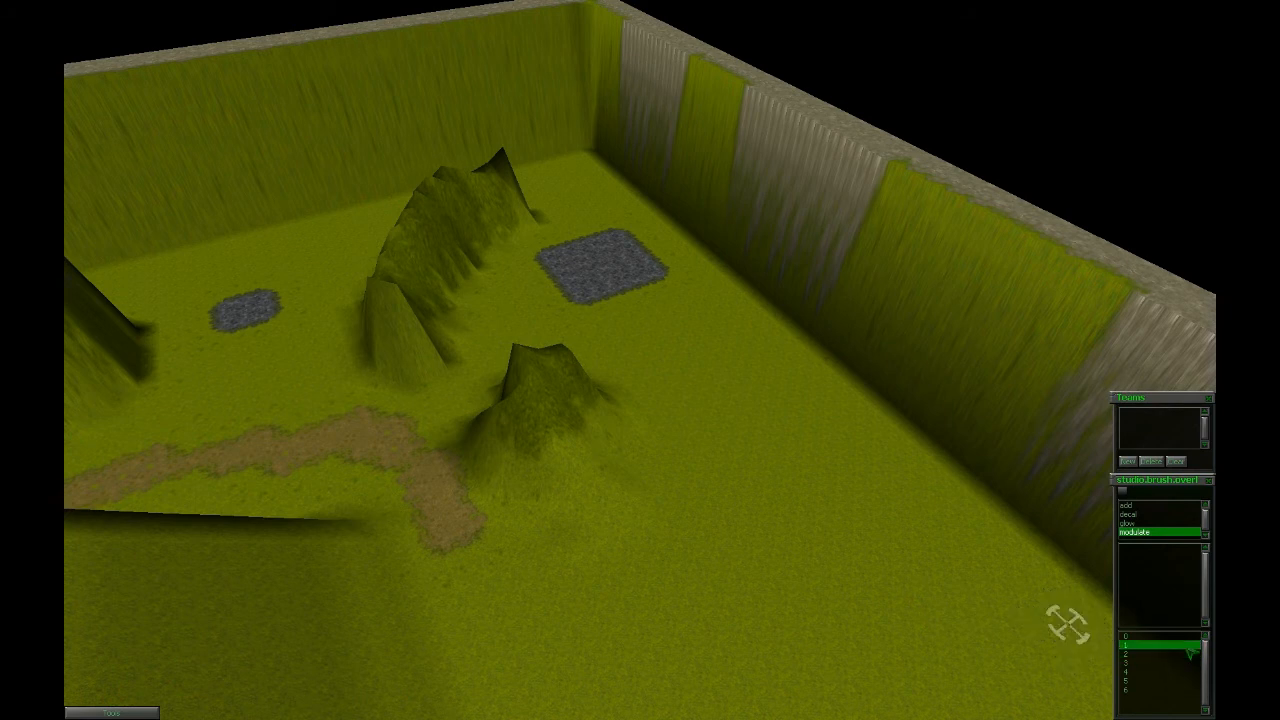
pyautogui.press('s')
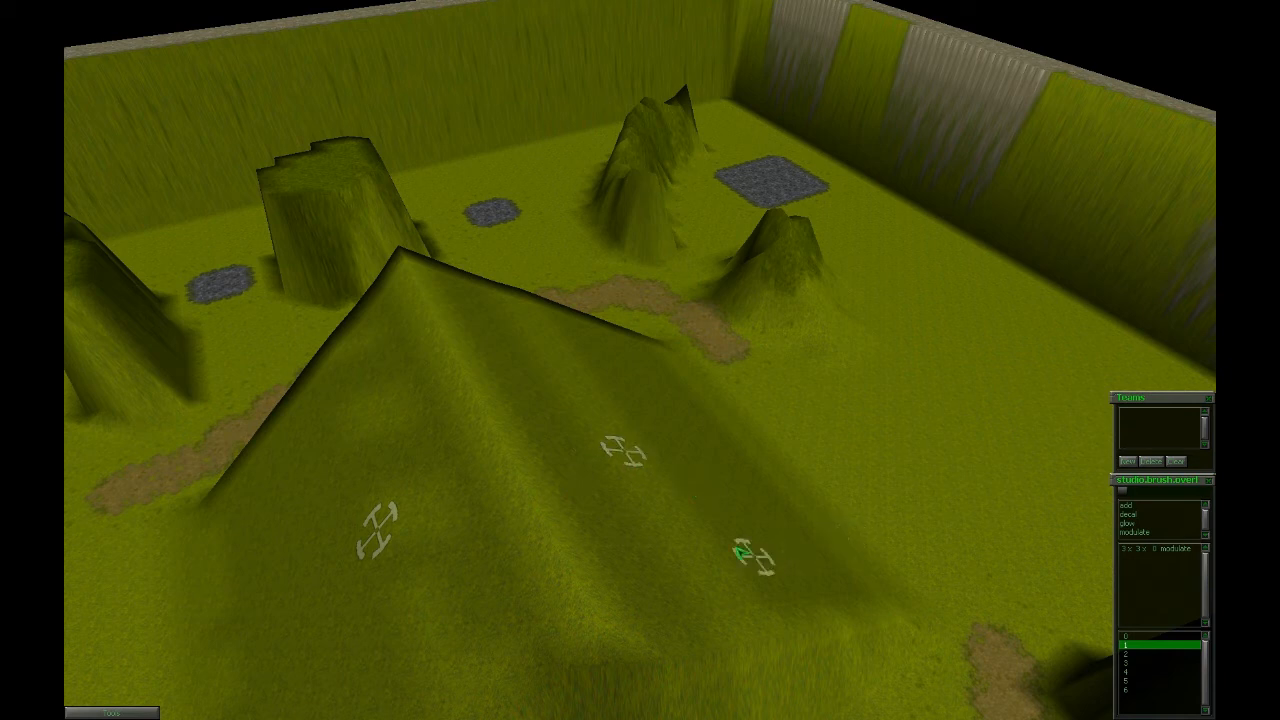
pyautogui.press('Left')
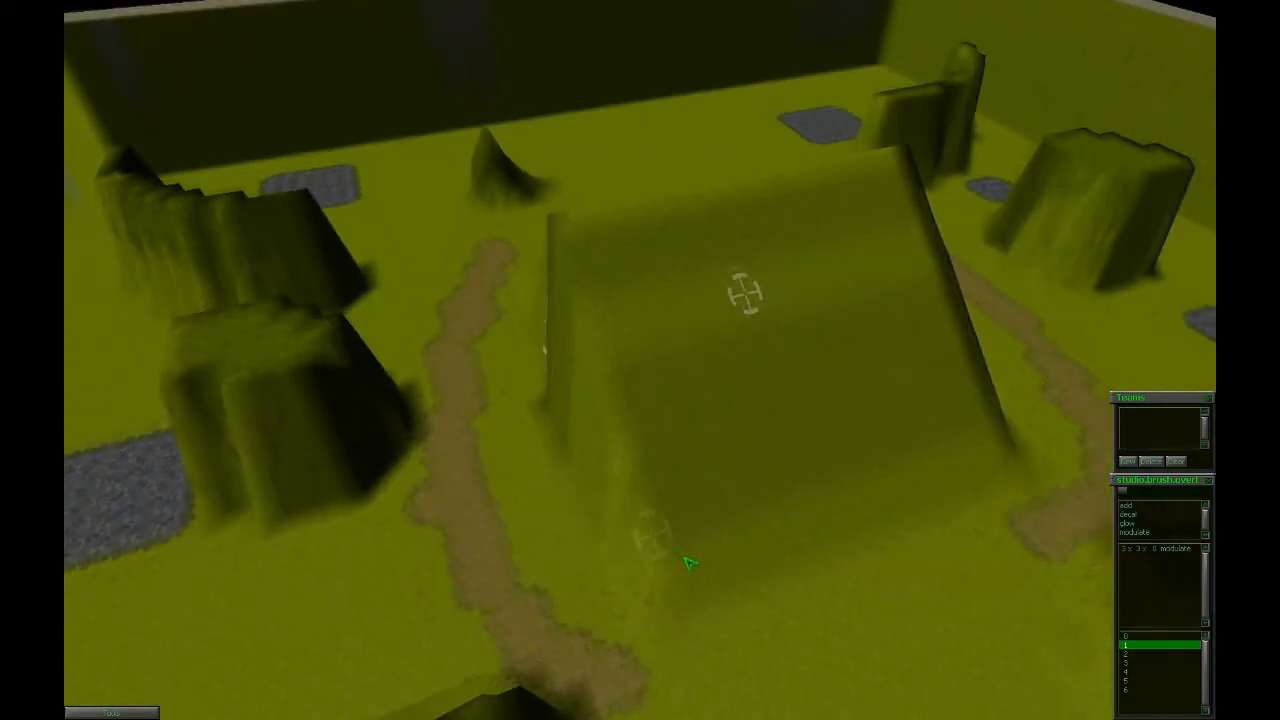
pyautogui.press('Left')
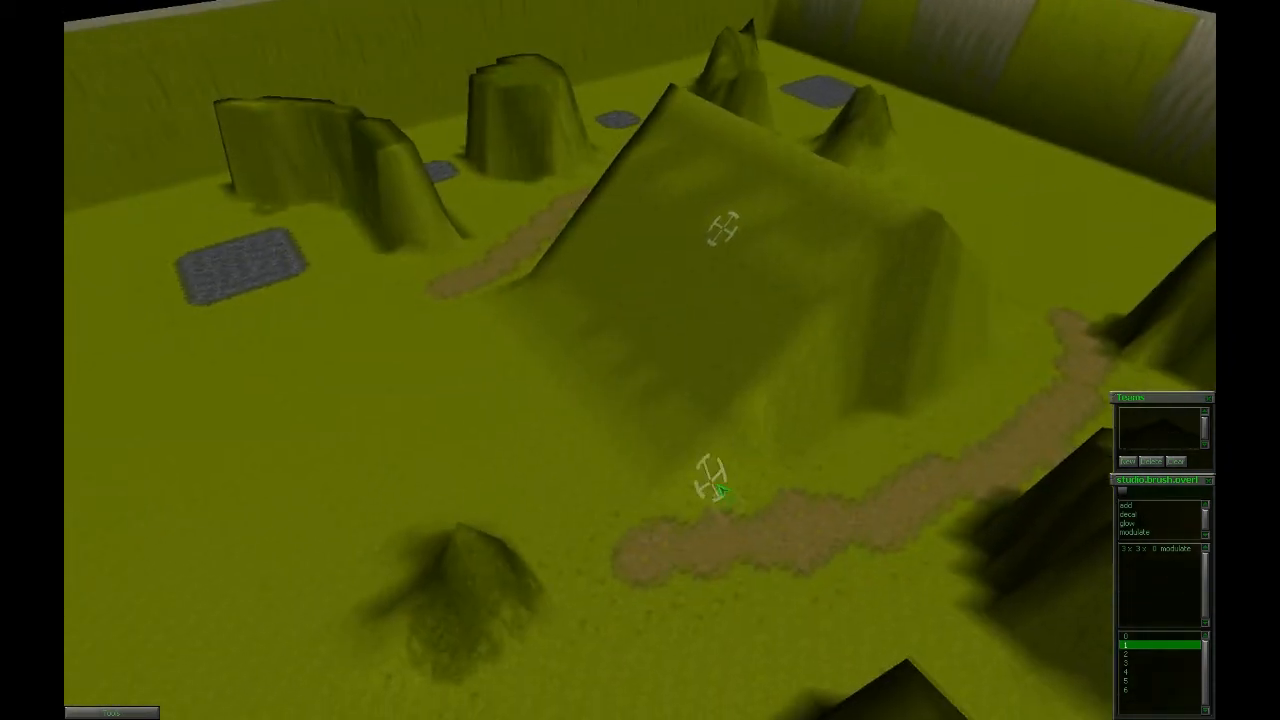
pyautogui.press('Left')
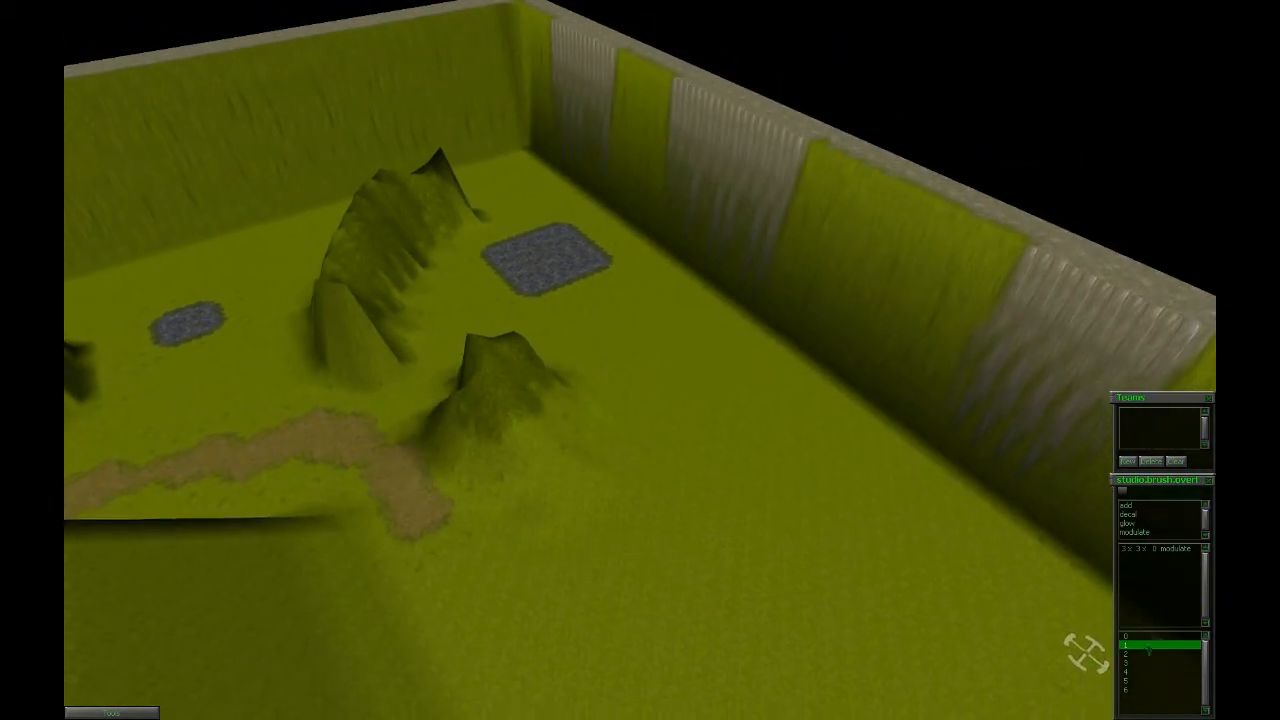
# Choose overlay texture 0, enlarge the brush to 5 x 5 and stamp it on the Resource patch near the far striped wall corner.
pyautogui.click(1152, 637)
pyautogui.scroll(5, 600, 423)
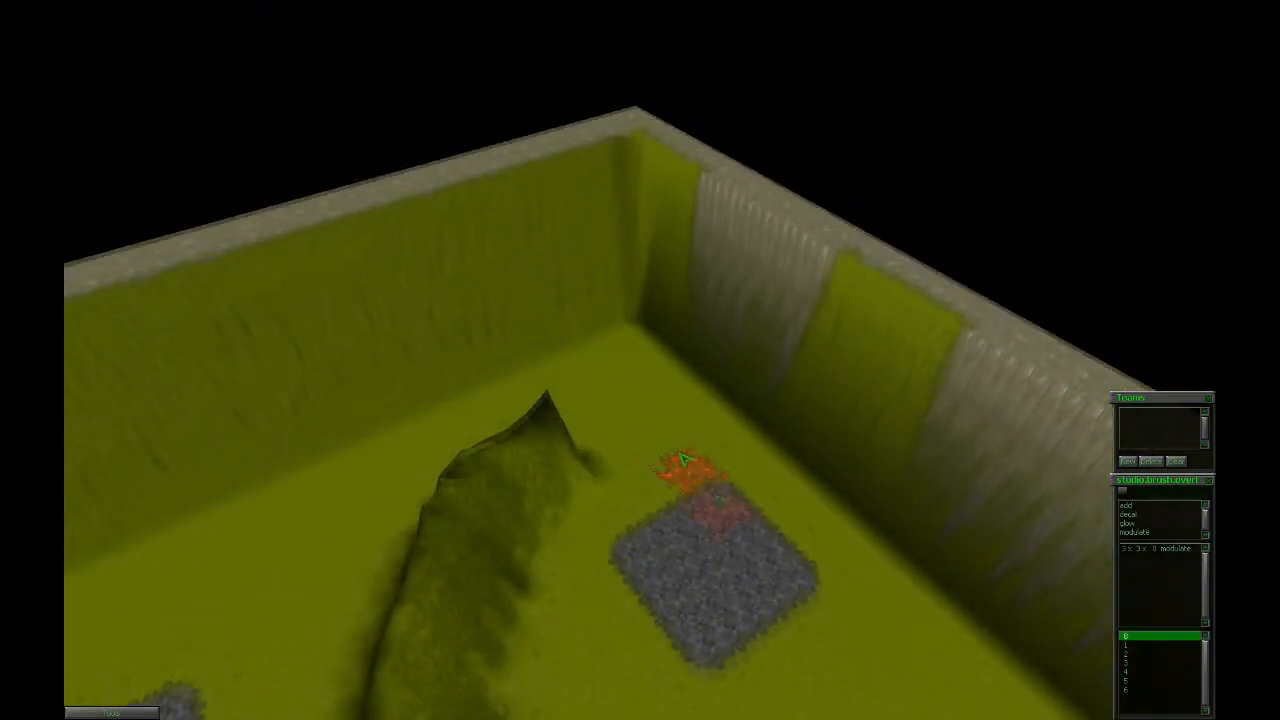
pyautogui.scroll(-3, 740, 545)
pyautogui.scroll(3, 708, 534)
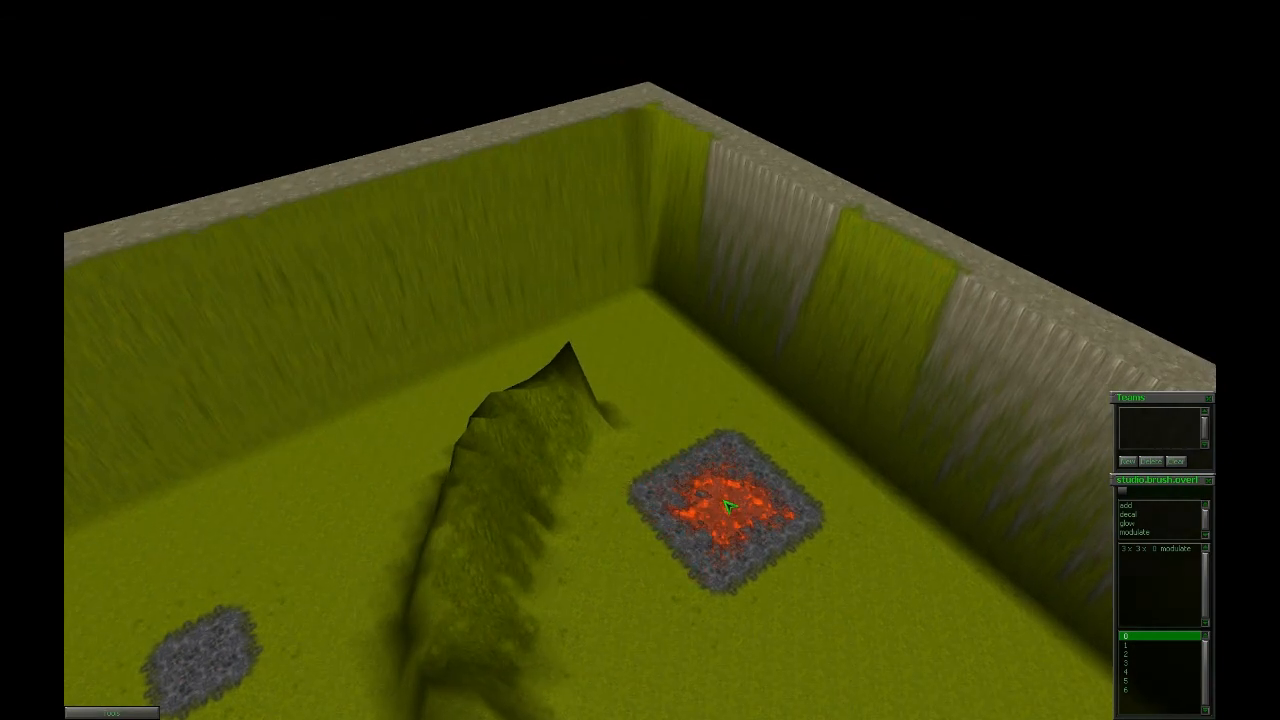
pyautogui.scroll(-3, 726, 507)
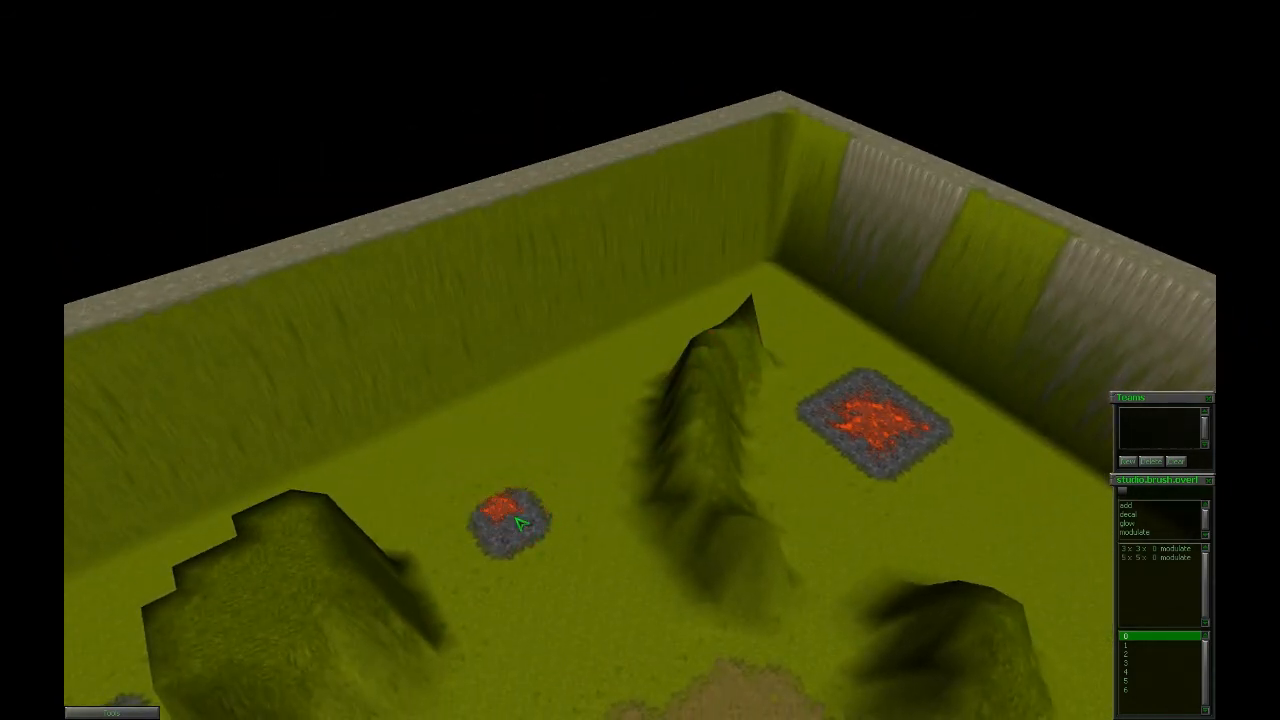
# Stamp overlay 0 at 2 x 2 size on the small Resource patches on both sides of the far flat-topped mound.
pyautogui.click(517, 523)
pyautogui.press('Left')
pyautogui.press('Down')
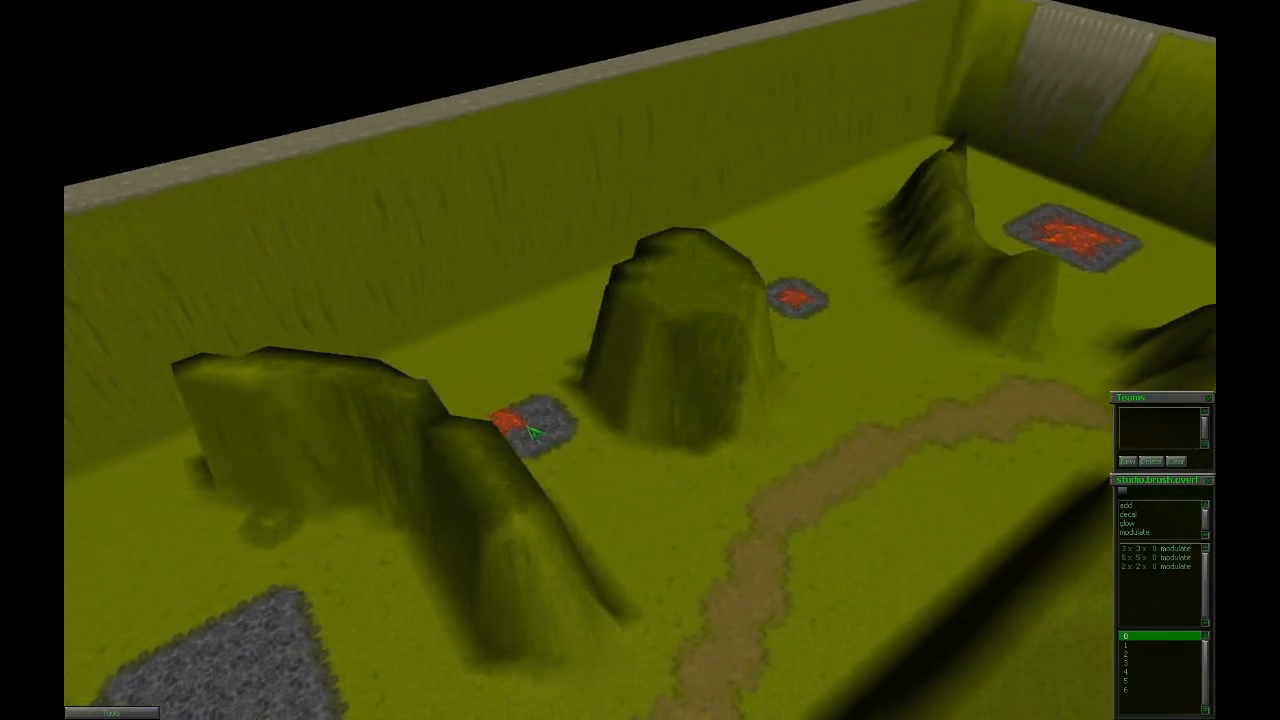
# Stamp overlay 0 on the Resource patches behind the curved ridge and beside the long jagged ridge.
pyautogui.press('Down')
pyautogui.press('Right')
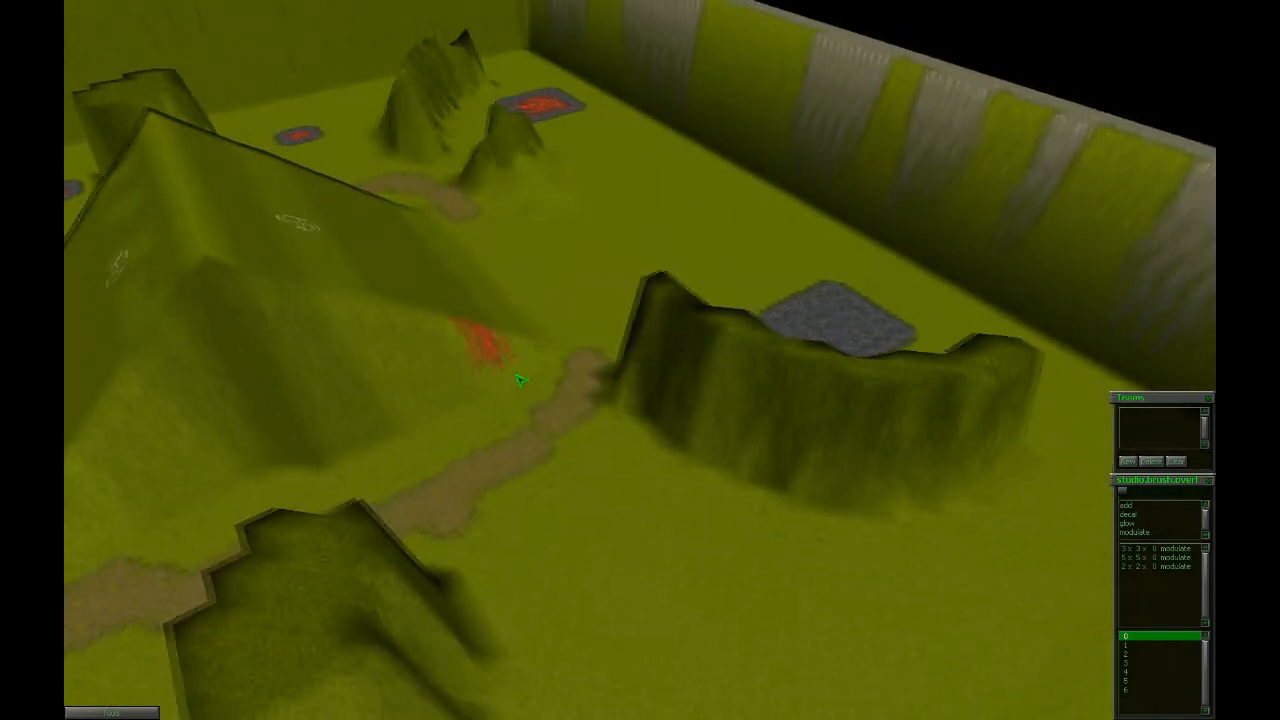
pyautogui.press('Up')
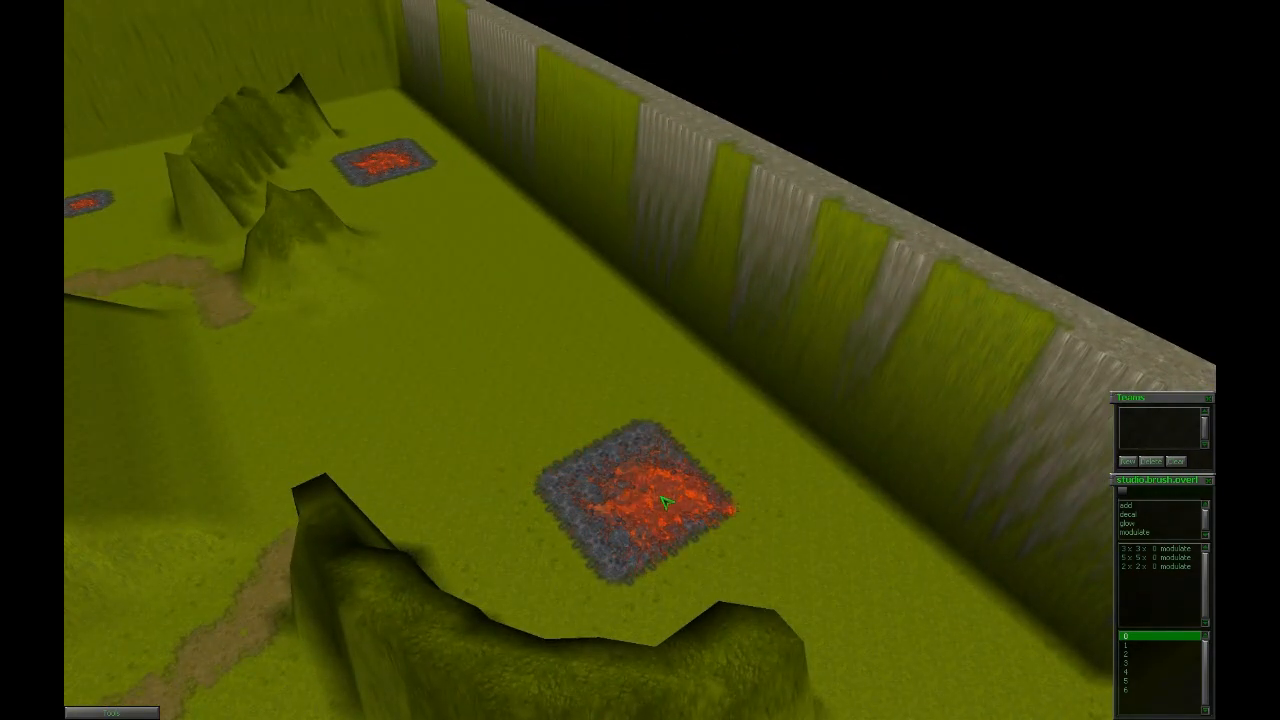
pyautogui.click(644, 500)
pyautogui.press('Down')
pyautogui.press('Left')
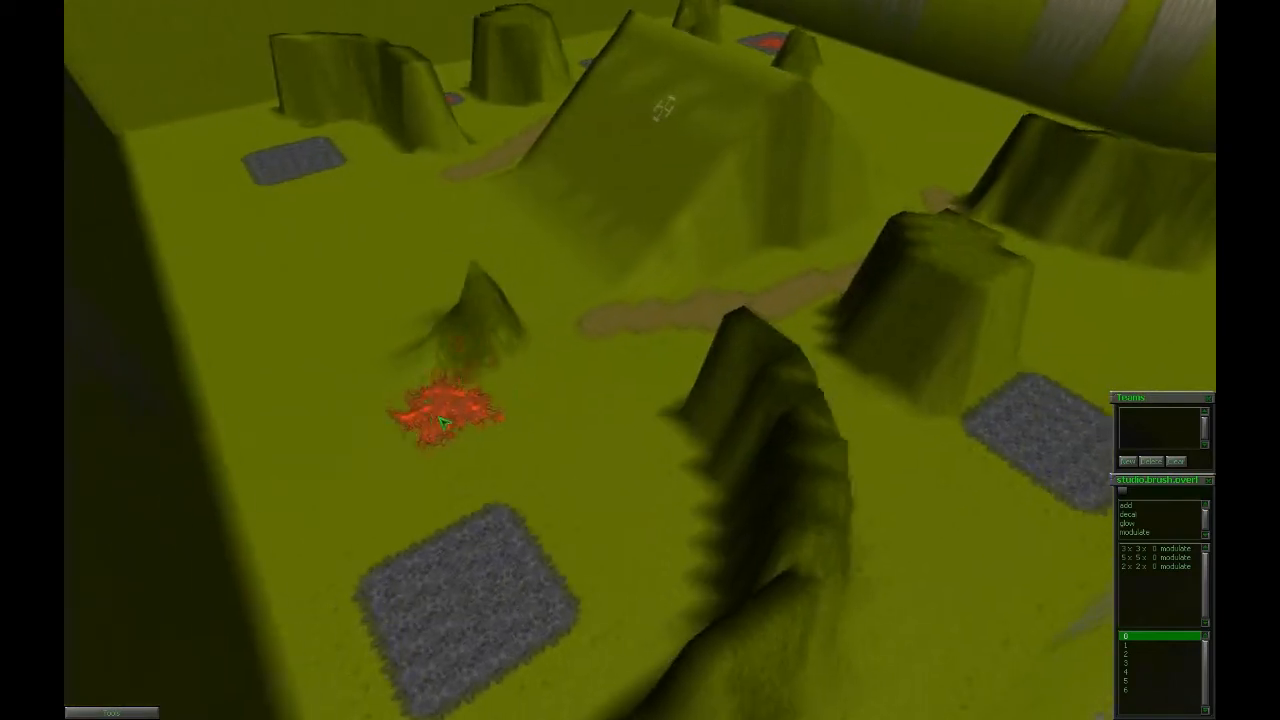
pyautogui.click(508, 588)
# Stamp four small overlay 0 spots on the patch by the near flat-topped mound and a large one beside the stepped ridge.
pyautogui.press('Up')
pyautogui.press('Right')
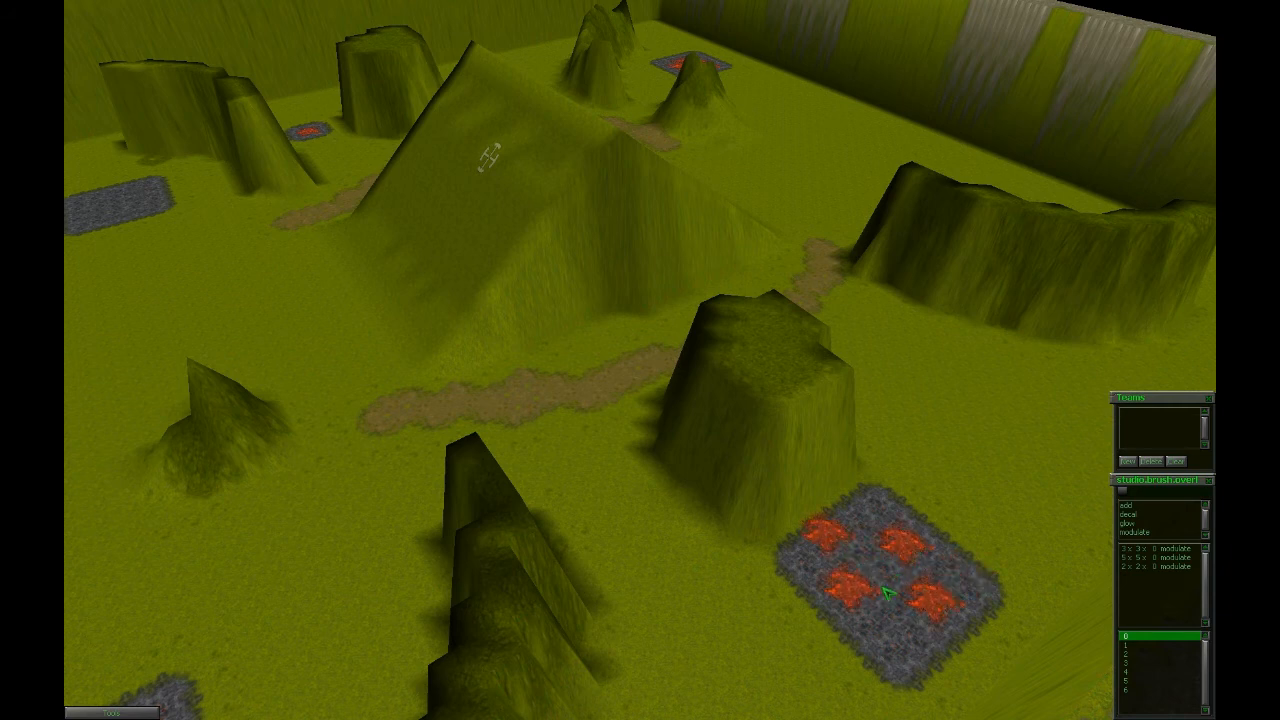
pyautogui.press('Left')
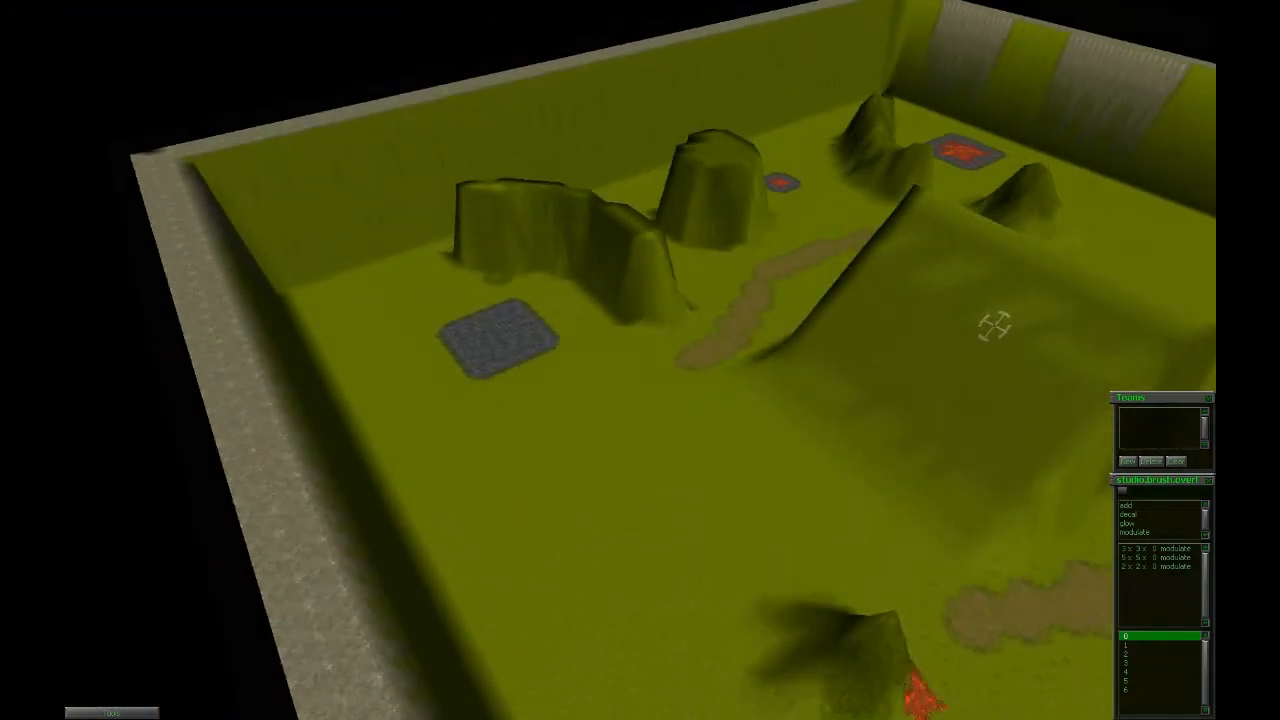
pyautogui.press('Up')
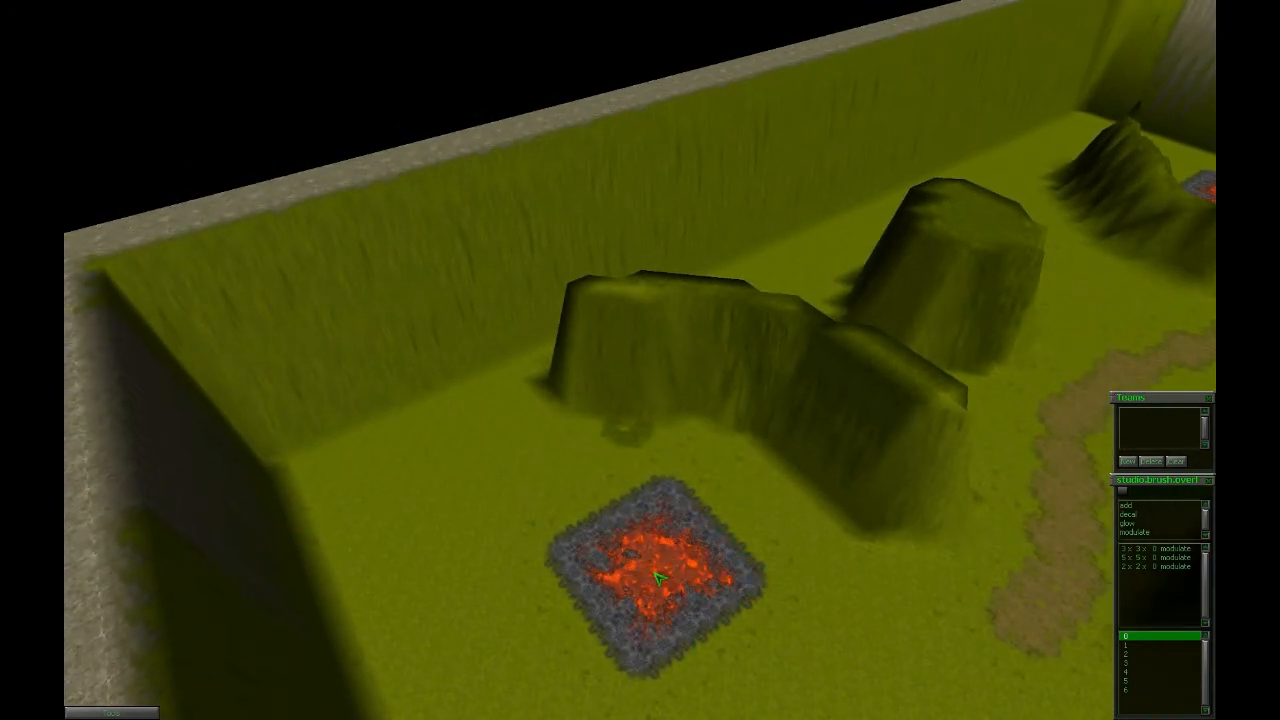
# Select the 5 x 5, 2 x 2 and 3 x 3 modulate overlay entries in turn and examine the stamped overlays around the map.
pyautogui.press('Right')
pyautogui.press('Down')
pyautogui.click(1140, 558)
pyautogui.press('Up')
pyautogui.press('Right')
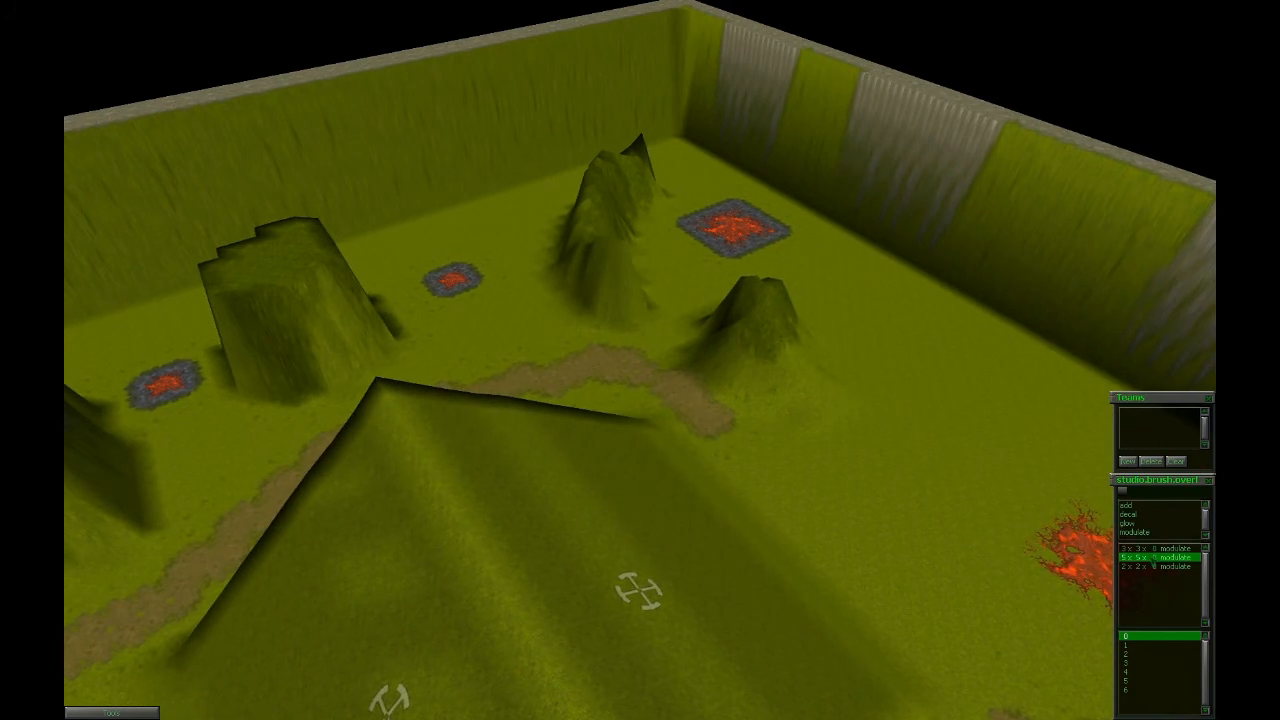
pyautogui.click(1161, 567)
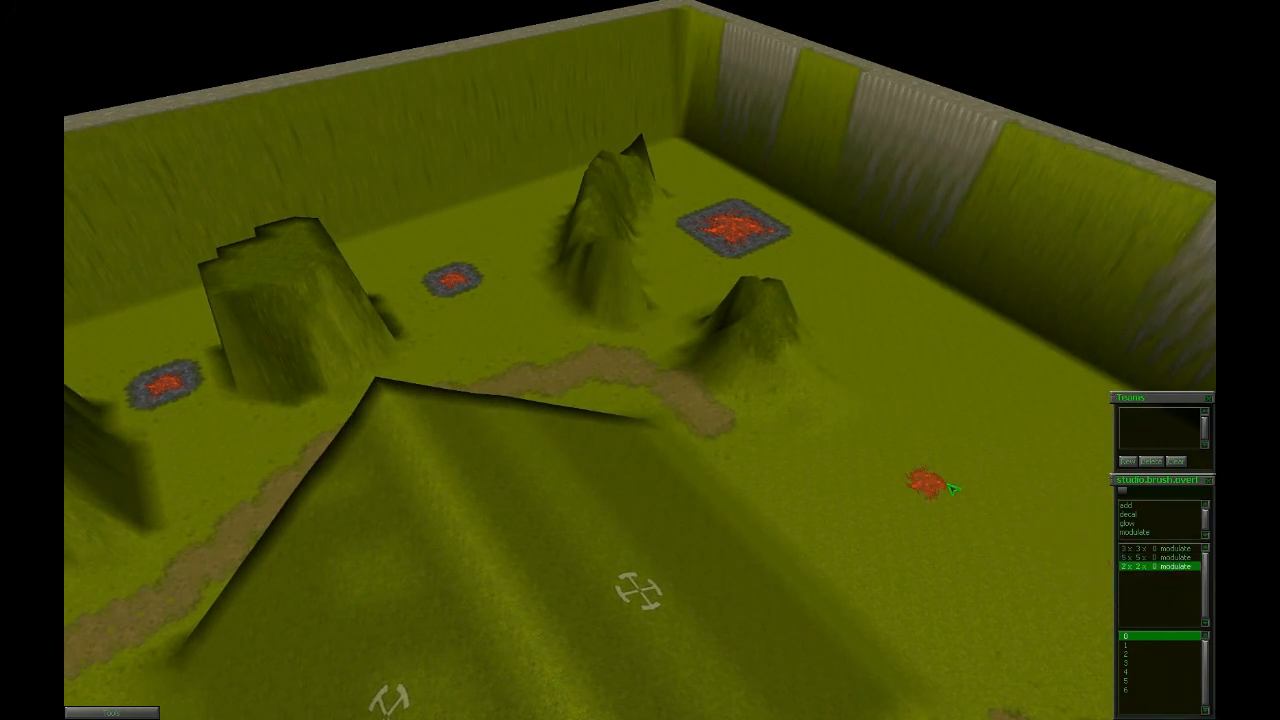
pyautogui.click(1185, 549)
pyautogui.press('Up')
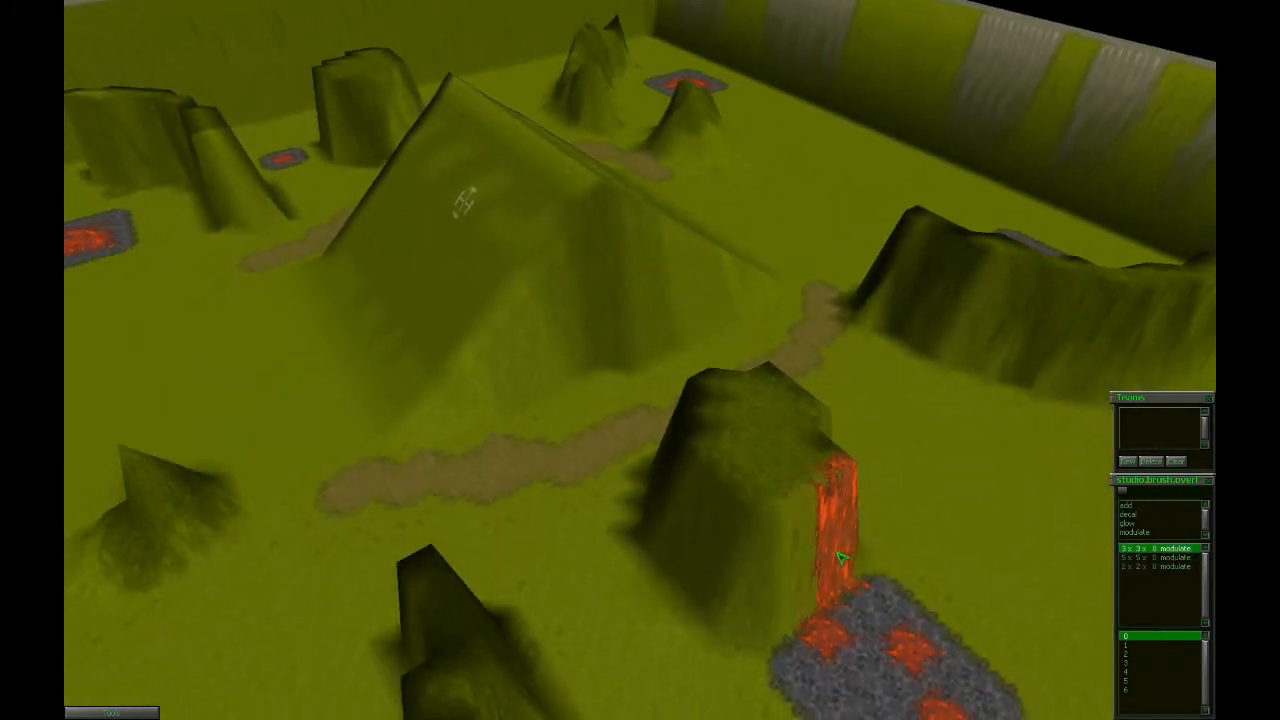
pyautogui.press('Down')
pyautogui.press('Left')
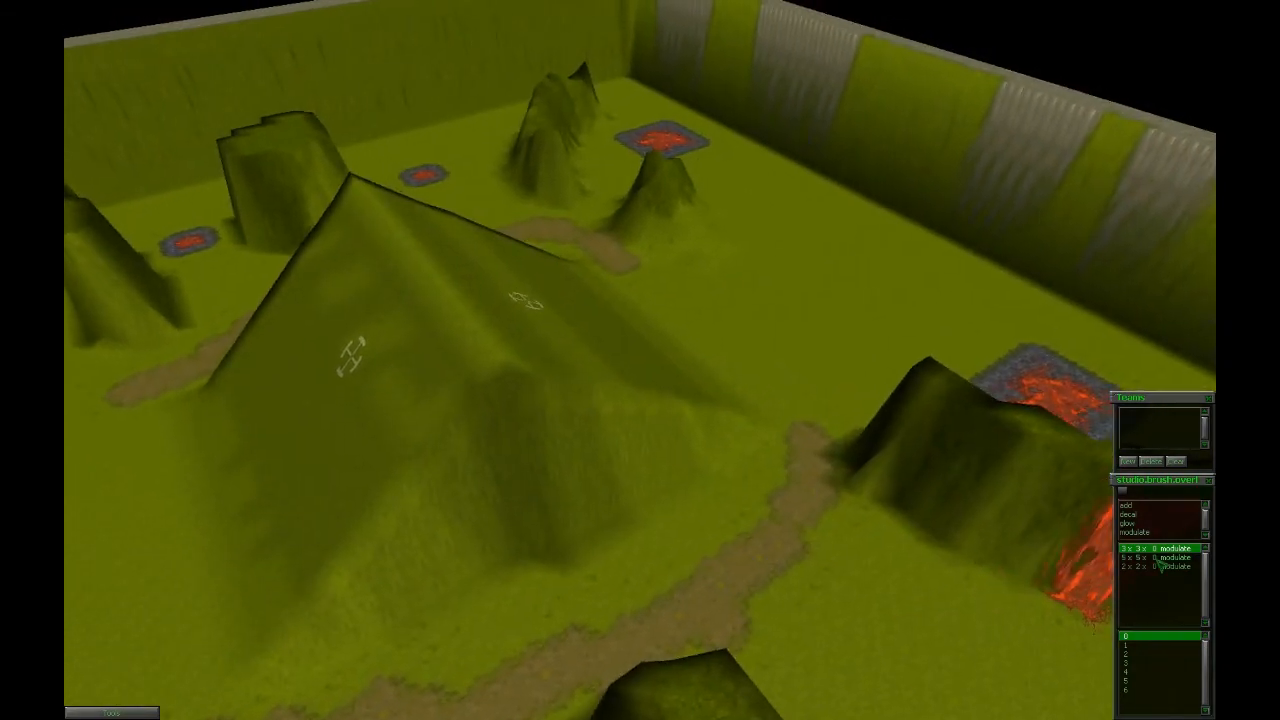
pyautogui.press('Up')
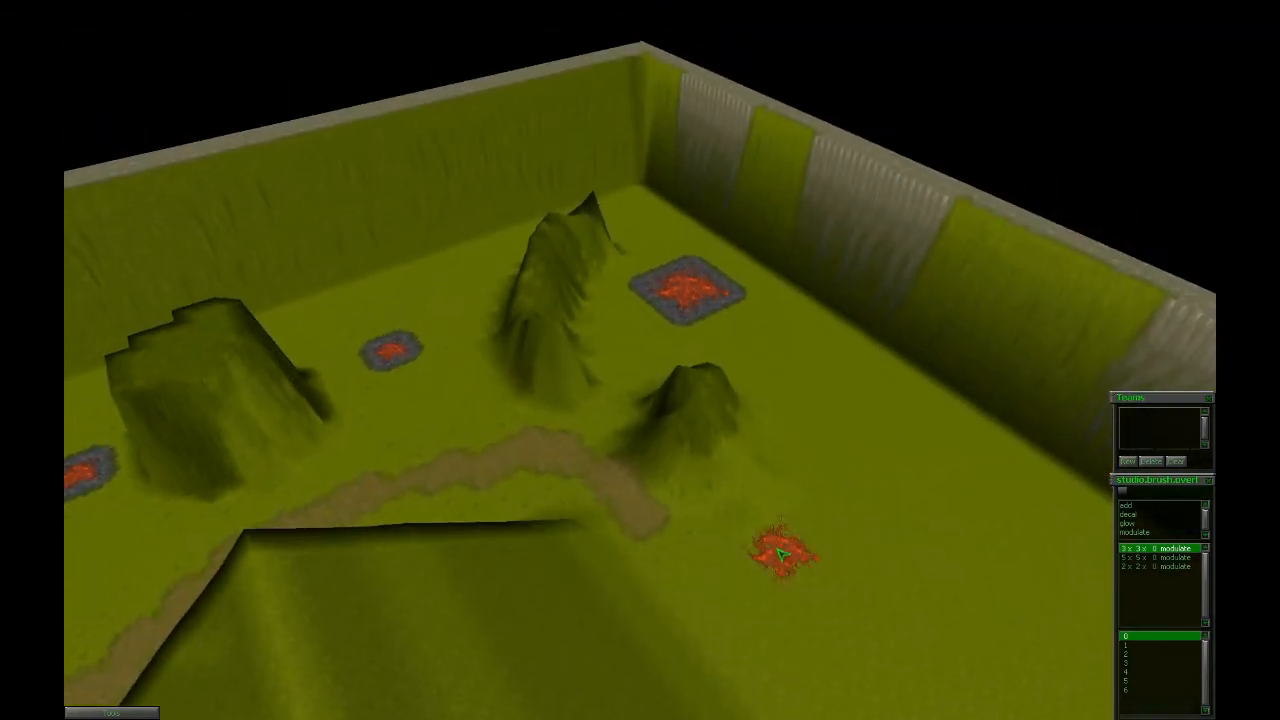
pyautogui.press('Down')
pyautogui.press('Left')
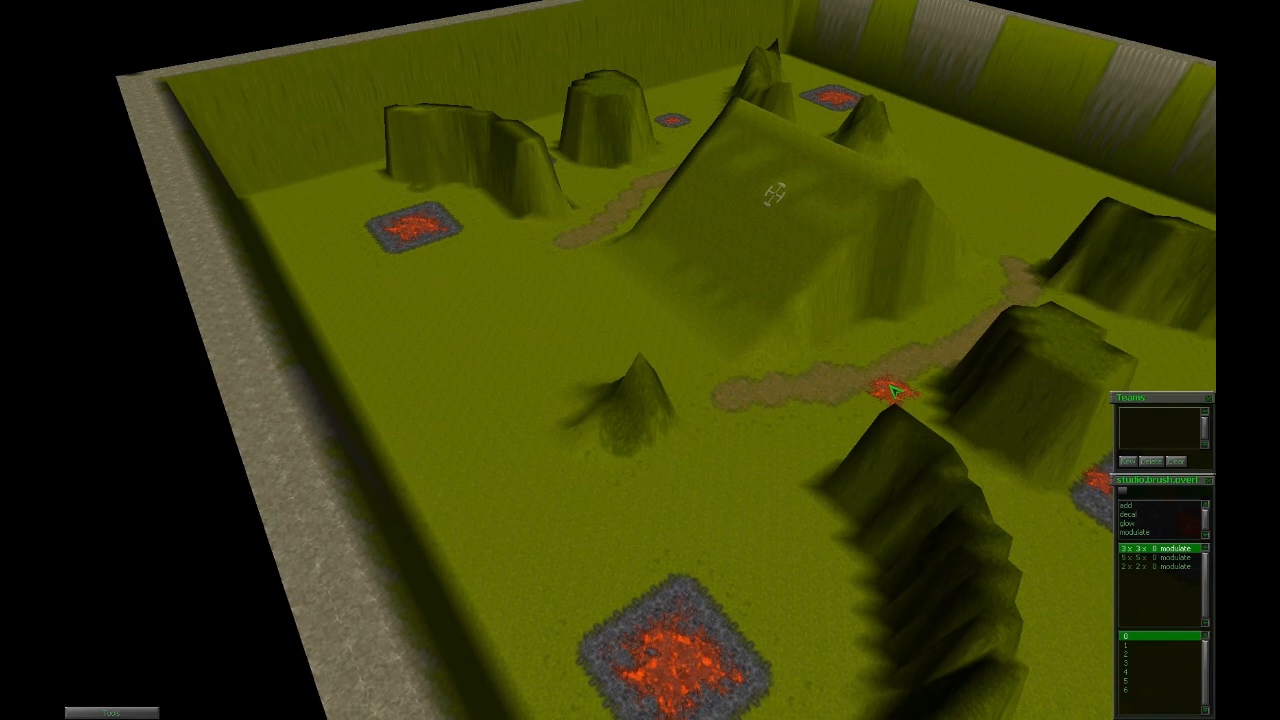
# Switch to the Terrain Color brush with Circle Gradient and set its first colour to blue with green 6 and blue 192.
pyautogui.press('c')
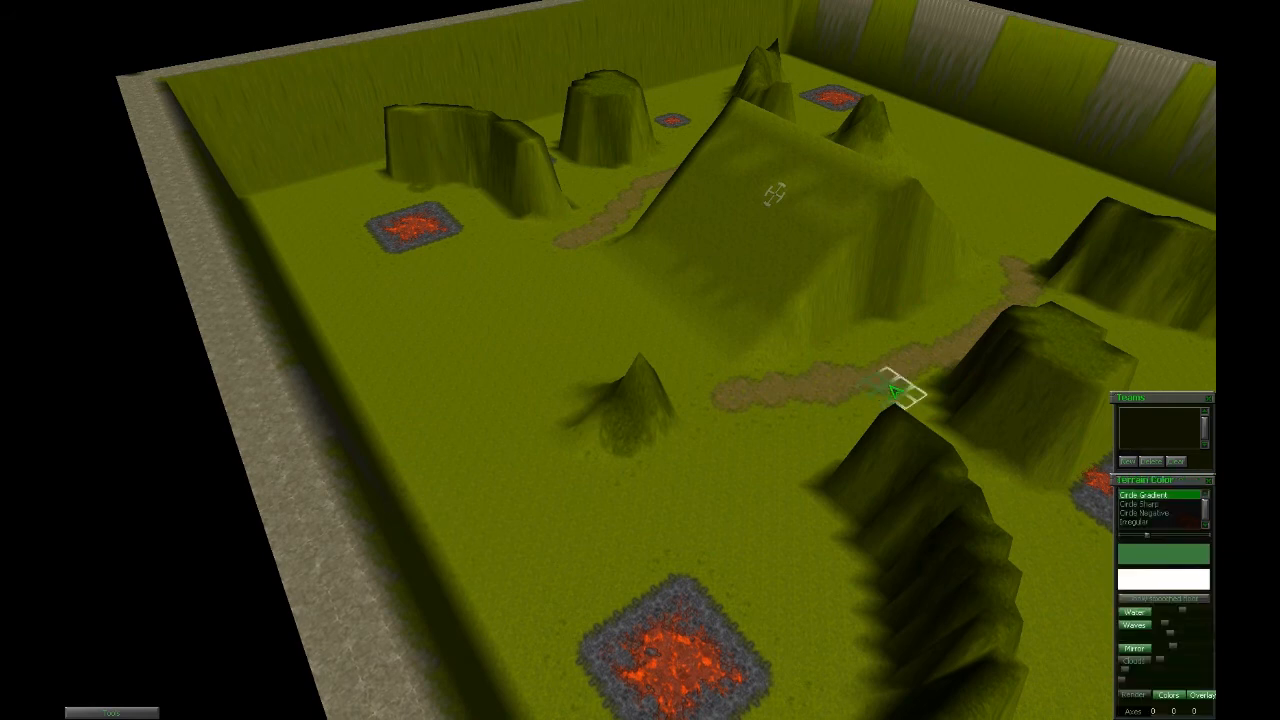
pyautogui.press('Up')
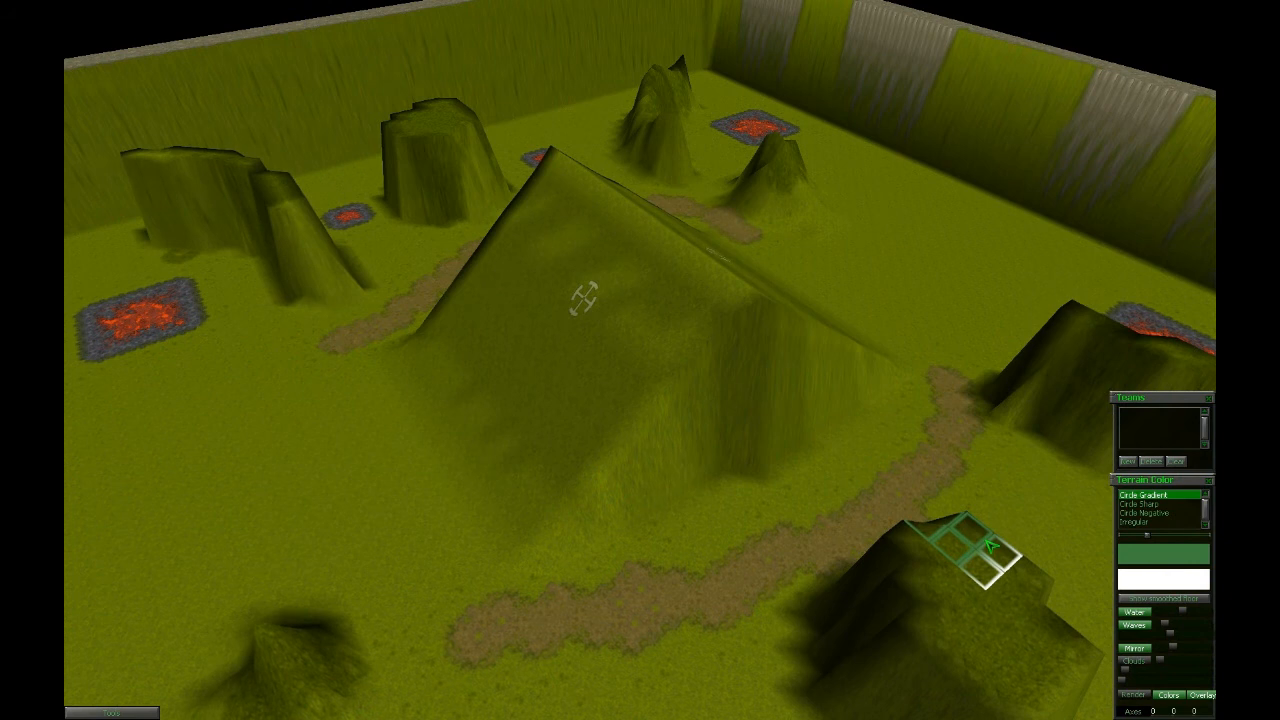
pyautogui.press('t')
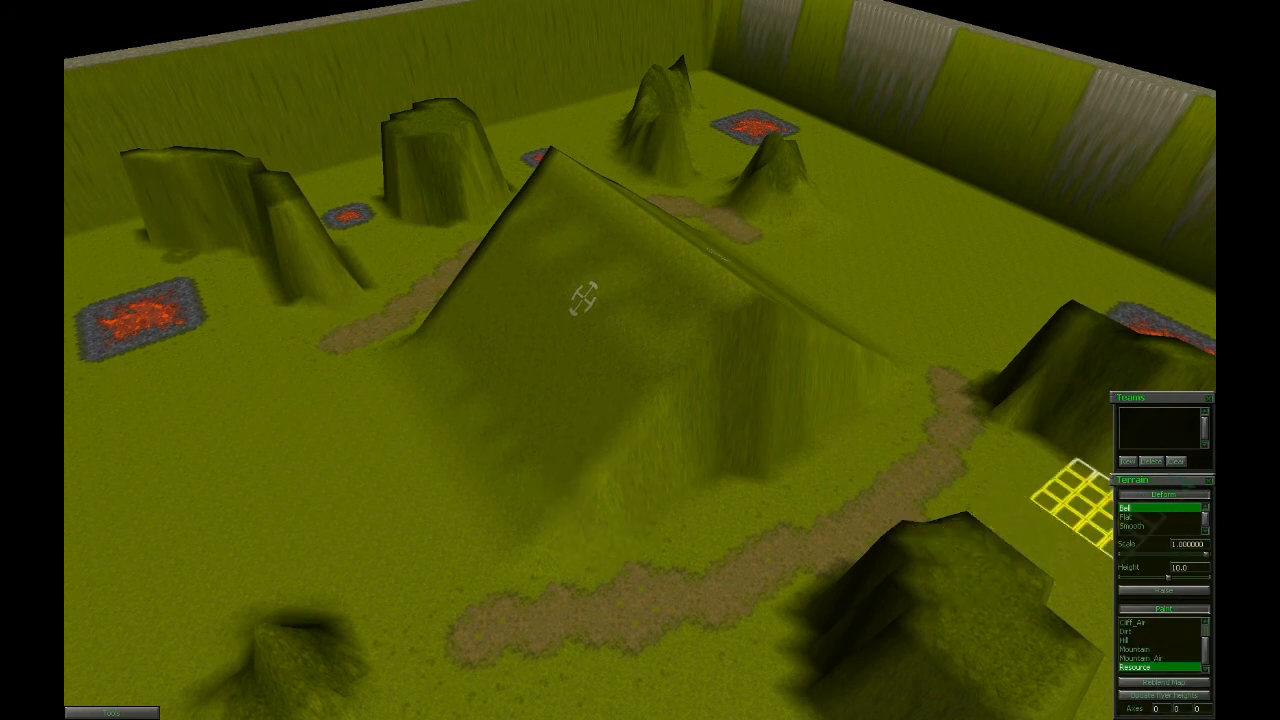
pyautogui.press('c')
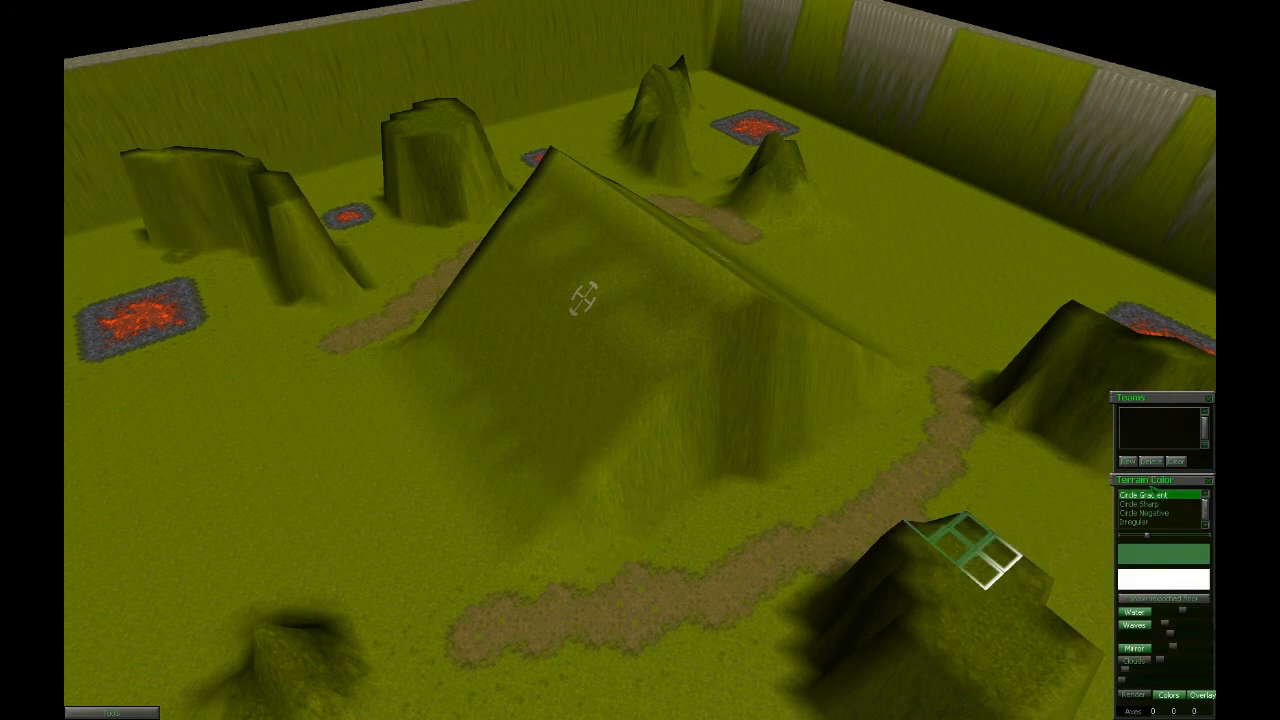
pyautogui.press('Up')
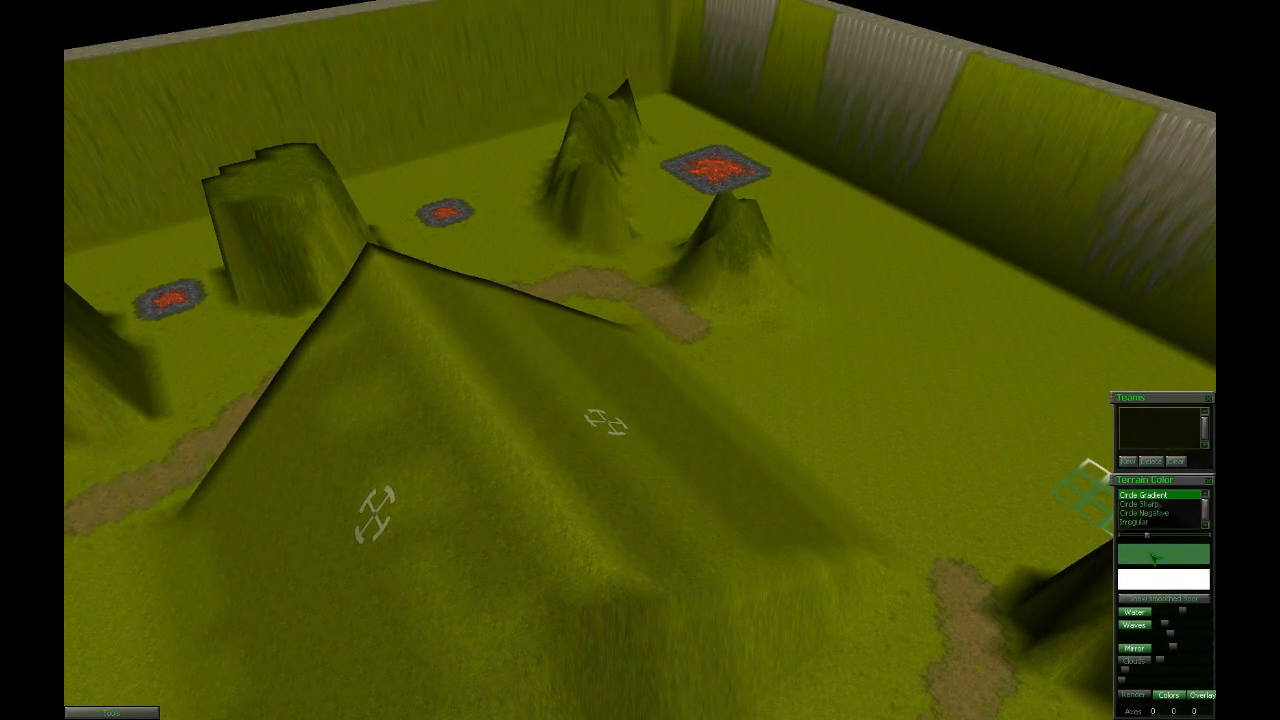
pyautogui.click(1153, 557)
pyautogui.moveTo(591, 374); pyautogui.dragTo(713, 258)
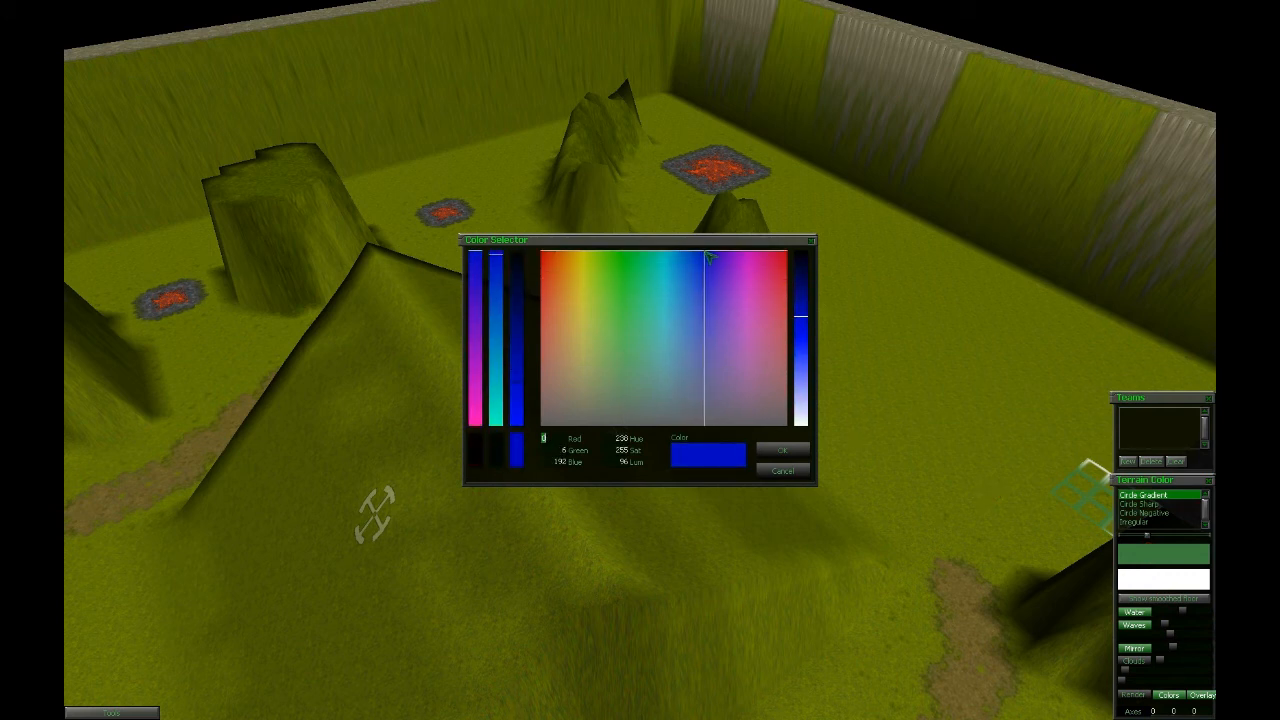
pyautogui.click(783, 451)
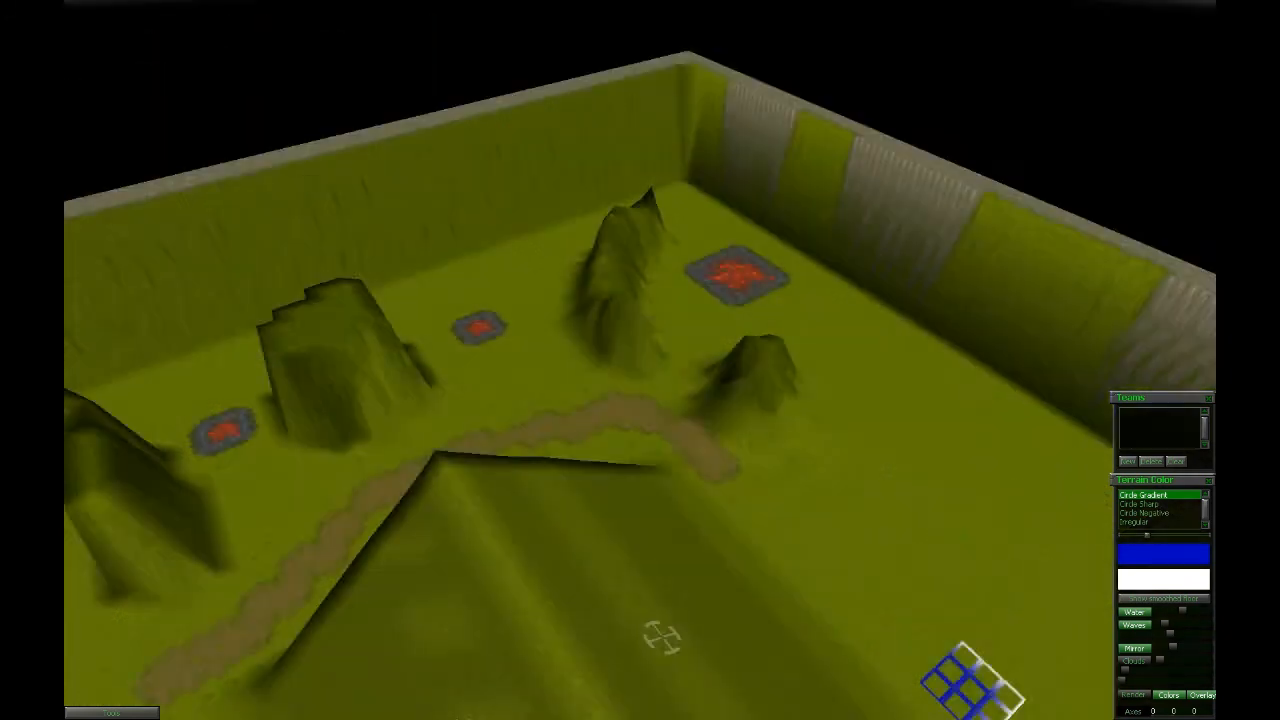
pyautogui.press('Down')
pyautogui.press('Right')
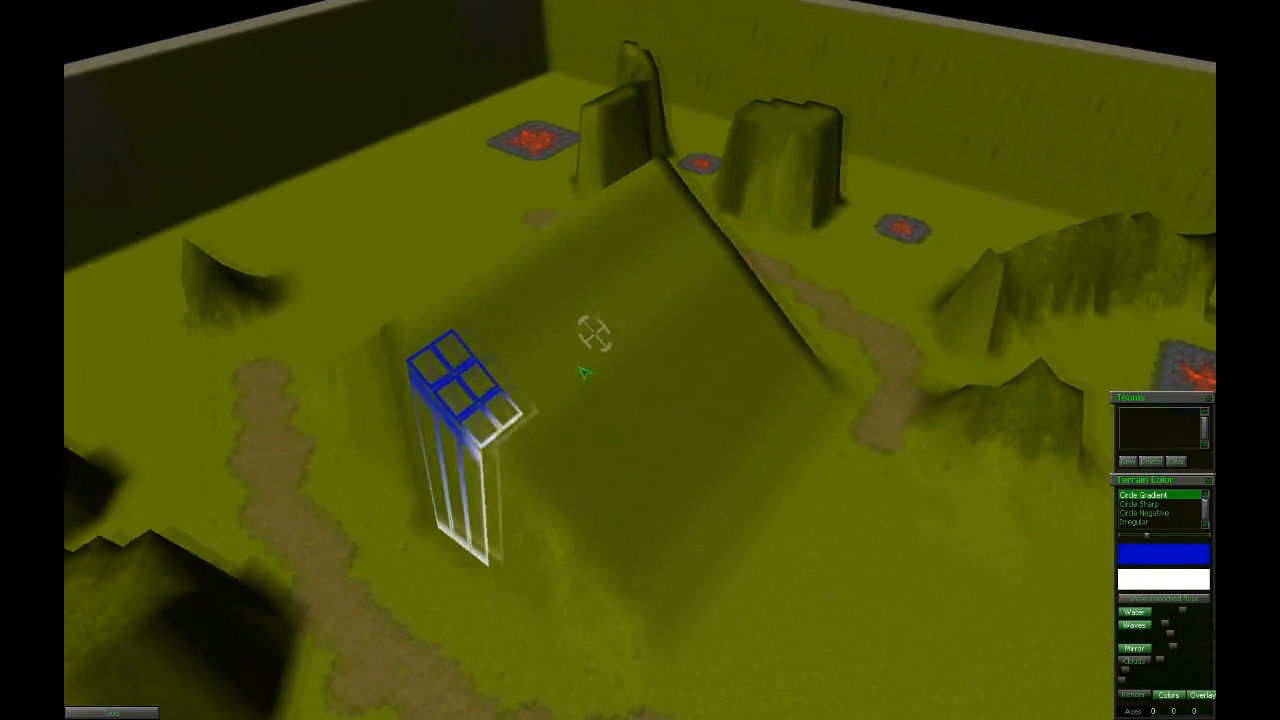
# Paint blue strokes on the central ridge's slope with the Circle Gradient brush, continuing with the Irregular brush.
pyautogui.moveTo(723, 350)
pyautogui.mouseDown()
pyautogui.moveTo(705, 345)
pyautogui.moveTo(657, 400)
pyautogui.moveTo(625, 392)
pyautogui.moveTo(715, 345)
pyautogui.moveTo(563, 434)
pyautogui.moveTo(700, 337)
pyautogui.moveTo(606, 443)
pyautogui.moveTo(718, 370)
pyautogui.mouseUp()
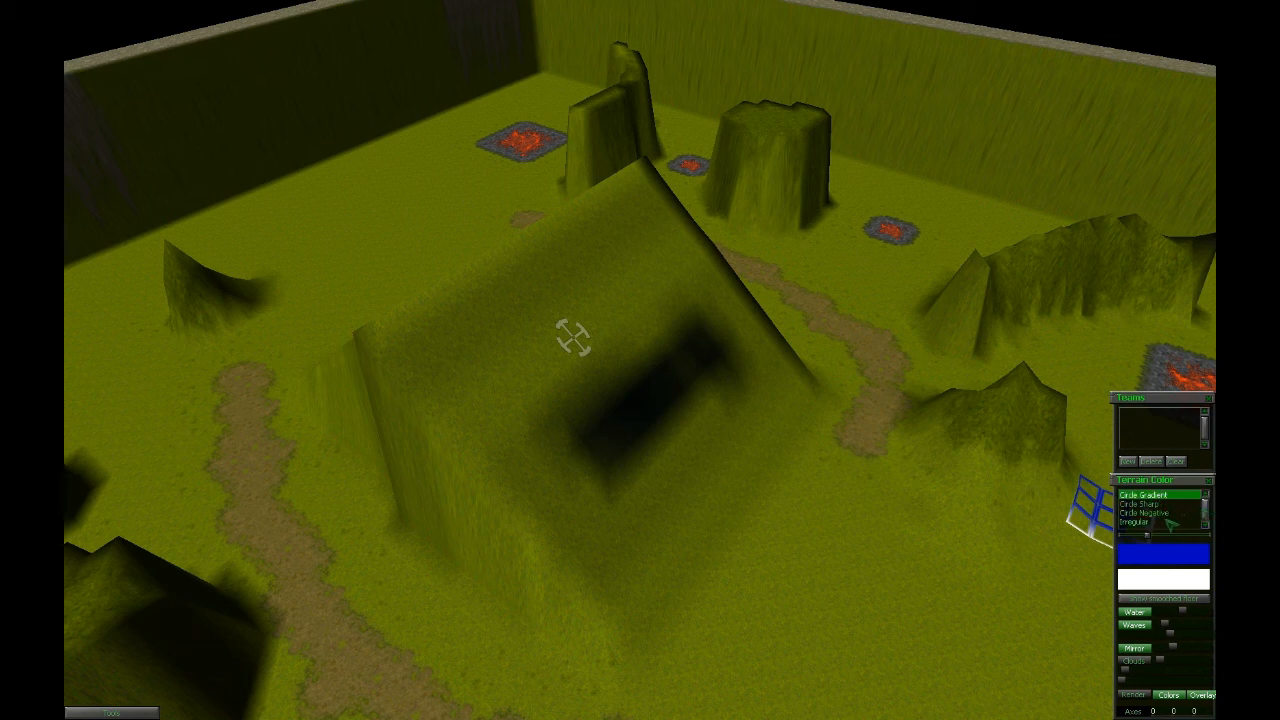
pyautogui.click(1150, 505)
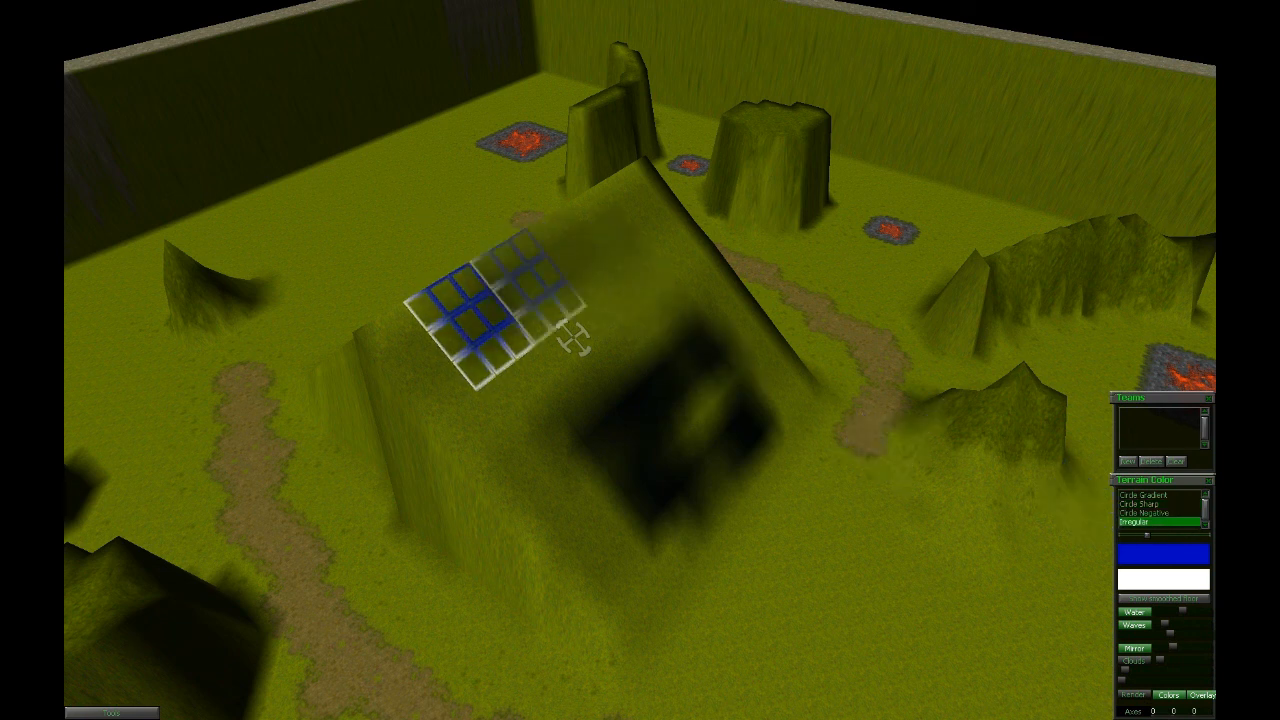
pyautogui.moveTo(613, 265)
pyautogui.mouseDown()
pyautogui.moveTo(580, 443)
pyautogui.moveTo(603, 471)
pyautogui.moveTo(611, 457)
pyautogui.moveTo(607, 500)
pyautogui.mouseUp()
pyautogui.press('Up')
# Set the first terrain colour to red with green 8 and blue 1, and paint Irregular streaks beside the dark patch on the central ridge's slope.
pyautogui.click(1163, 564)
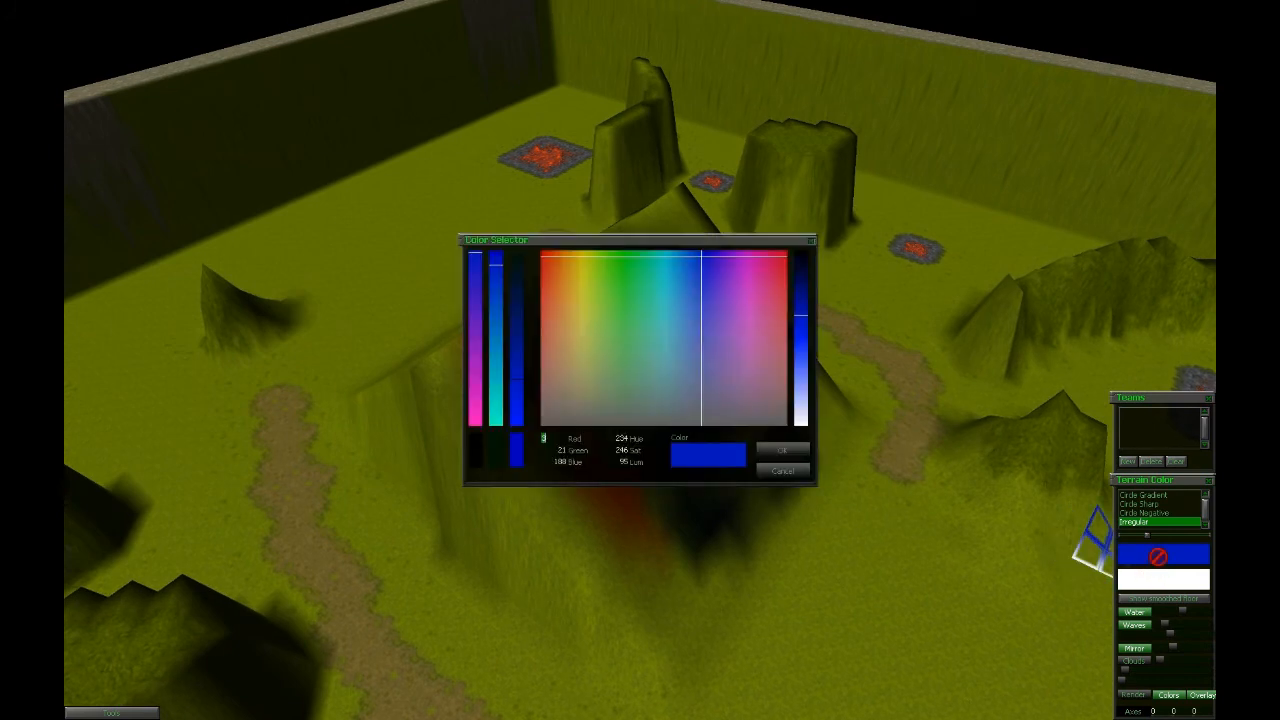
pyautogui.click(547, 259)
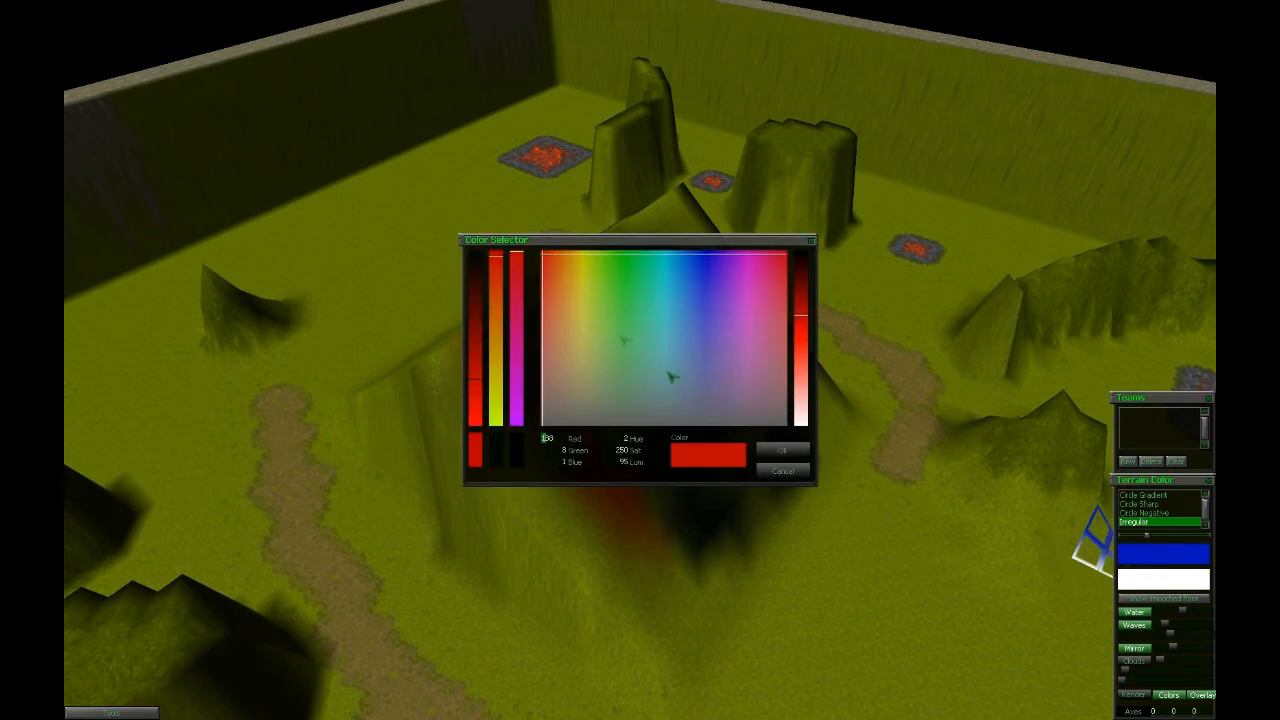
pyautogui.click(799, 452)
pyautogui.moveTo(490, 370); pyautogui.dragTo(640, 510)
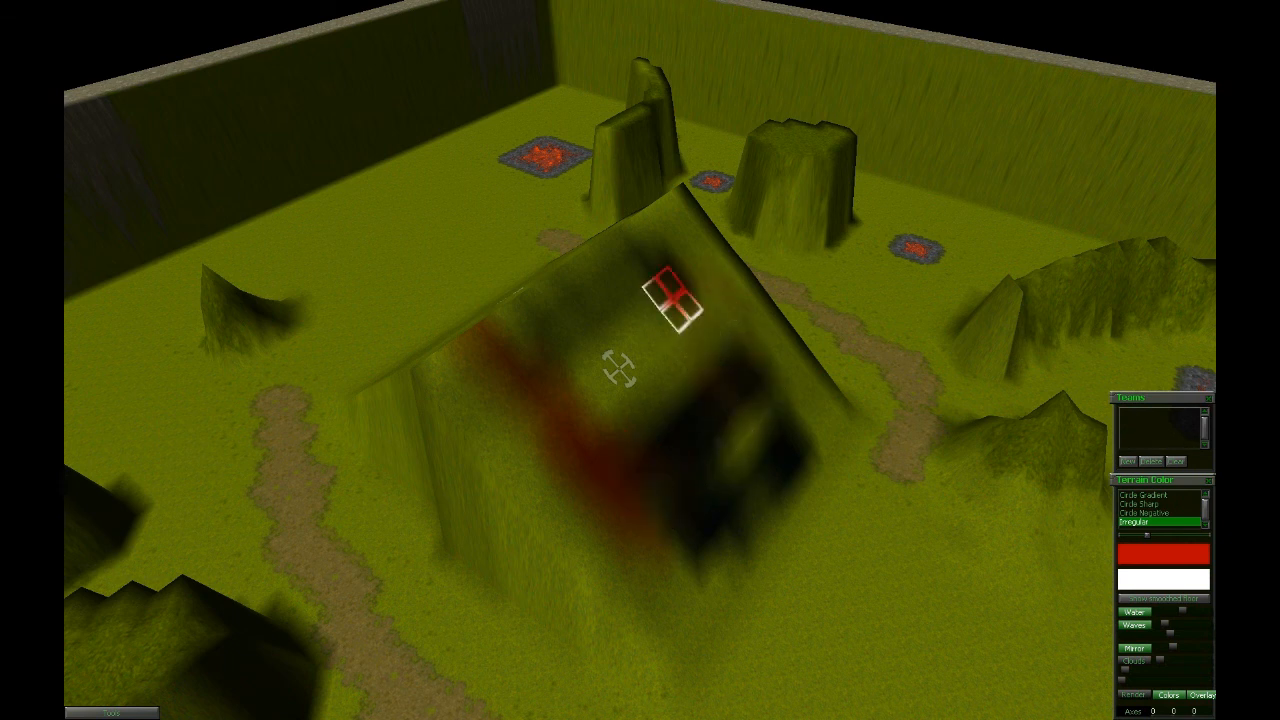
pyautogui.moveTo(745, 392); pyautogui.dragTo(650, 432, button='middle')
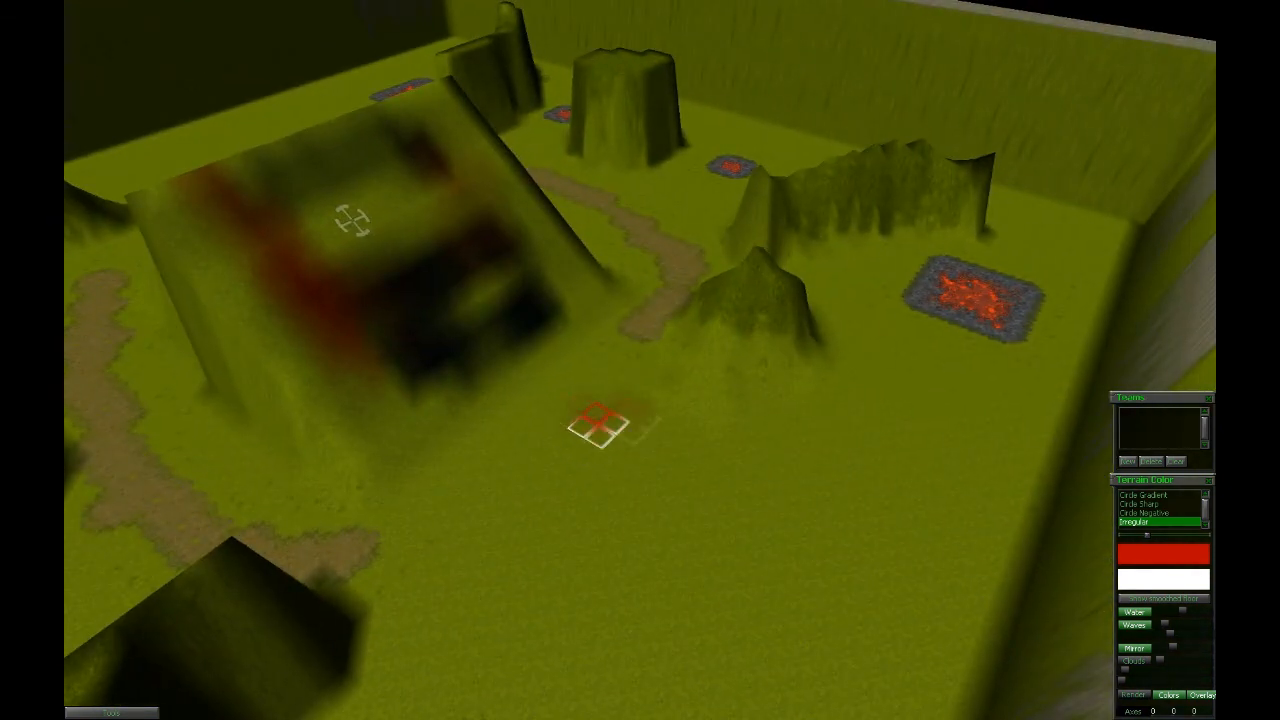
# Paint a large red patch over the opposite slope of the central ridge with a larger Circle Gradient brush.
pyautogui.moveTo(500, 617)
pyautogui.mouseDown(button='middle')
pyautogui.moveTo(943, 705)
pyautogui.moveTo(533, 397)
pyautogui.mouseUp(button='middle')
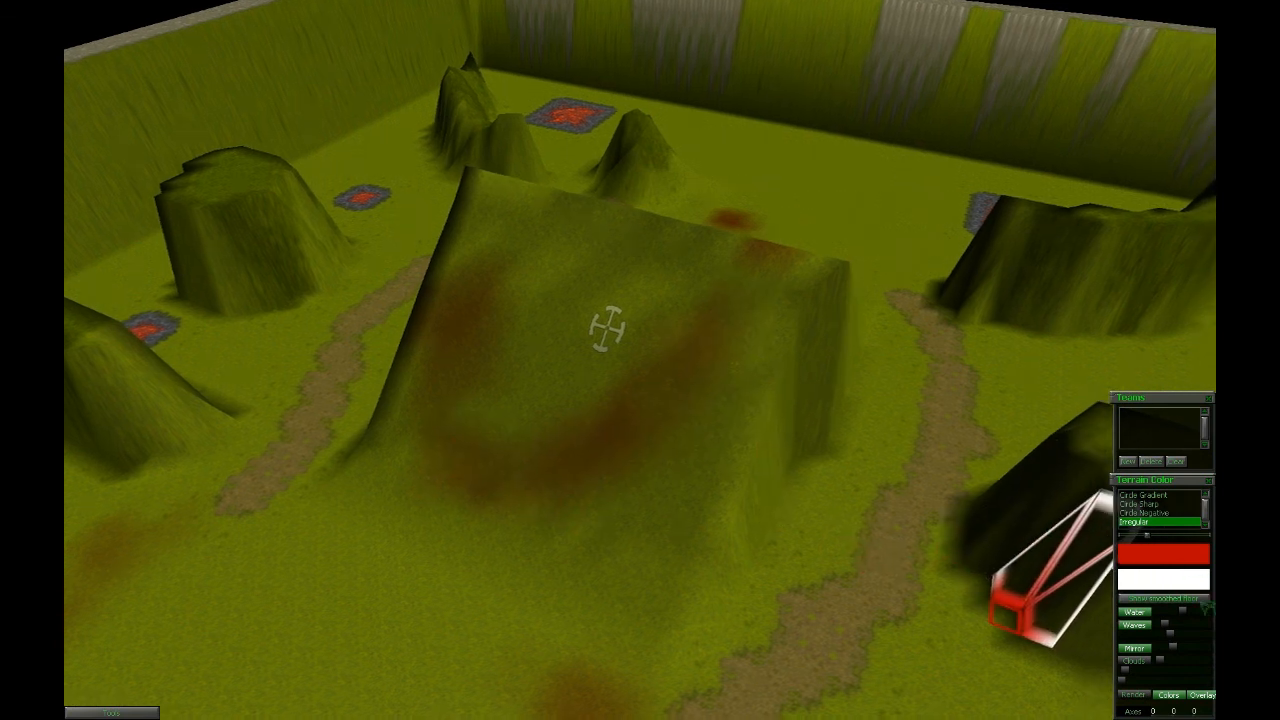
pyautogui.press('Up')
pyautogui.press('Right')
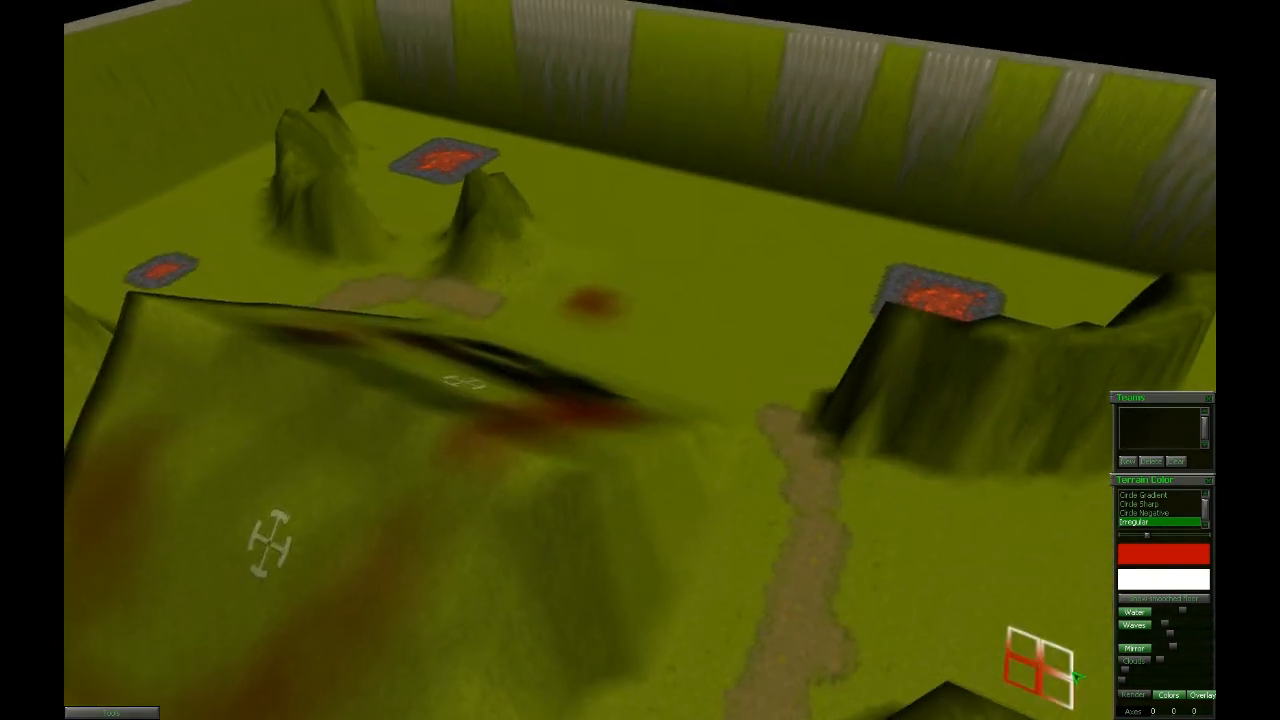
pyautogui.press('Up')
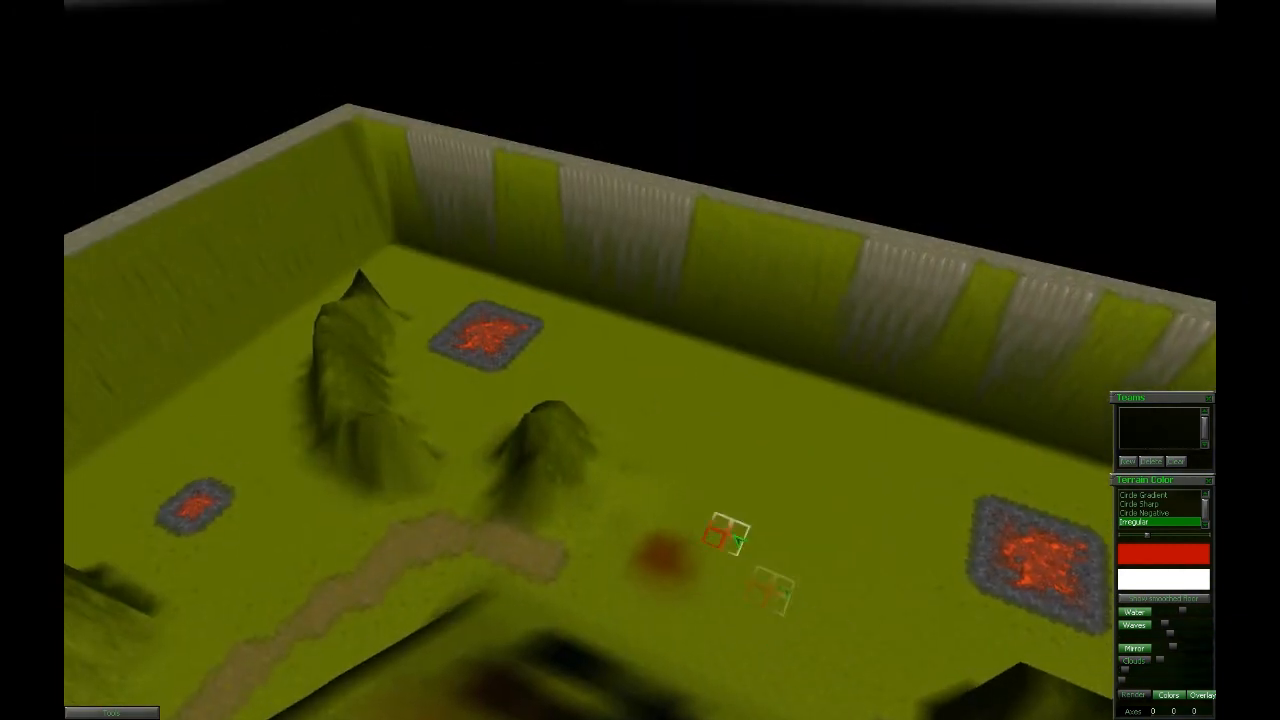
pyautogui.press('Down')
pyautogui.press('Left')
pyautogui.press('Down')
pyautogui.press('Right')
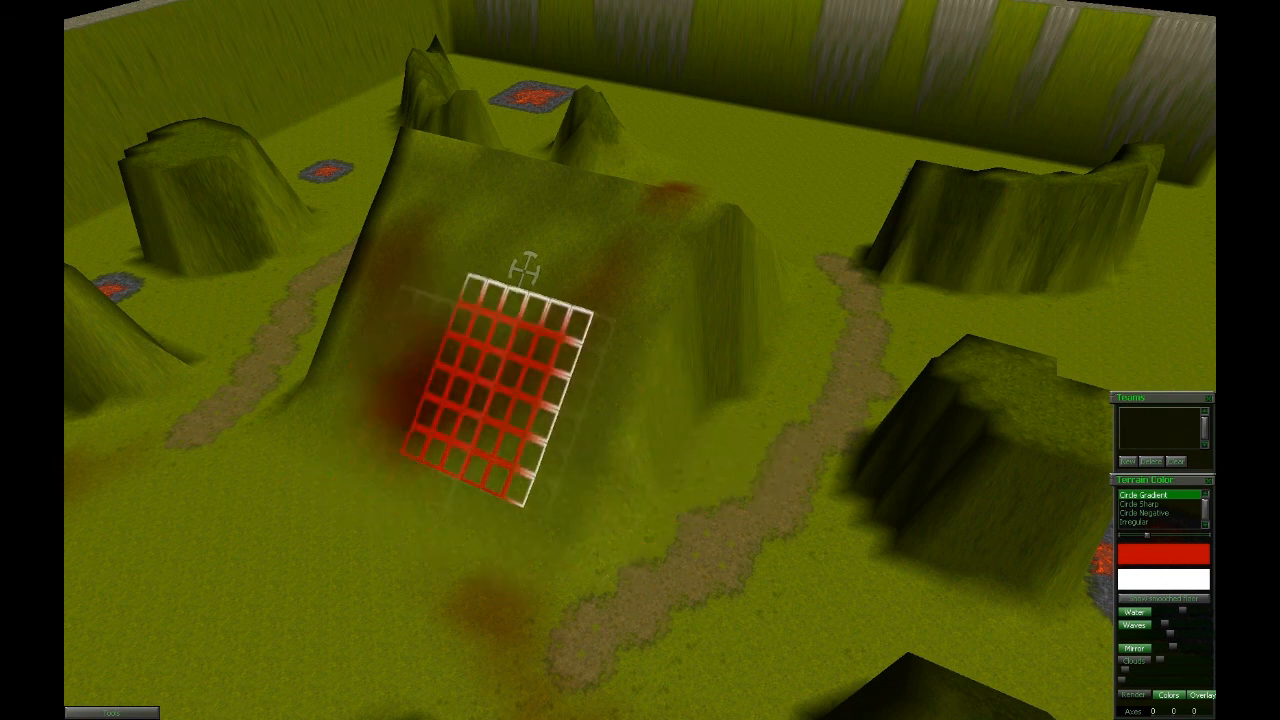
pyautogui.moveTo(522, 268)
pyautogui.mouseDown()
pyautogui.moveTo(439, 342)
pyautogui.moveTo(453, 233)
pyautogui.moveTo(511, 204)
pyautogui.moveTo(567, 243)
pyautogui.mouseUp()
pyautogui.moveTo(583, 310); pyautogui.dragTo(503, 252)
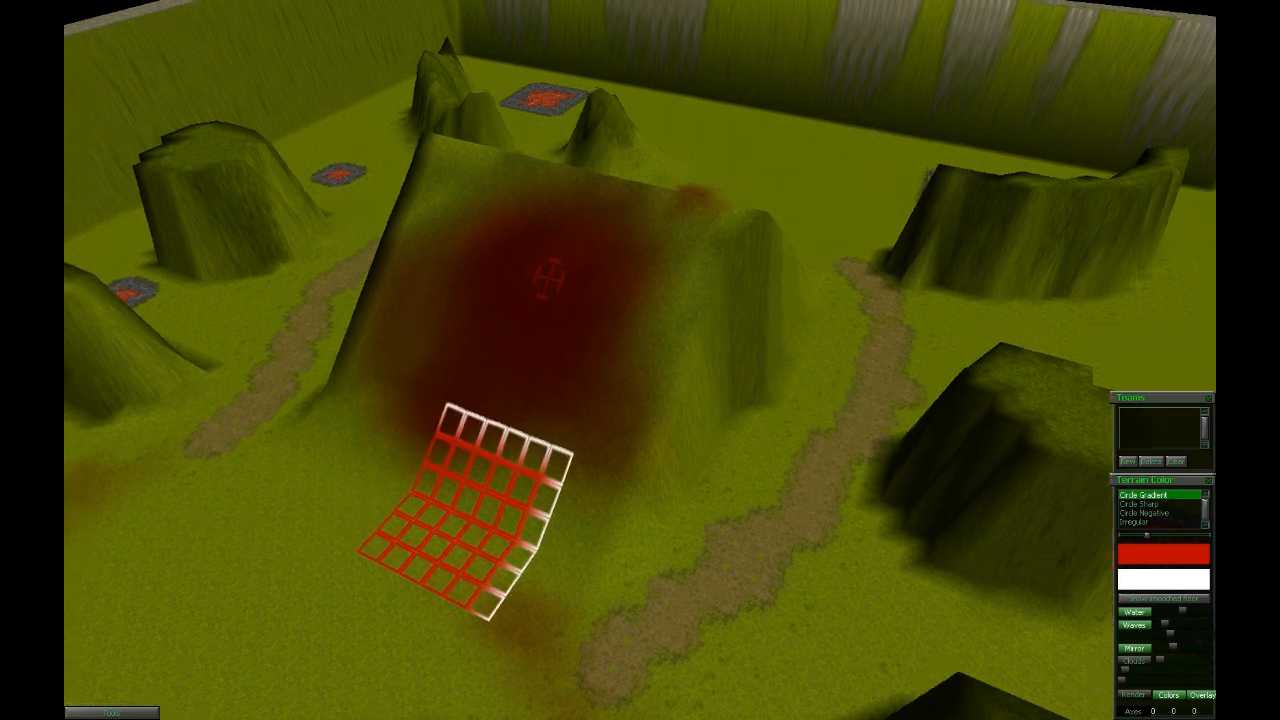
# Set the first terrain colour to yellow and tint the central ridge's slope that carries the dark and red blotches.
pyautogui.press('Left')
pyautogui.press('Left')
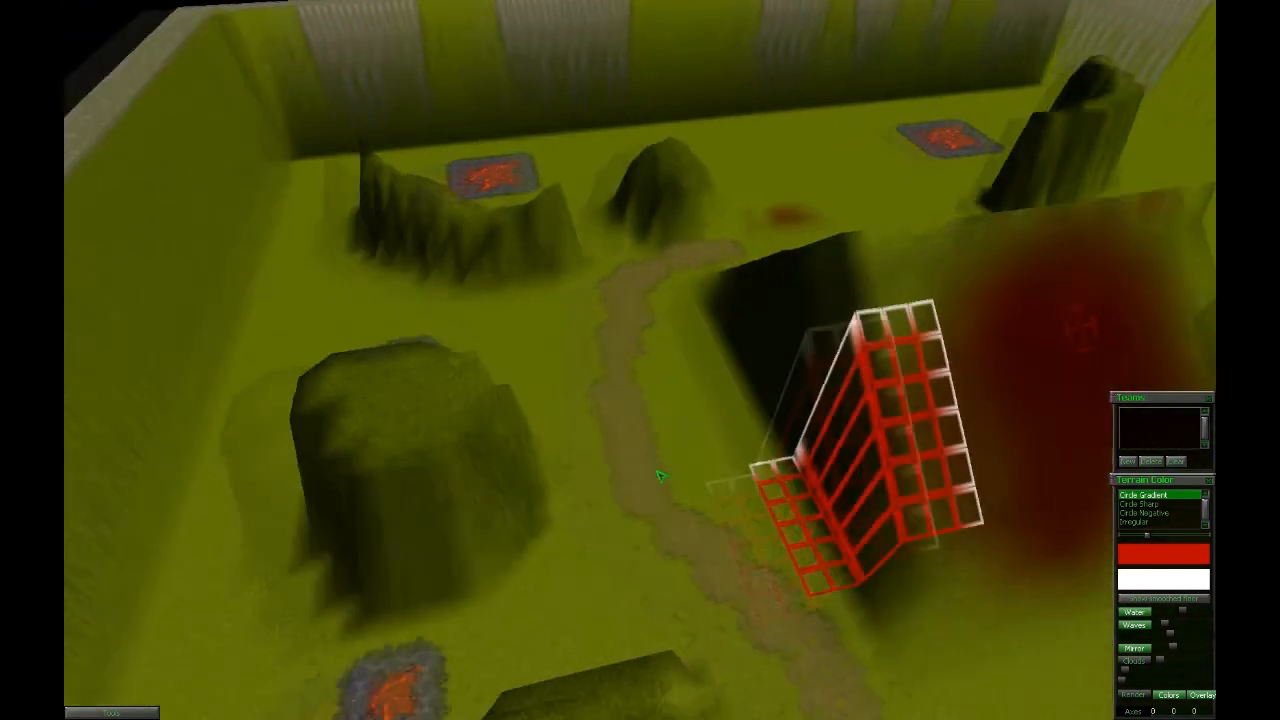
pyautogui.press('Right')
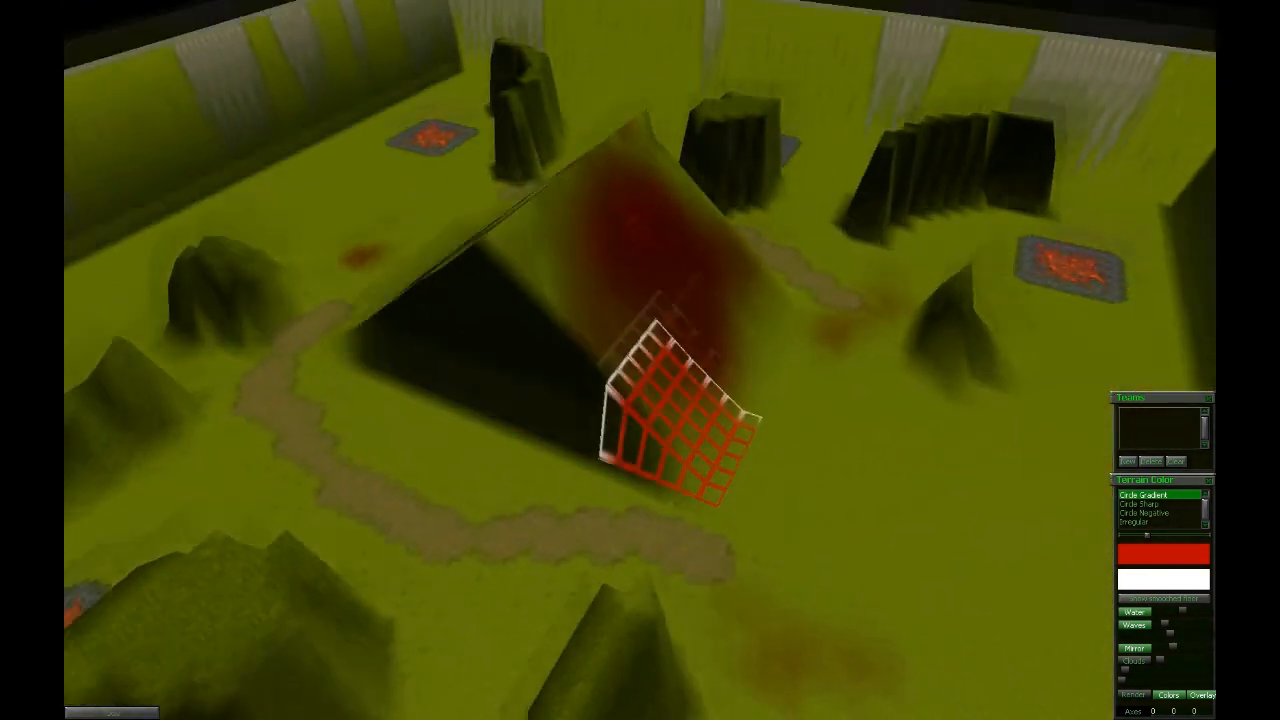
pyautogui.press('Right')
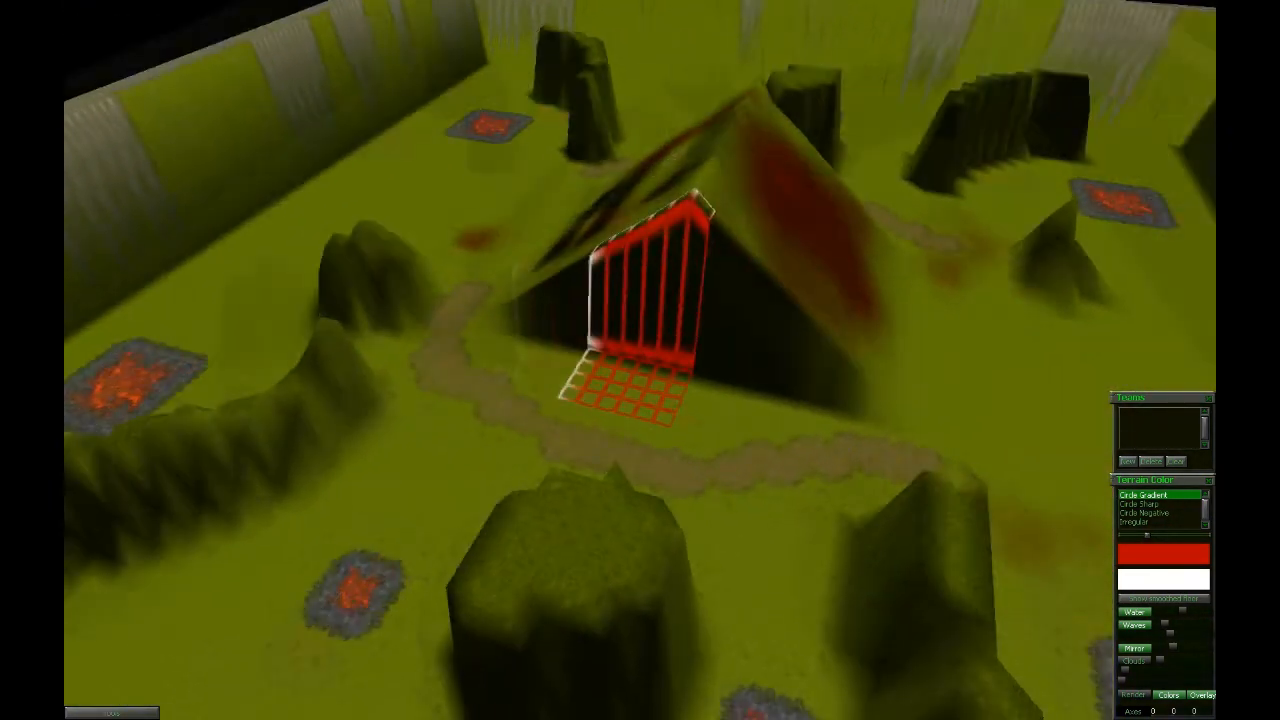
pyautogui.press('Left')
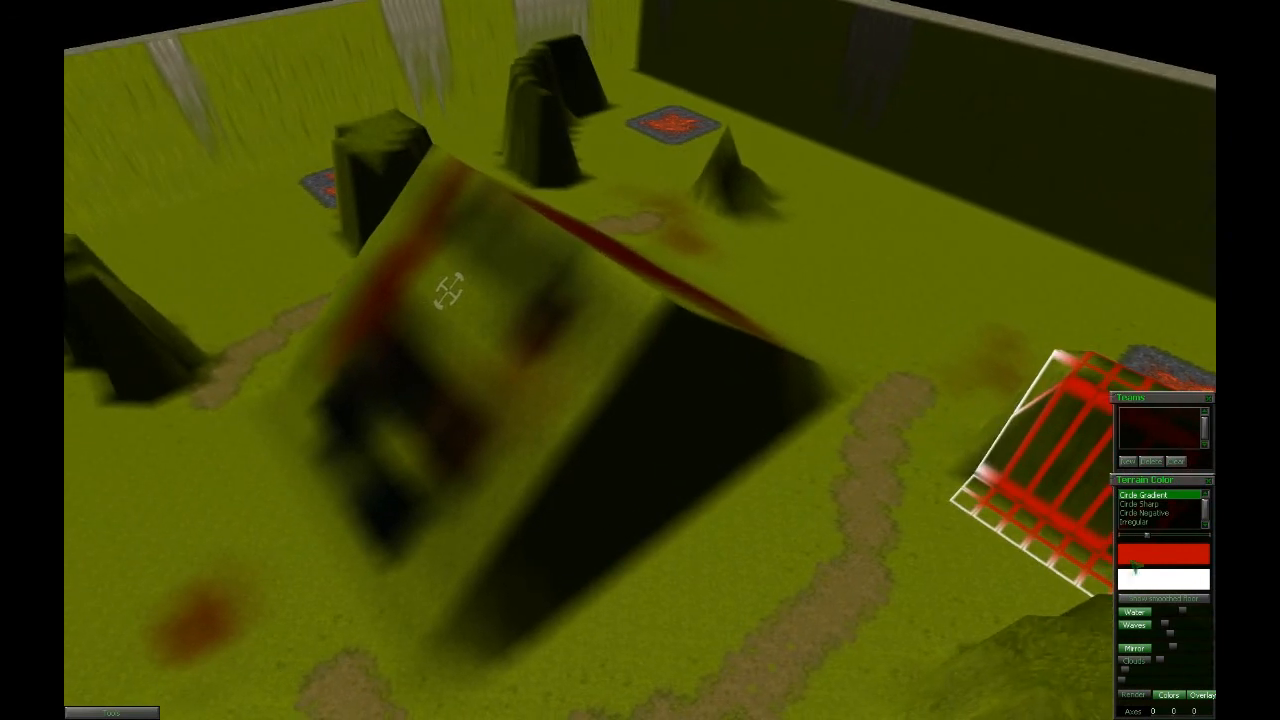
pyautogui.click(1141, 552)
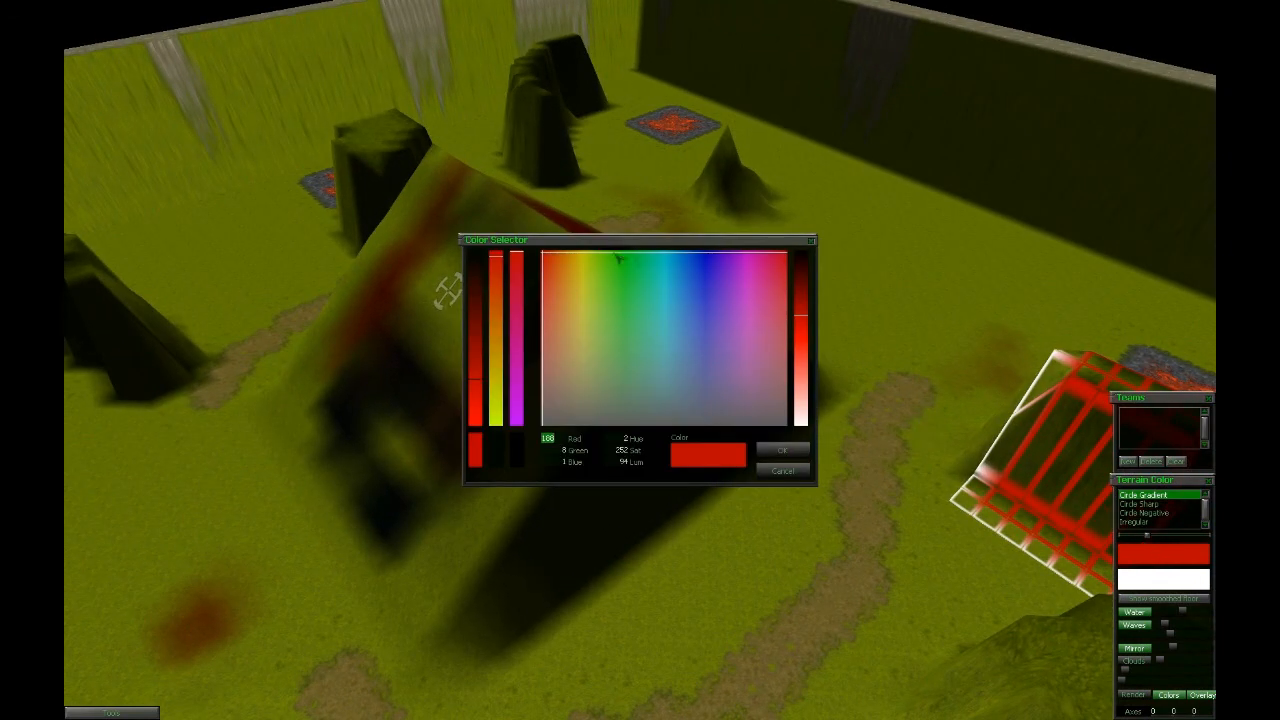
pyautogui.click(584, 264)
pyautogui.click(782, 454)
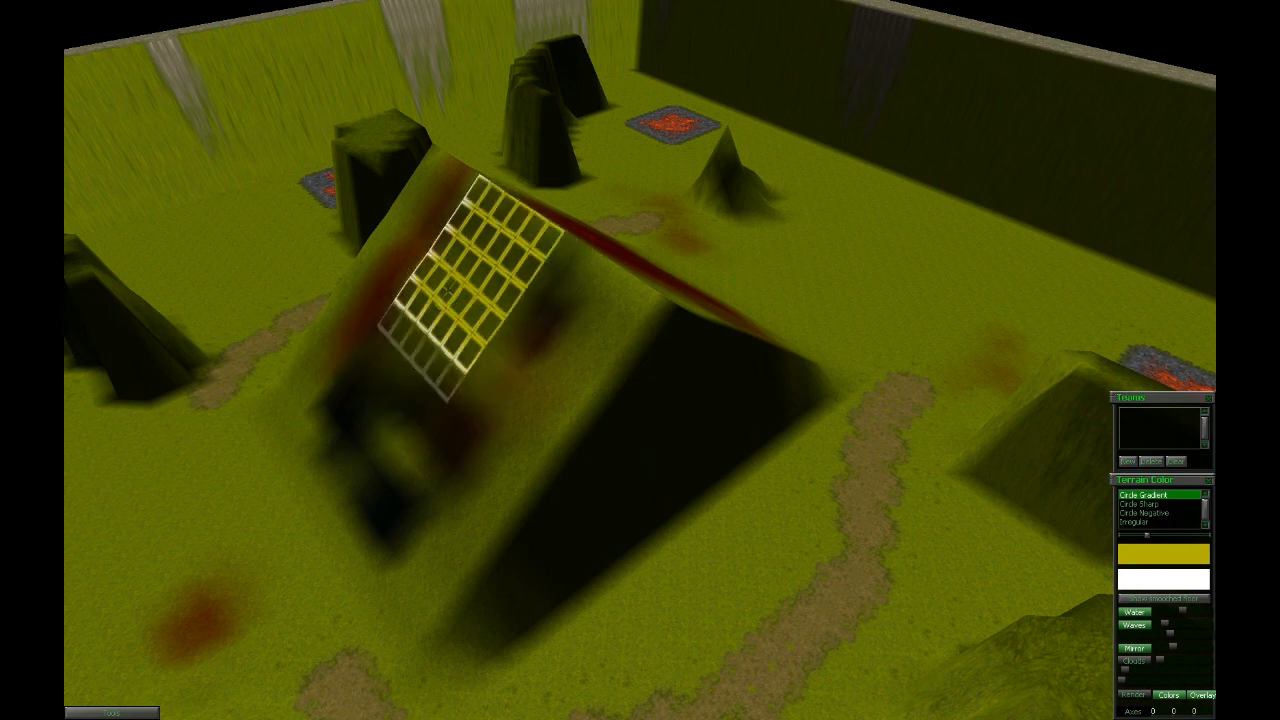
pyautogui.moveTo(471, 449)
pyautogui.mouseDown(button='middle')
pyautogui.moveTo(571, 409)
pyautogui.moveTo(531, 400)
pyautogui.moveTo(705, 420)
pyautogui.moveTo(600, 414)
pyautogui.mouseUp(button='middle')
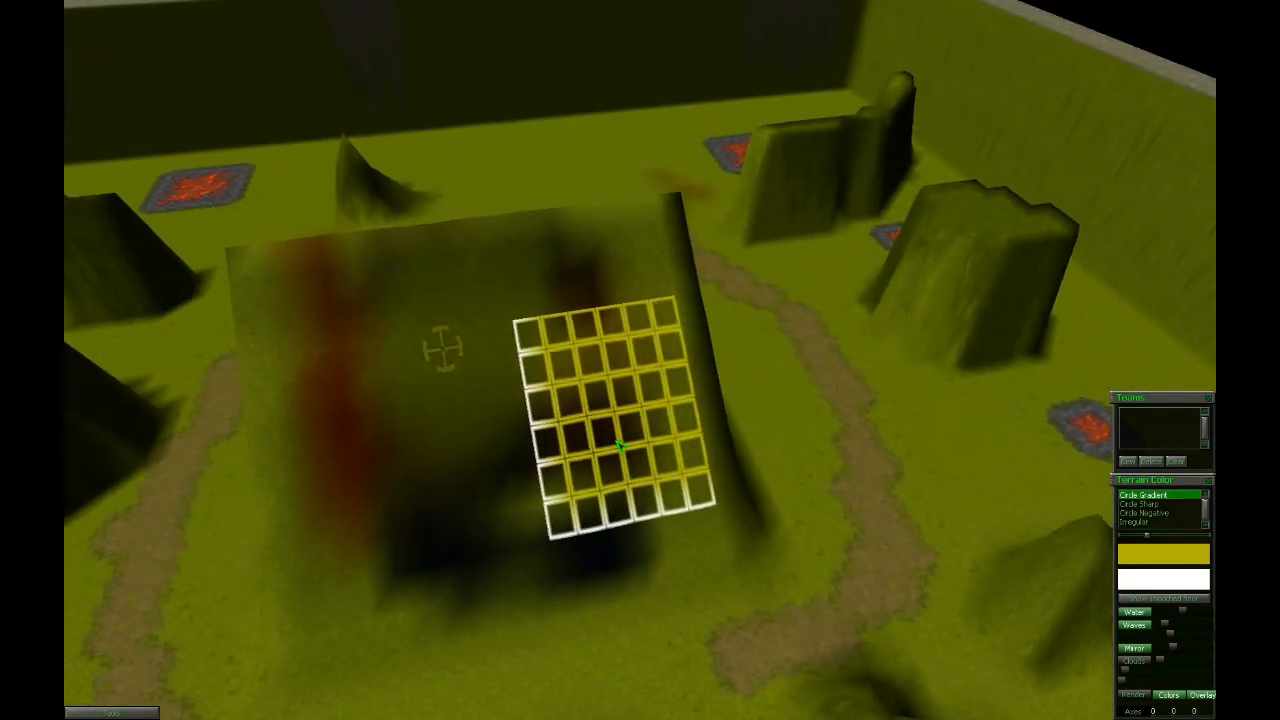
# Set the first terrain colour to a muted teal blue for the Circle Gradient brush.
pyautogui.click(1160, 550)
pyautogui.moveTo(658, 401); pyautogui.dragTo(669, 326)
pyautogui.click(785, 450)
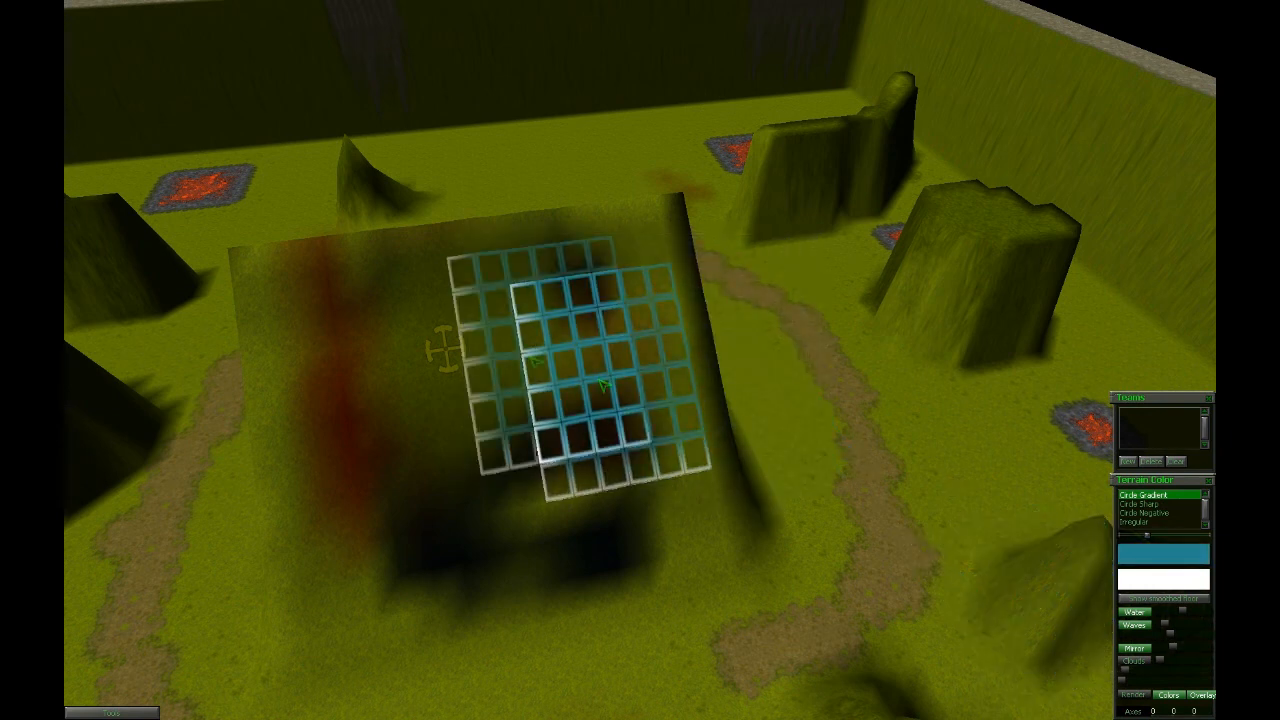